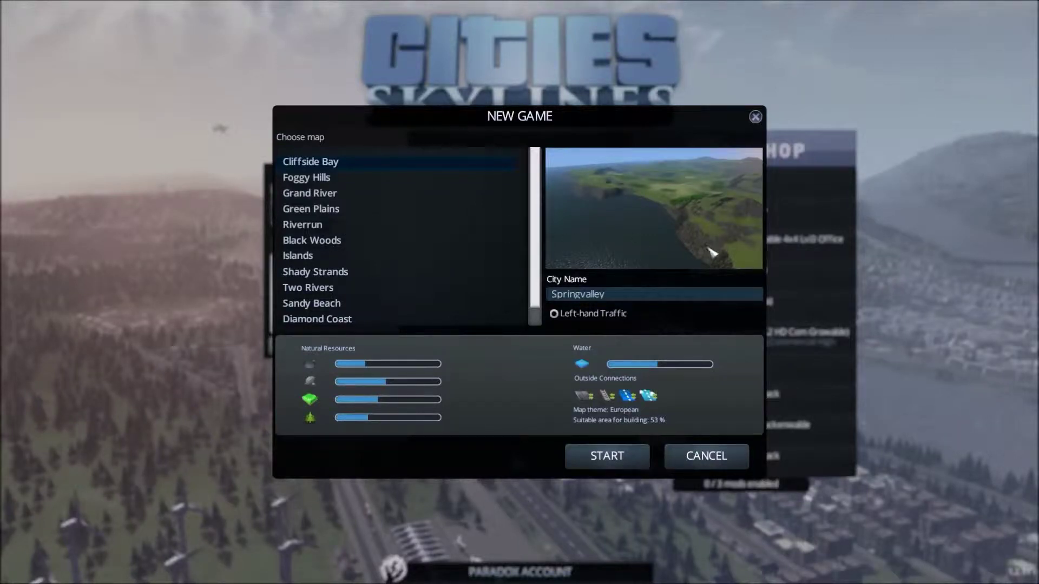
# Step: Preview the Green Plains, Foggy Hills, Diamond Coast, Two Rivers, Shady Strands, Black Woods and Islands maps
pyautogui.click(328, 209)
pyautogui.click(320, 177)
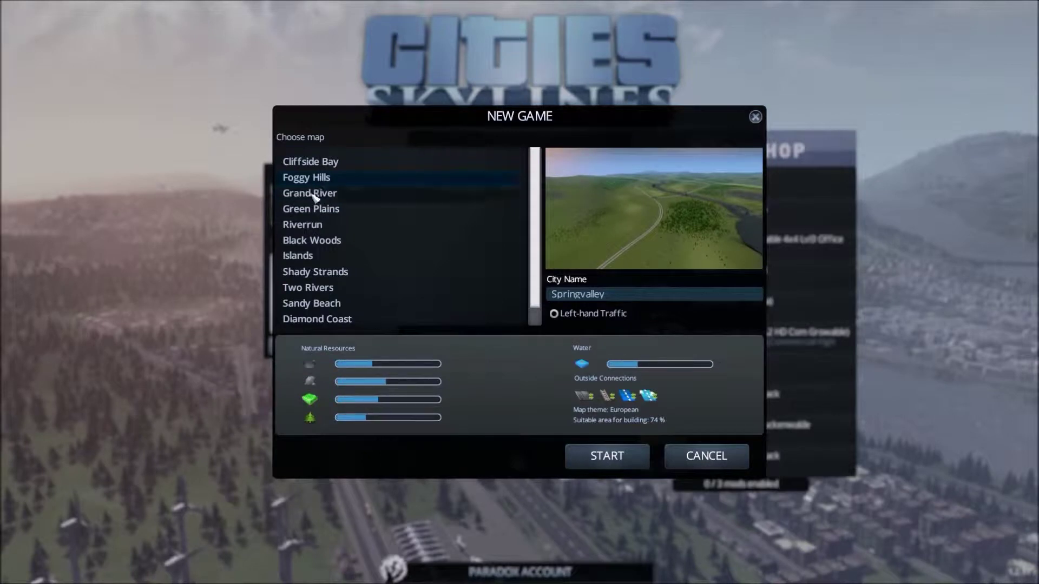
pyautogui.click(307, 320)
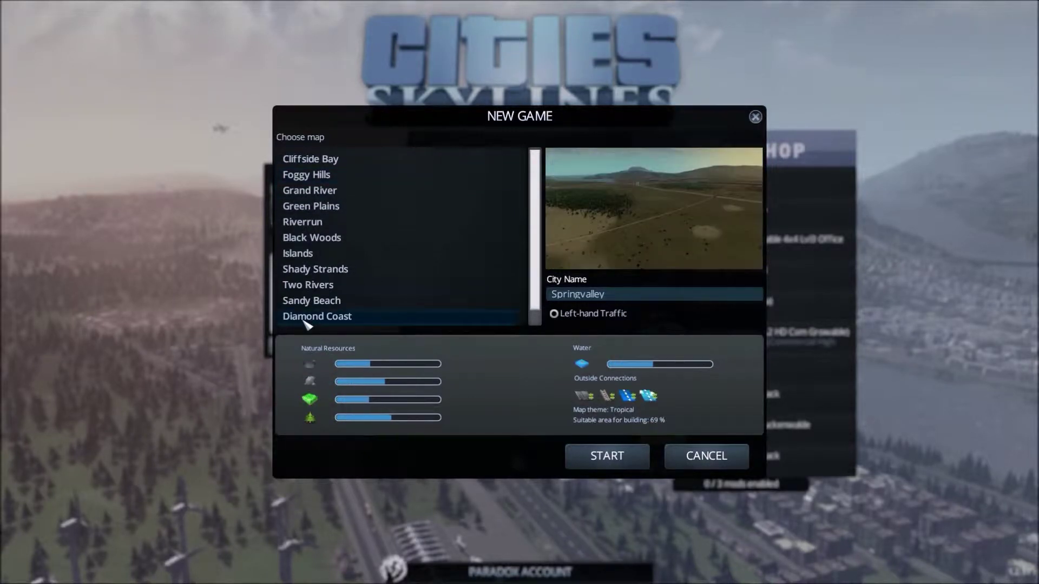
pyautogui.click(312, 300)
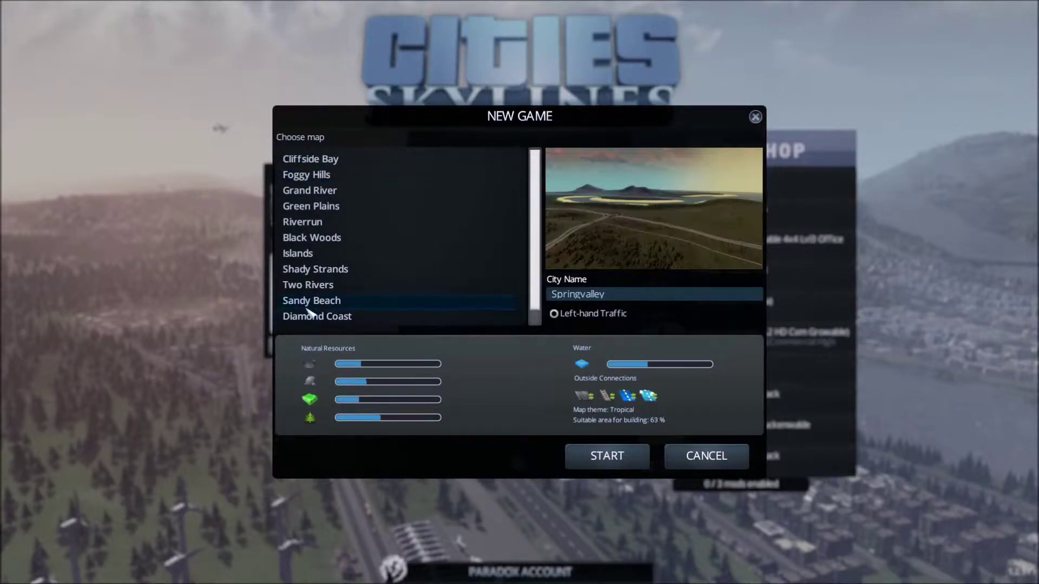
pyautogui.click(308, 273)
pyautogui.click(303, 242)
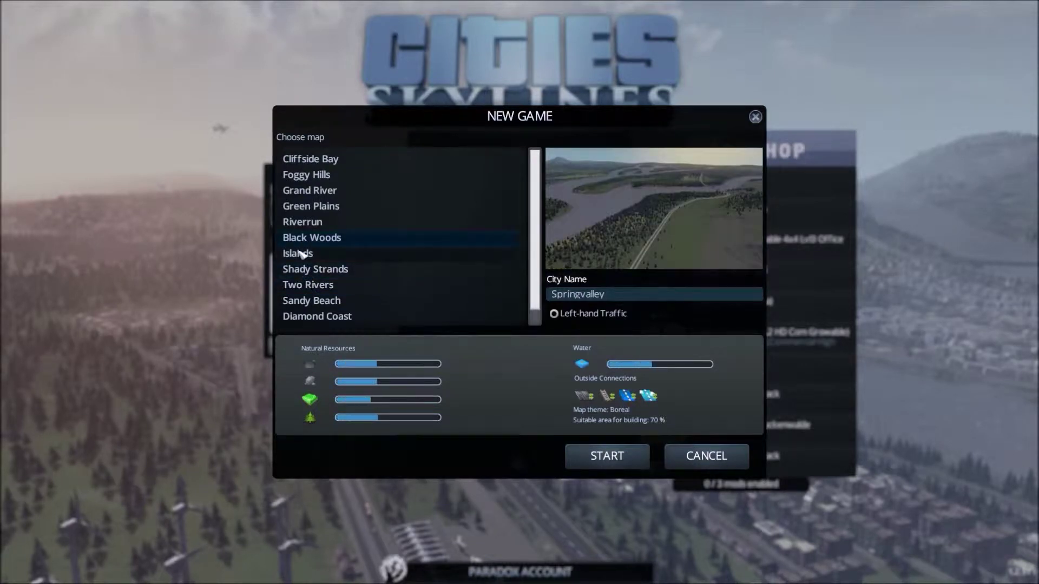
pyautogui.click(308, 255)
pyautogui.click(311, 239)
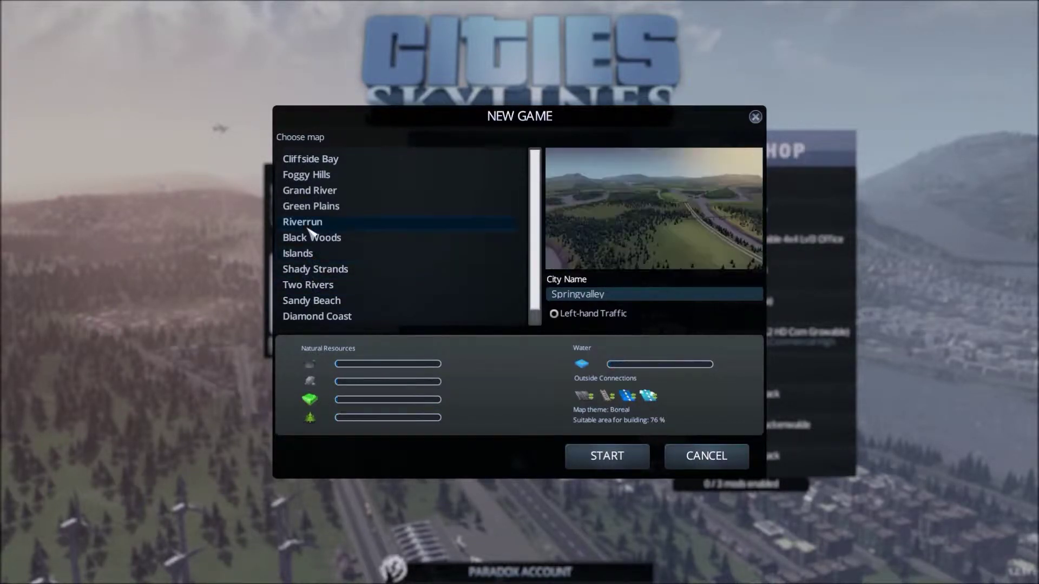
pyautogui.click(313, 223)
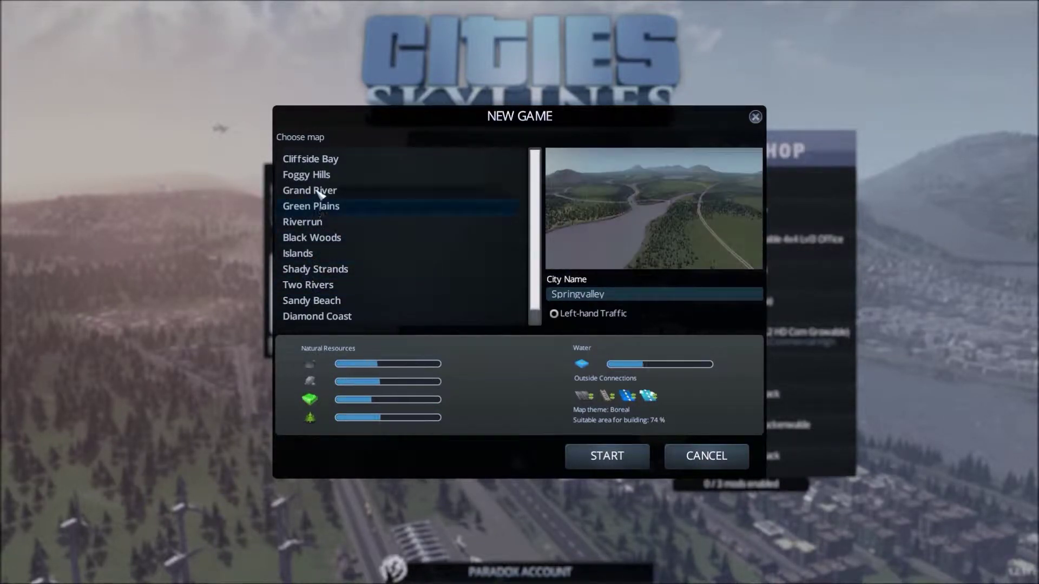
pyautogui.click(311, 192)
pyautogui.click(312, 176)
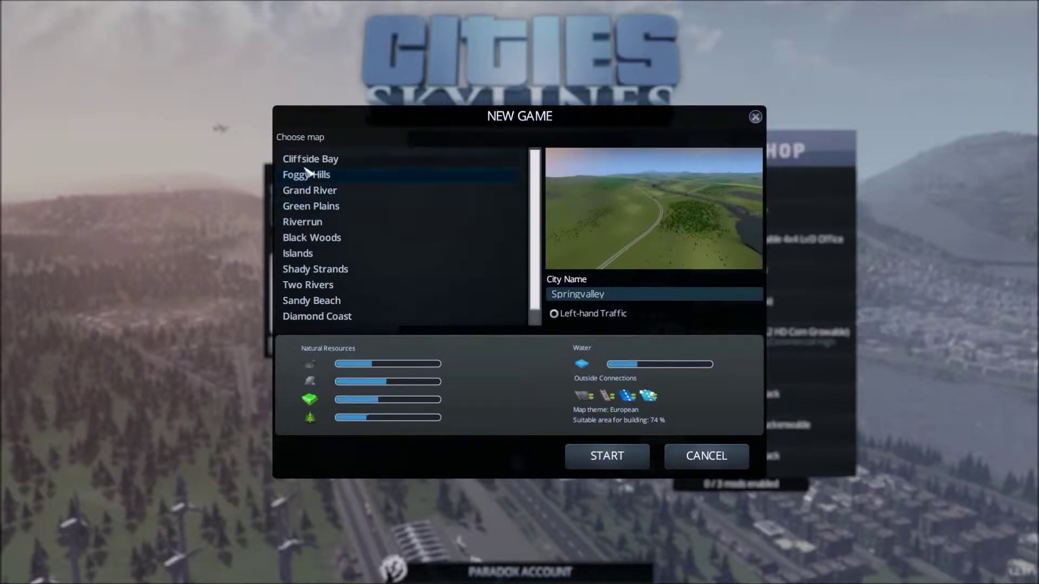
pyautogui.click(311, 162)
pyautogui.click(309, 178)
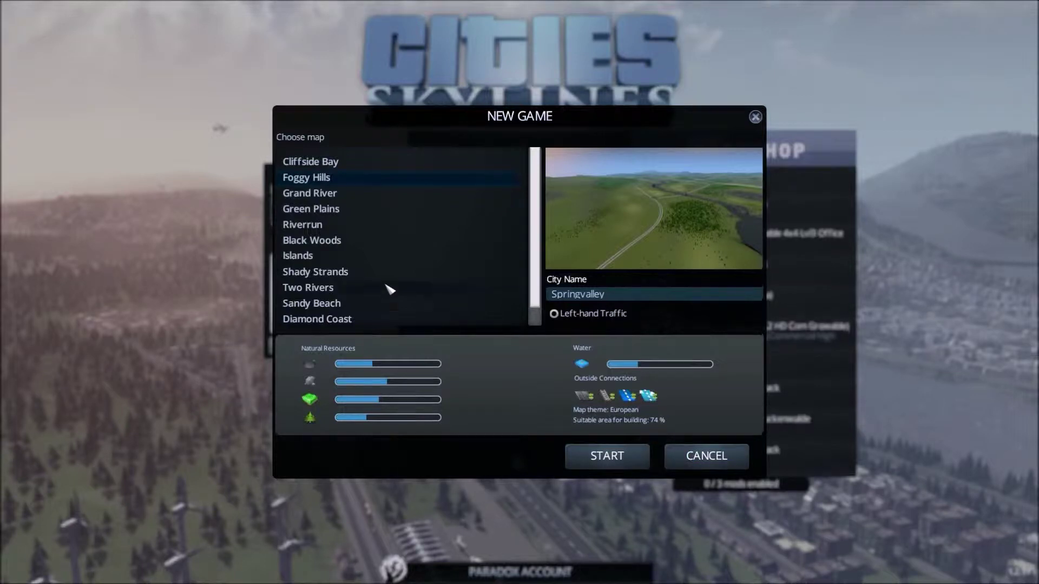
# Step: Compare the Diamond Coast, Sandy Beach, Two Rivers, Shady Strands and Black Woods maps again
pyautogui.click(450, 318)
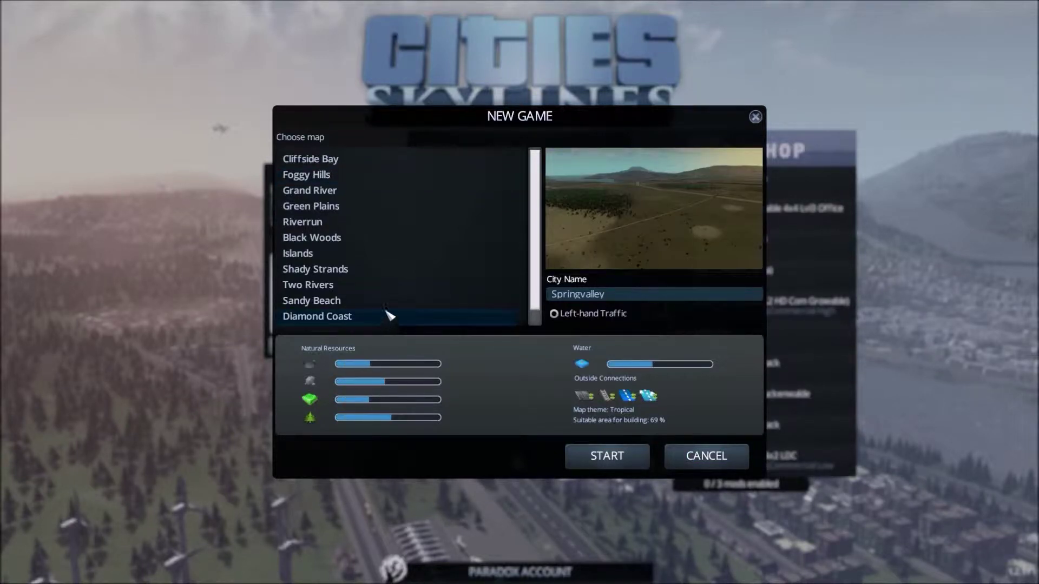
pyautogui.click(388, 306)
pyautogui.click(385, 288)
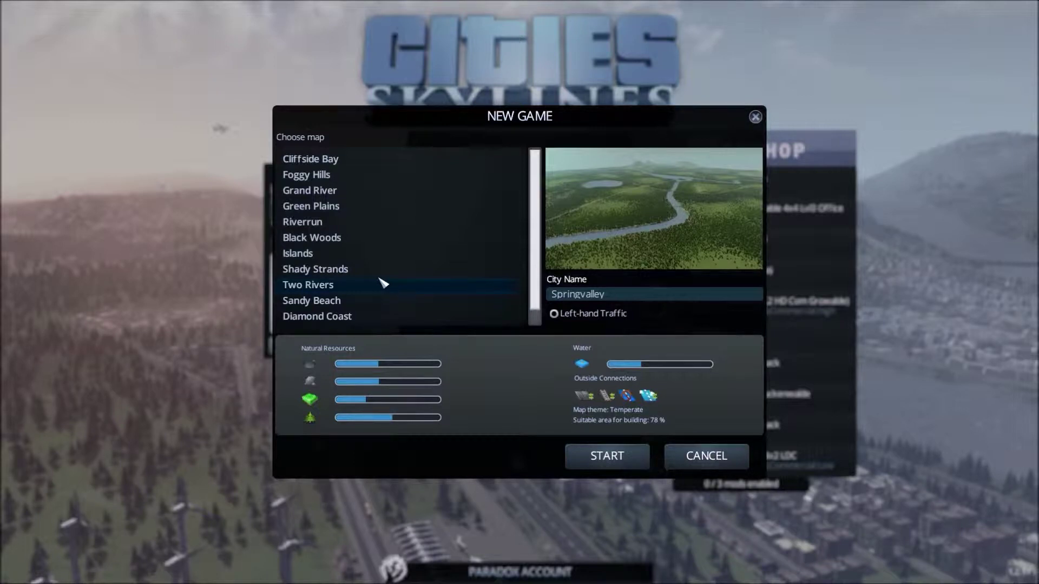
pyautogui.click(375, 307)
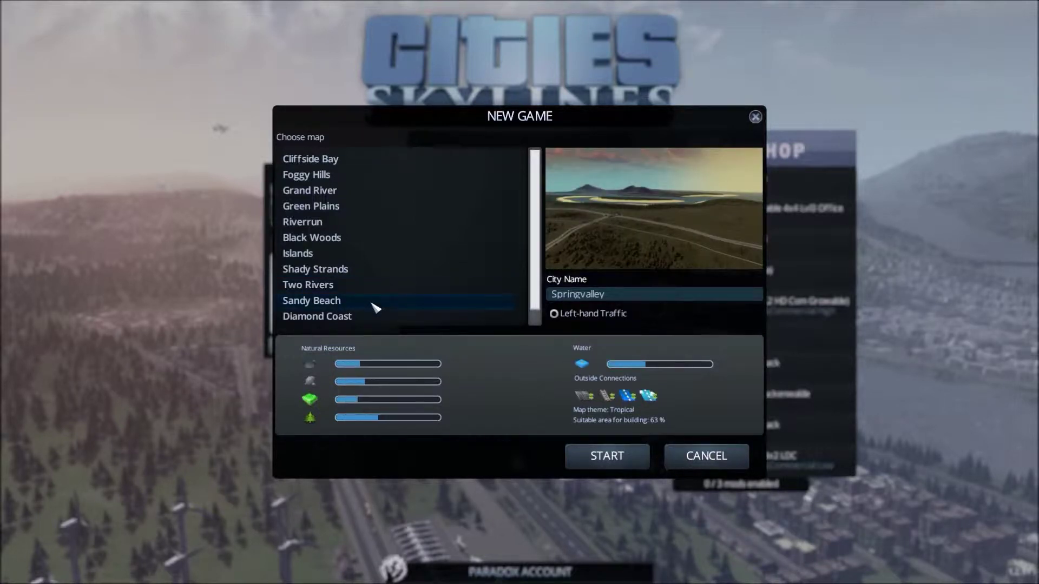
pyautogui.click(377, 270)
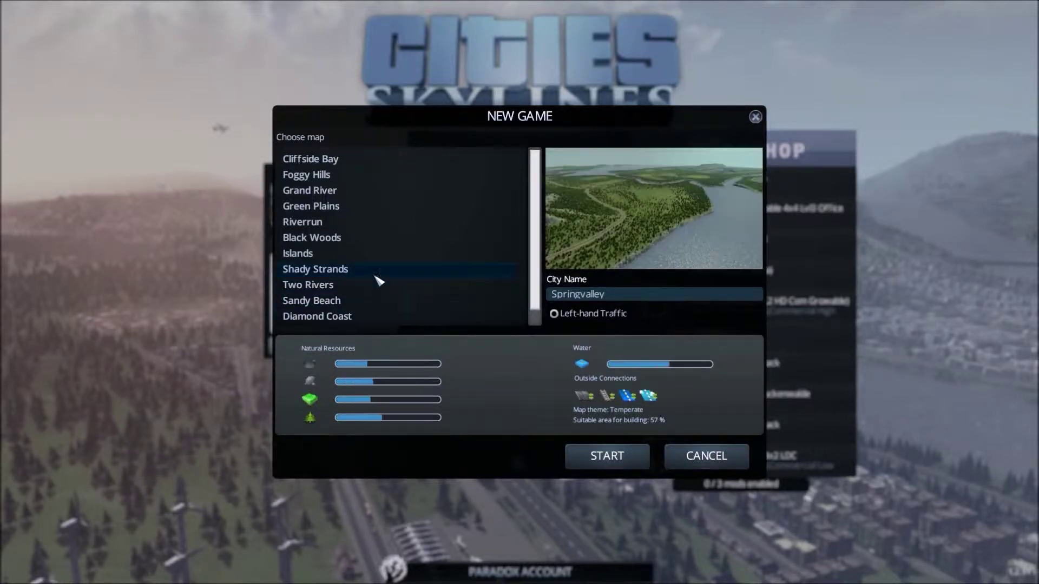
pyautogui.click(361, 254)
pyautogui.click(366, 237)
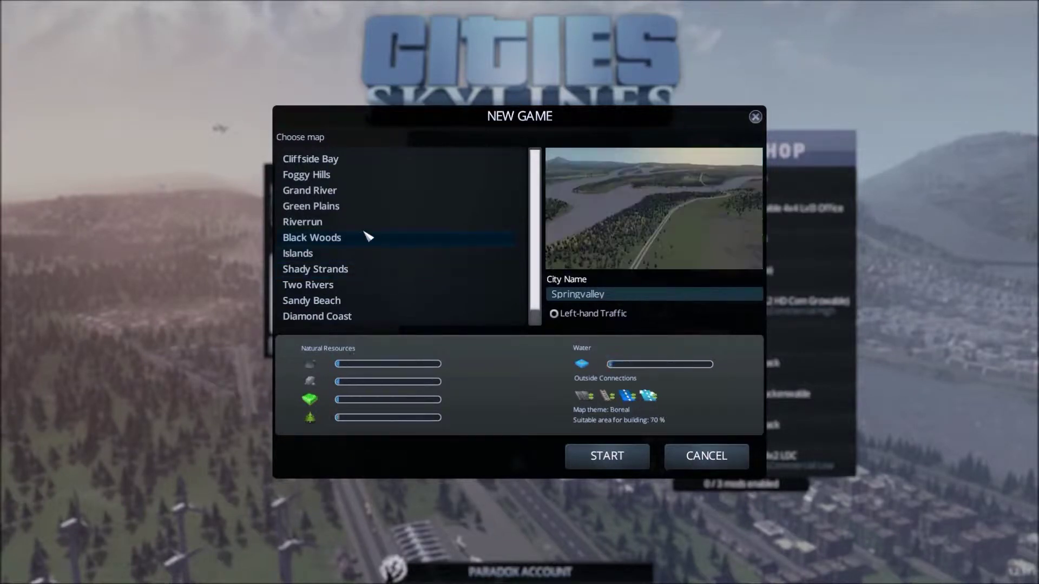
# Step: Check Green Plains and Riverrun, then start Springvalley on the Cliffside Bay map
pyautogui.click(380, 208)
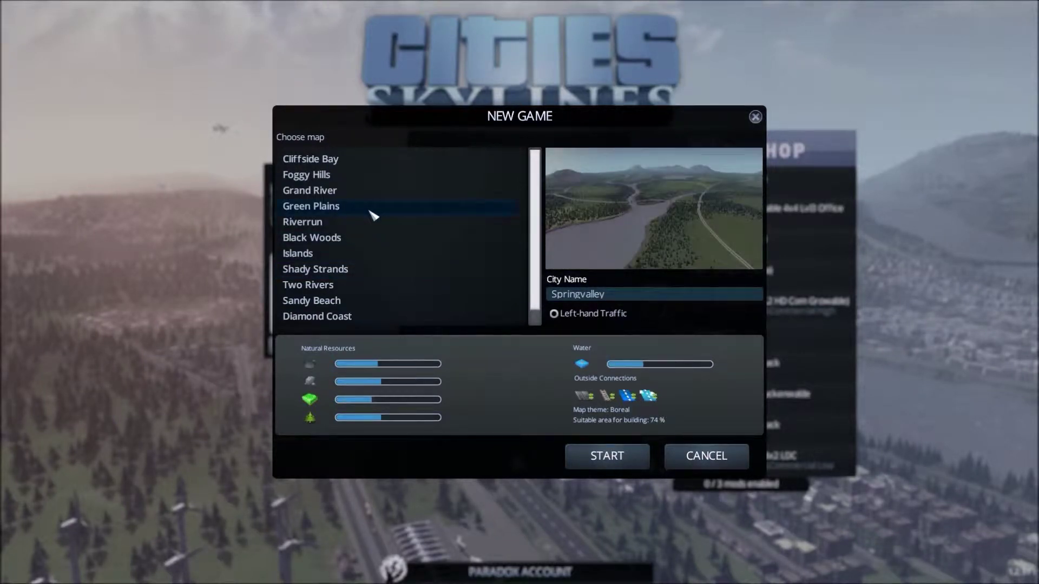
pyautogui.click(371, 221)
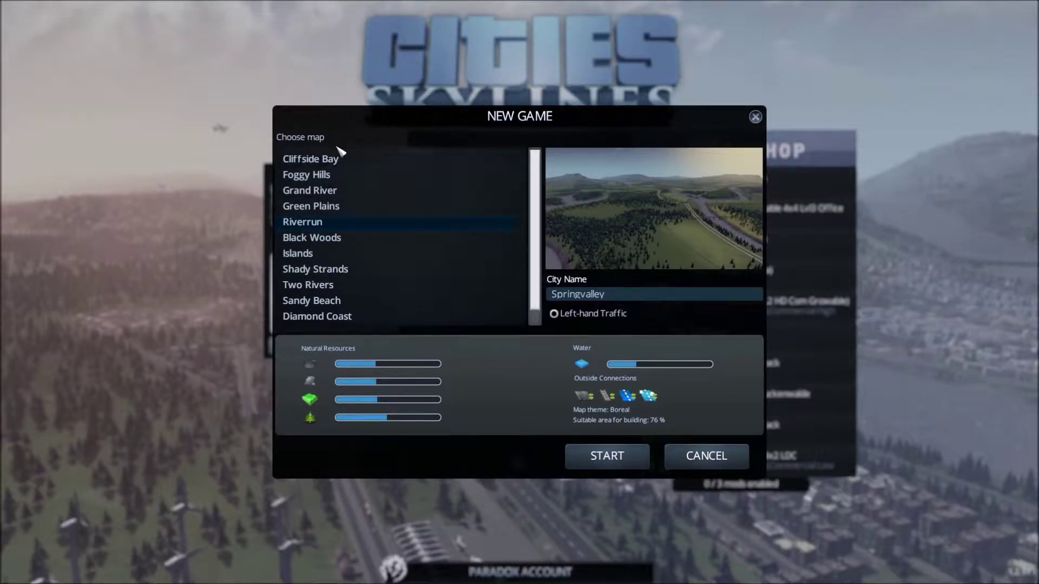
pyautogui.click(339, 162)
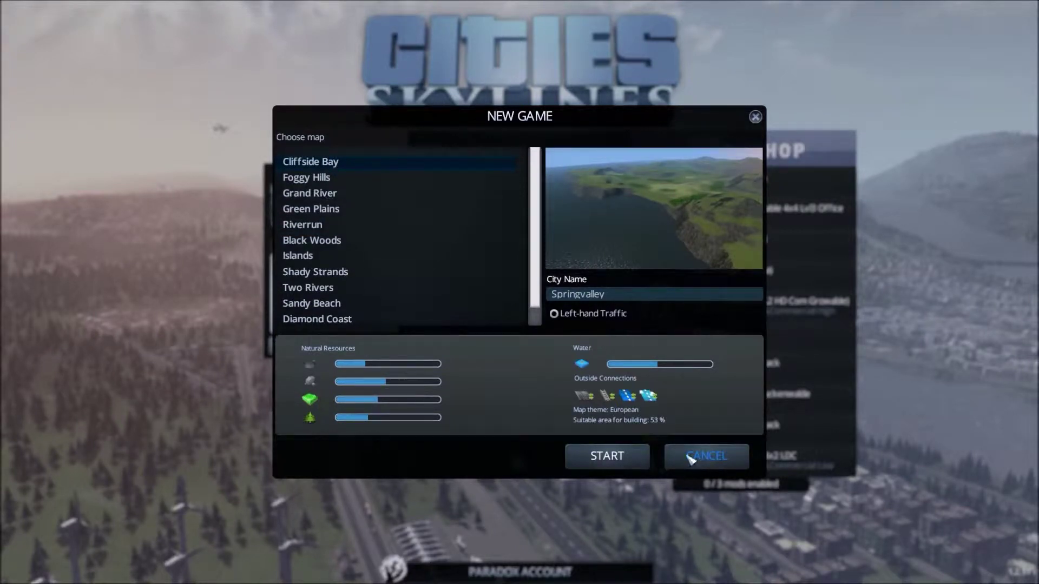
pyautogui.click(625, 457)
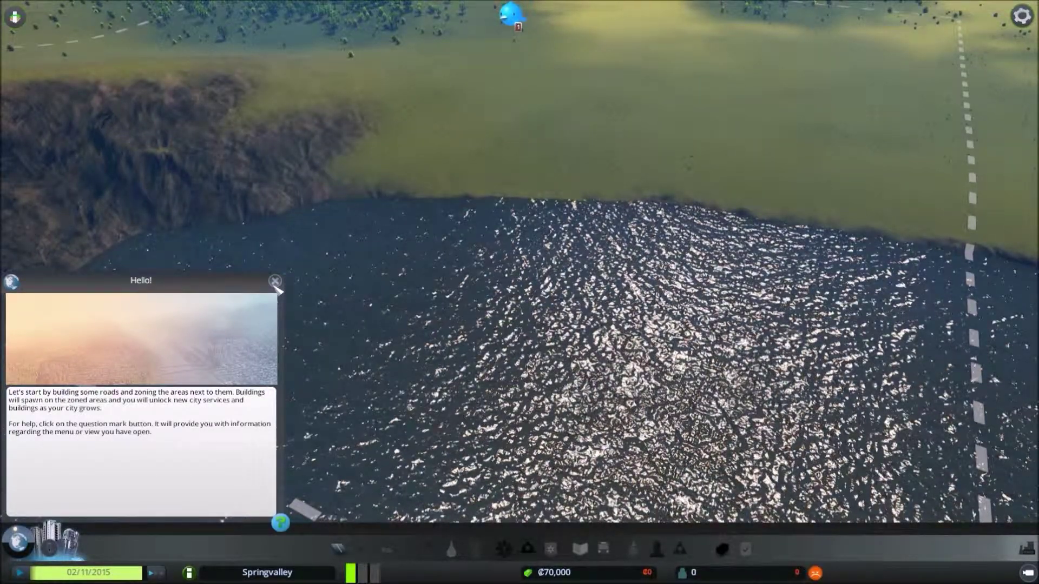
# Step: Close the 'Hello!' welcome tutorial panel once the map has loaded
pyautogui.click(276, 281)
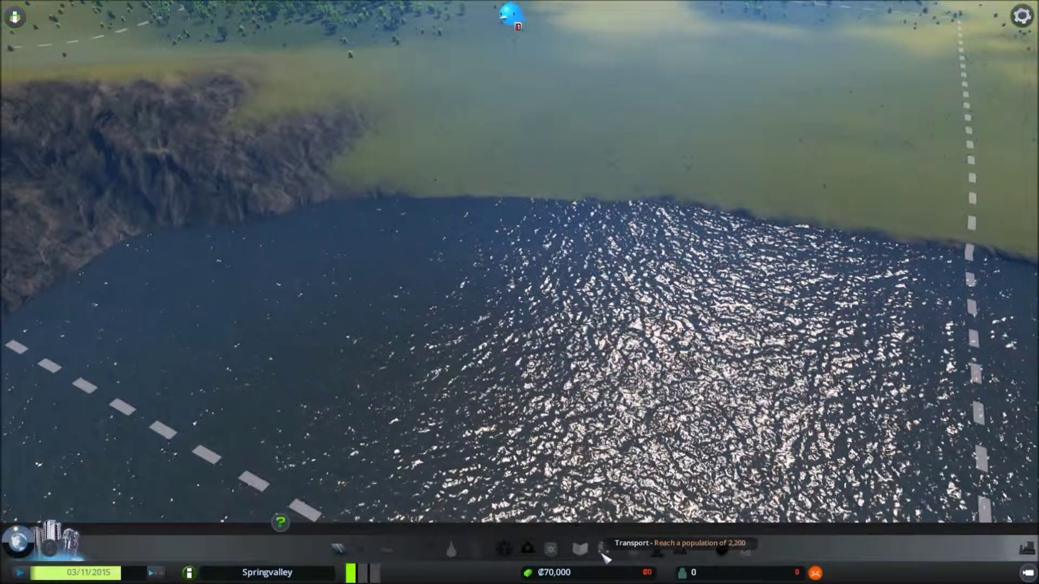
# Step: Lay a basic two-lane road from the shoreline northward toward the highway
pyautogui.click(338, 550)
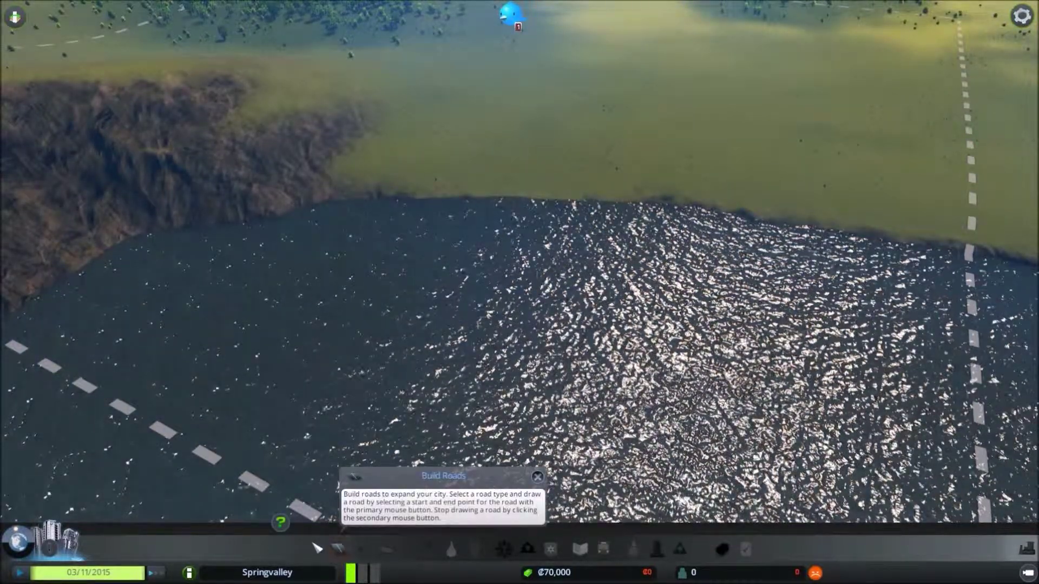
pyautogui.click(338, 549)
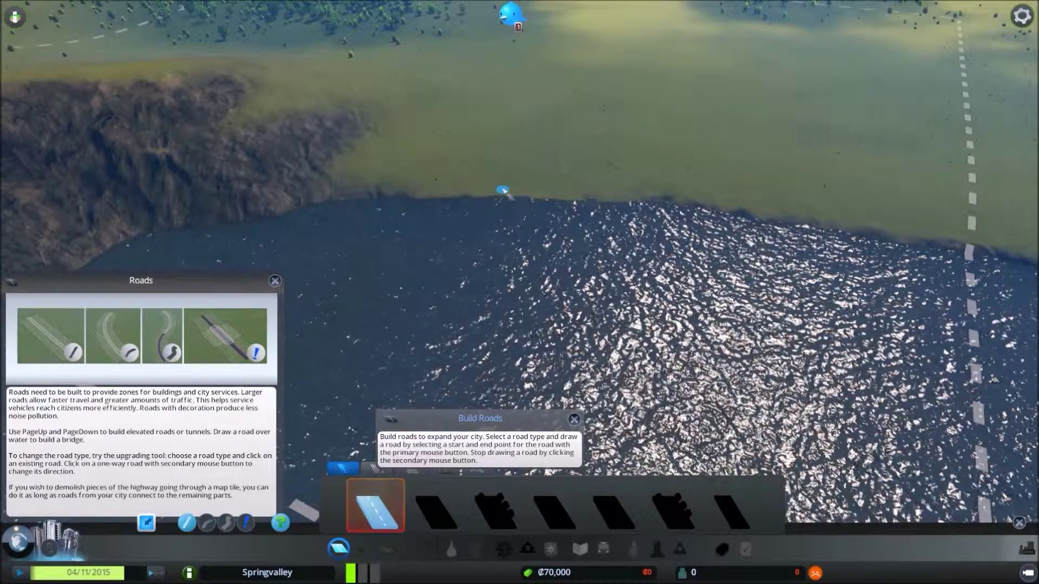
pyautogui.click(501, 188)
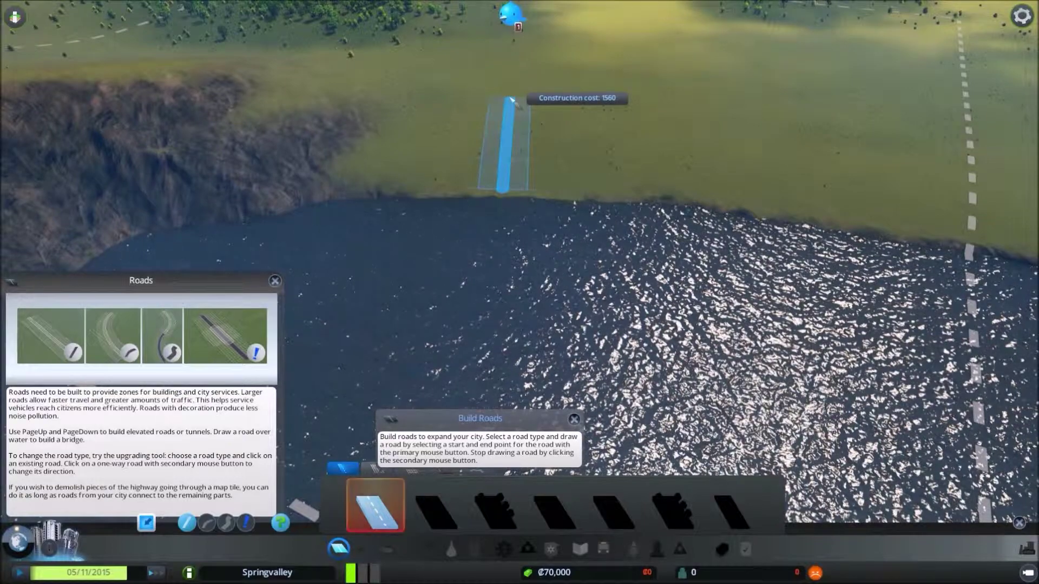
pyautogui.click(513, 100)
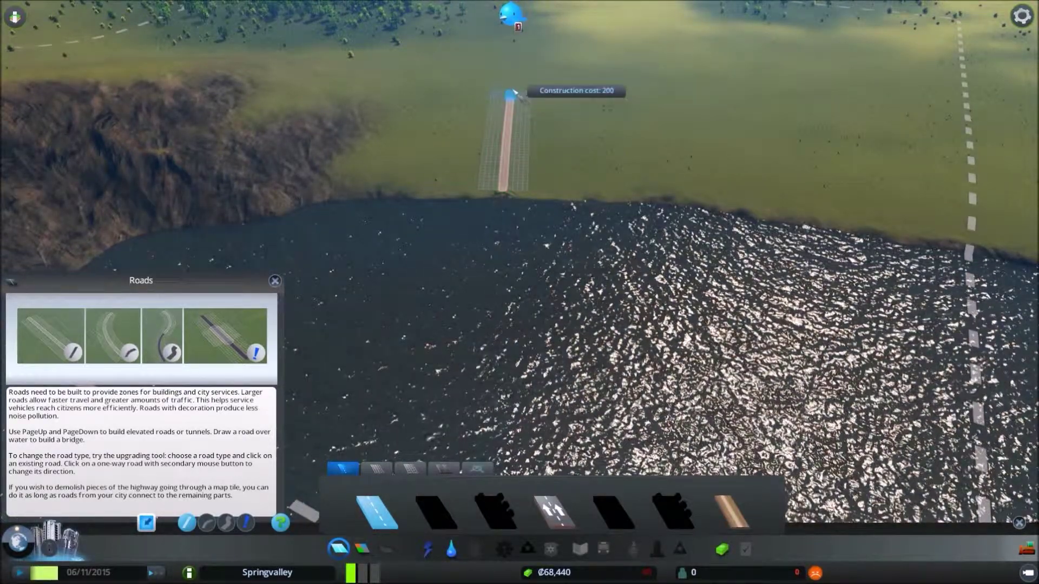
pyautogui.click(514, 59)
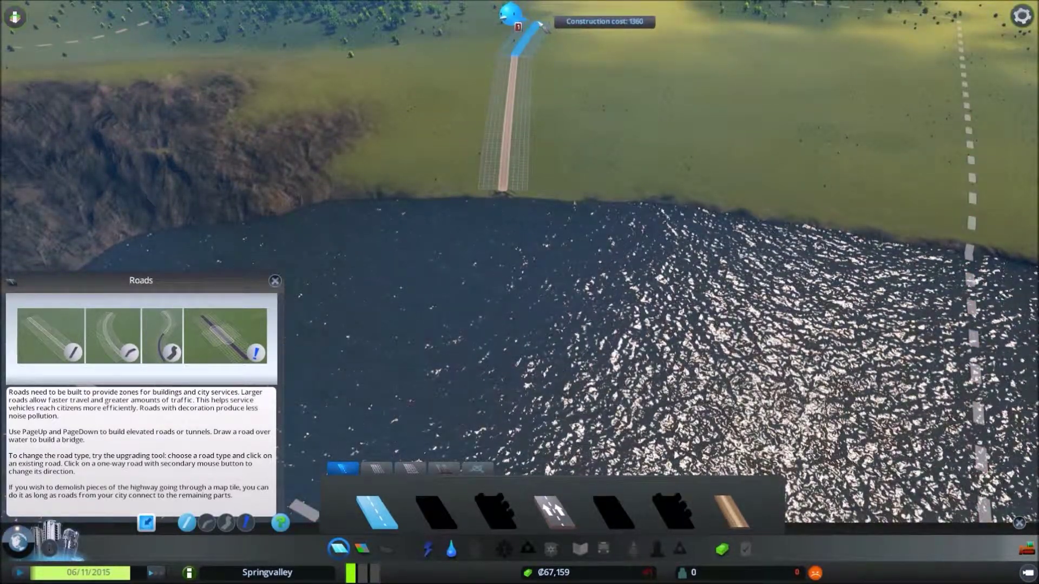
pyautogui.click(537, 23)
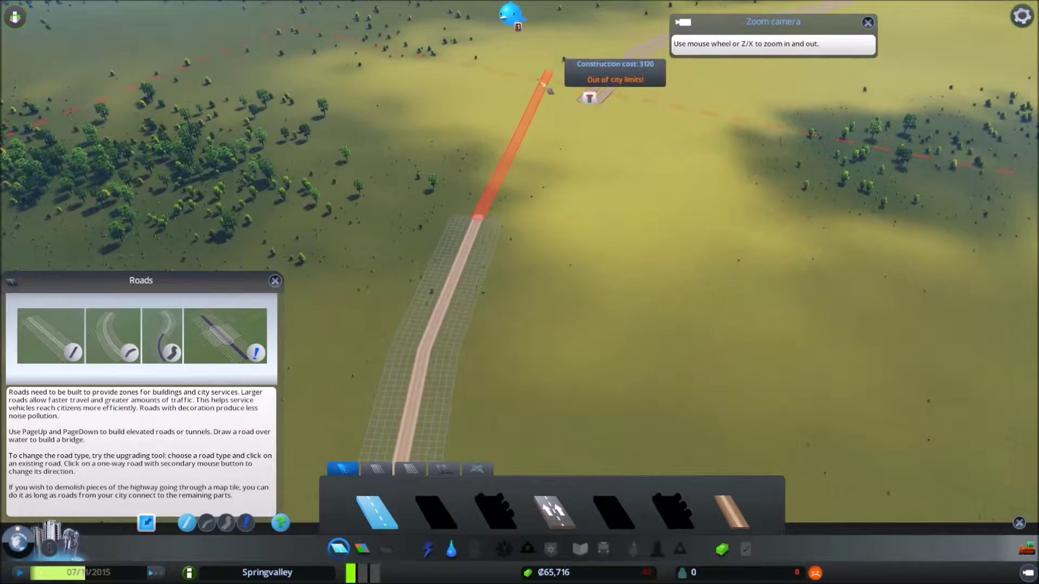
# Step: Extend the road, then draw a parallel branch road from it up to the highway
pyautogui.click(536, 95)
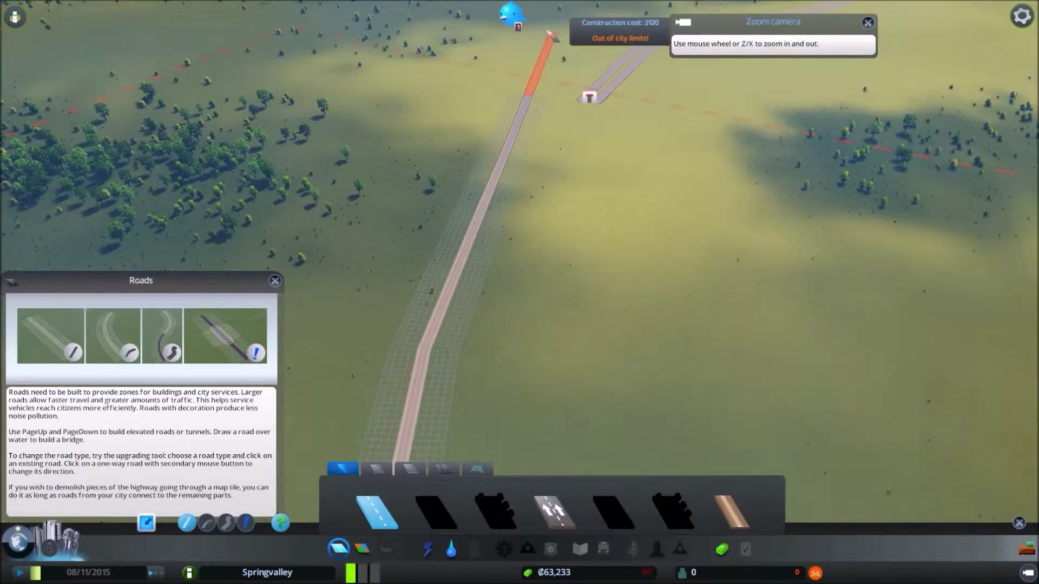
pyautogui.rightClick(529, 106)
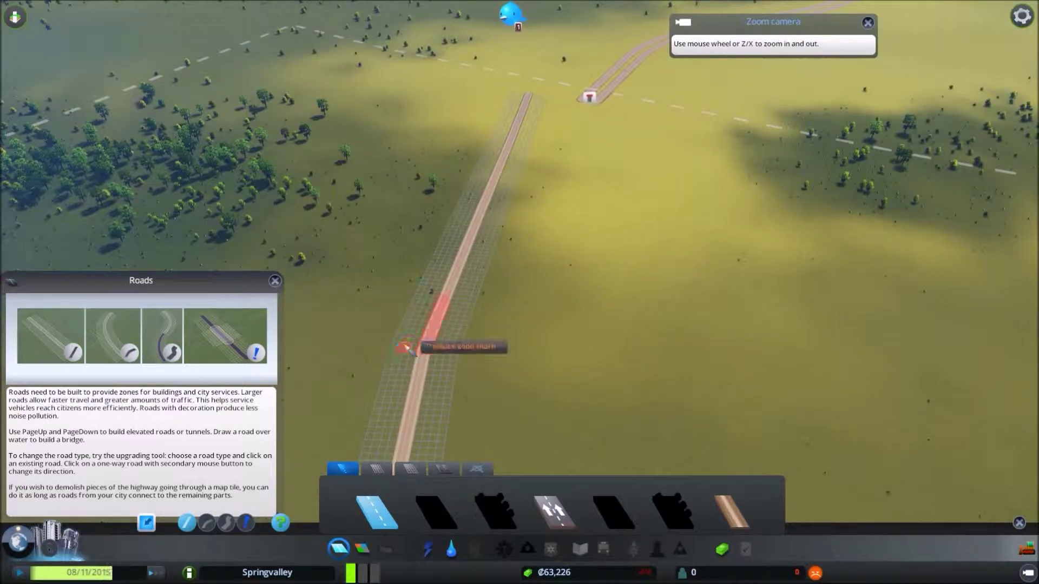
pyautogui.click(423, 351)
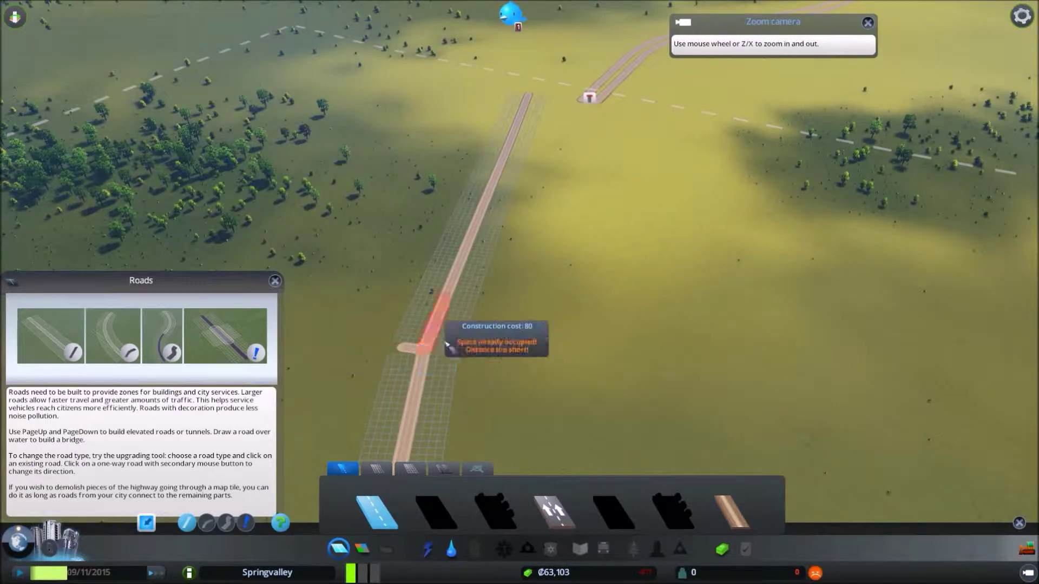
pyautogui.click(454, 348)
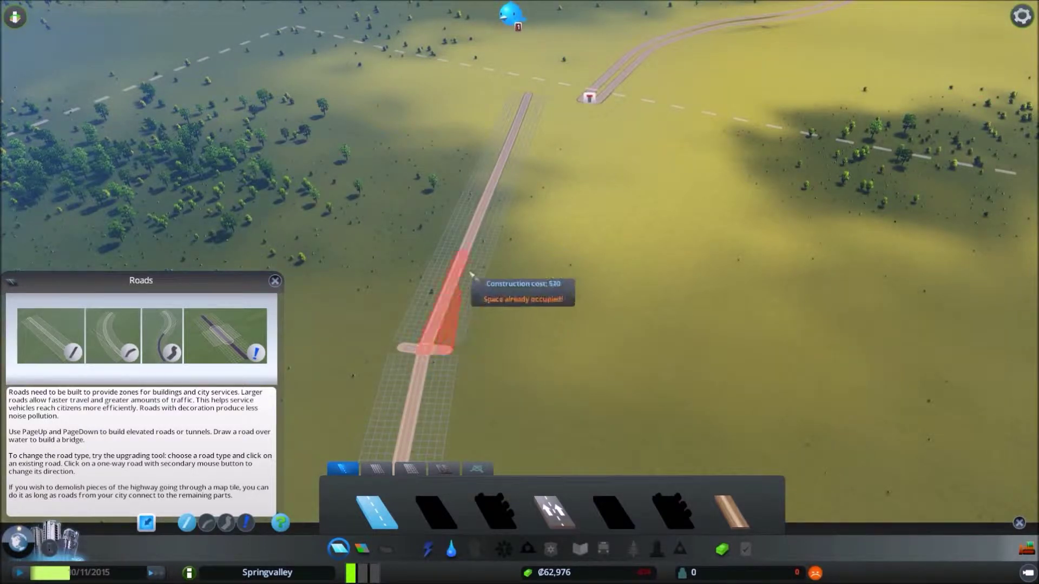
pyautogui.click(591, 98)
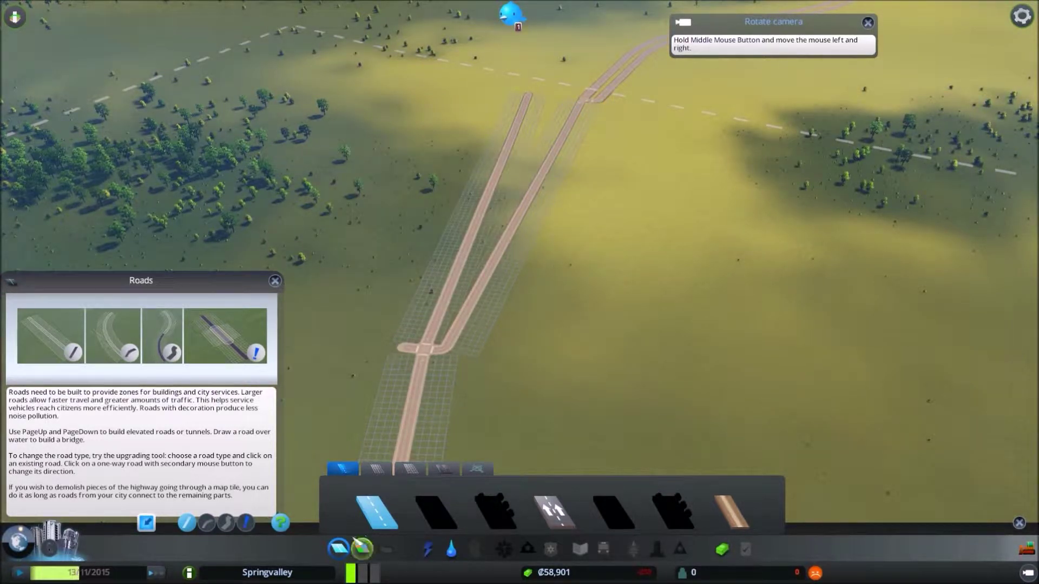
pyautogui.click(339, 548)
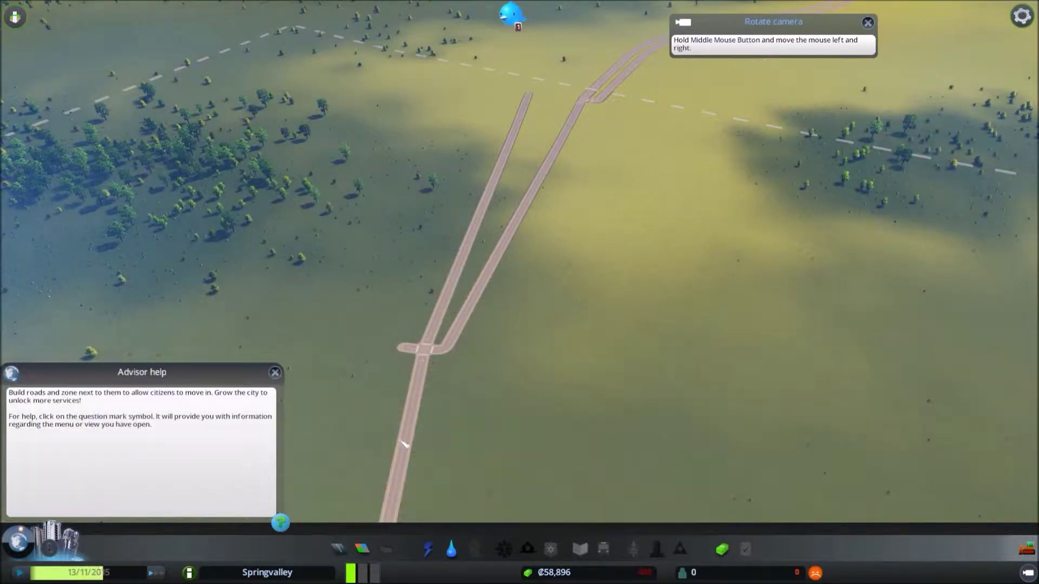
# Step: Dismiss the advisor and zone residential land on the road strip below the junction
pyautogui.click(274, 374)
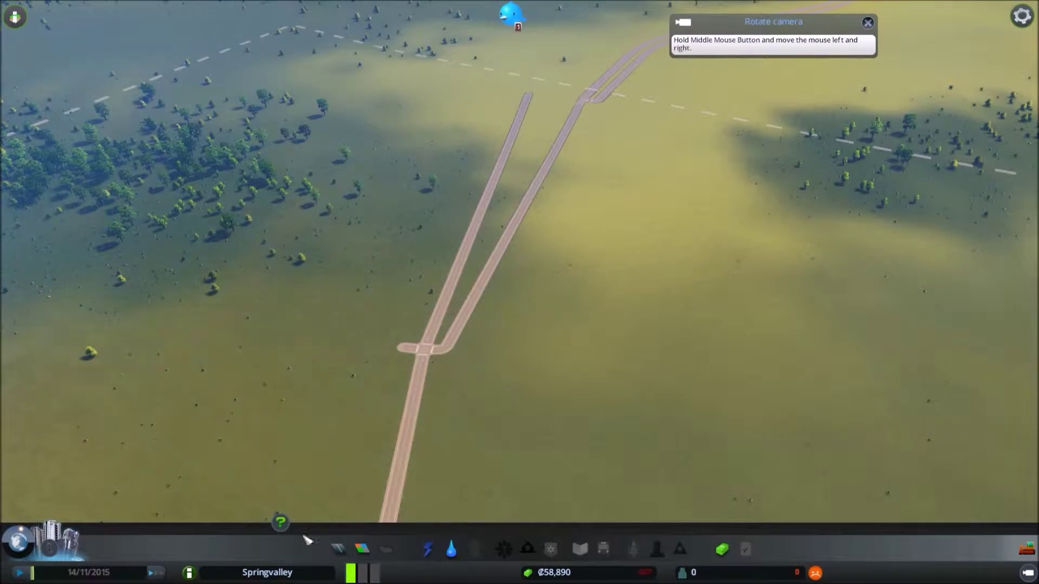
pyautogui.click(360, 549)
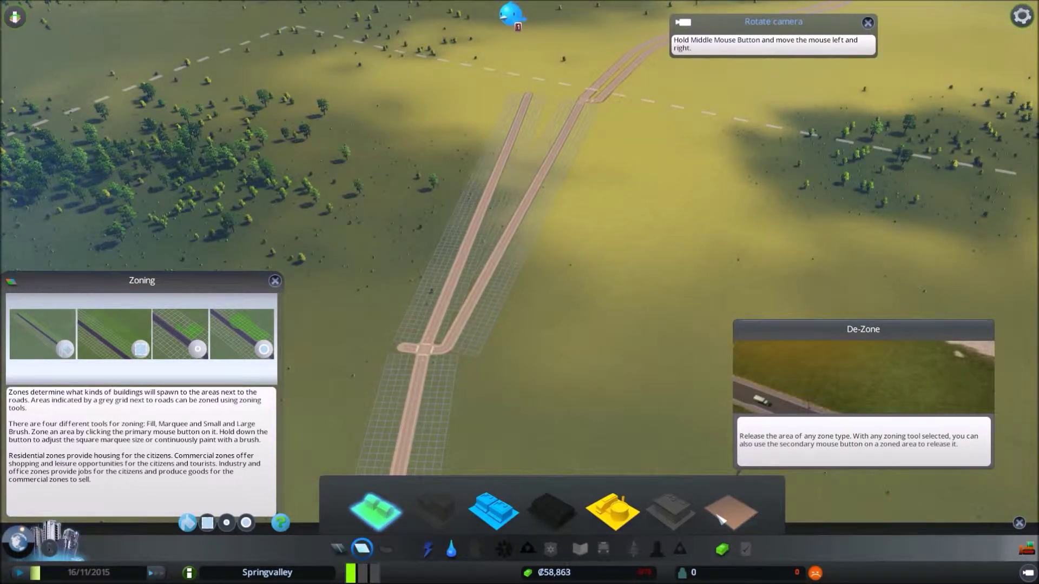
pyautogui.click(721, 520)
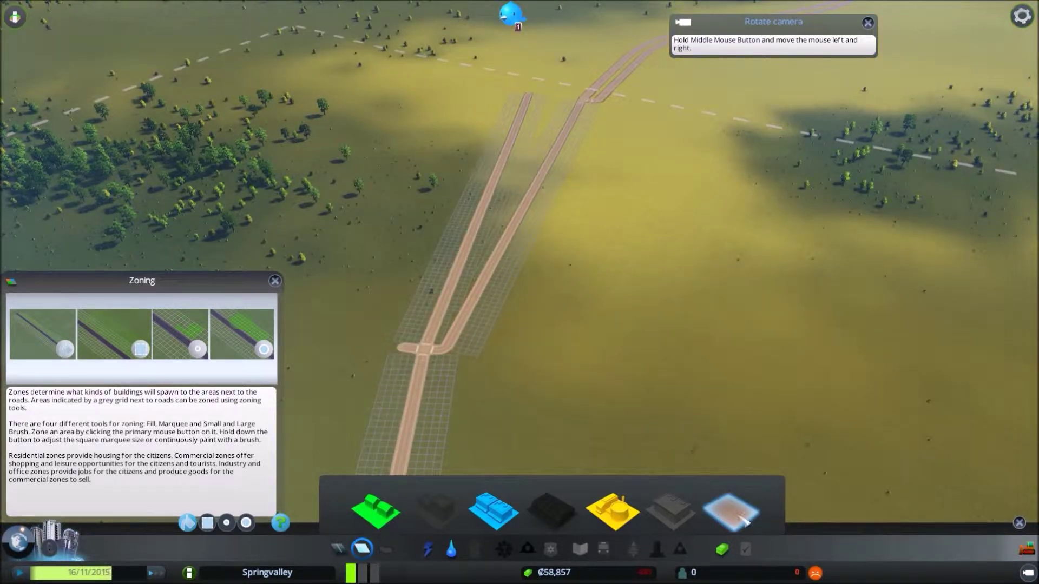
pyautogui.click(375, 511)
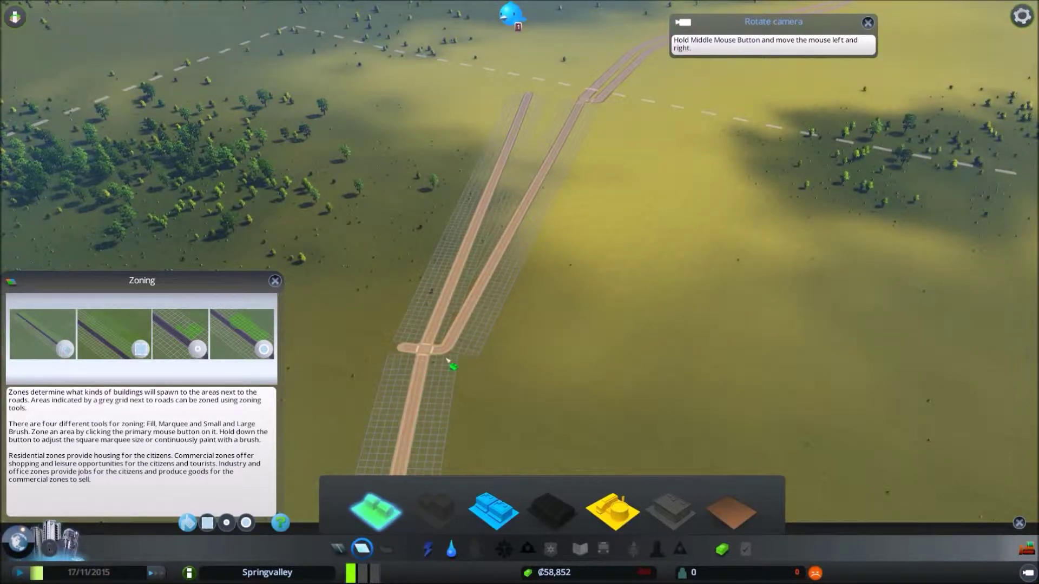
pyautogui.click(442, 380)
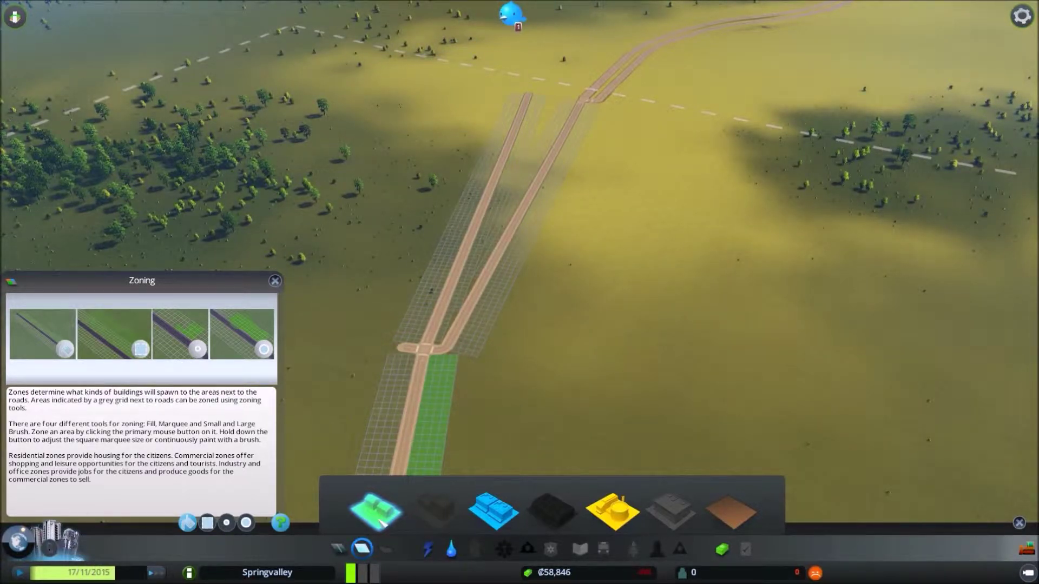
pyautogui.click(362, 549)
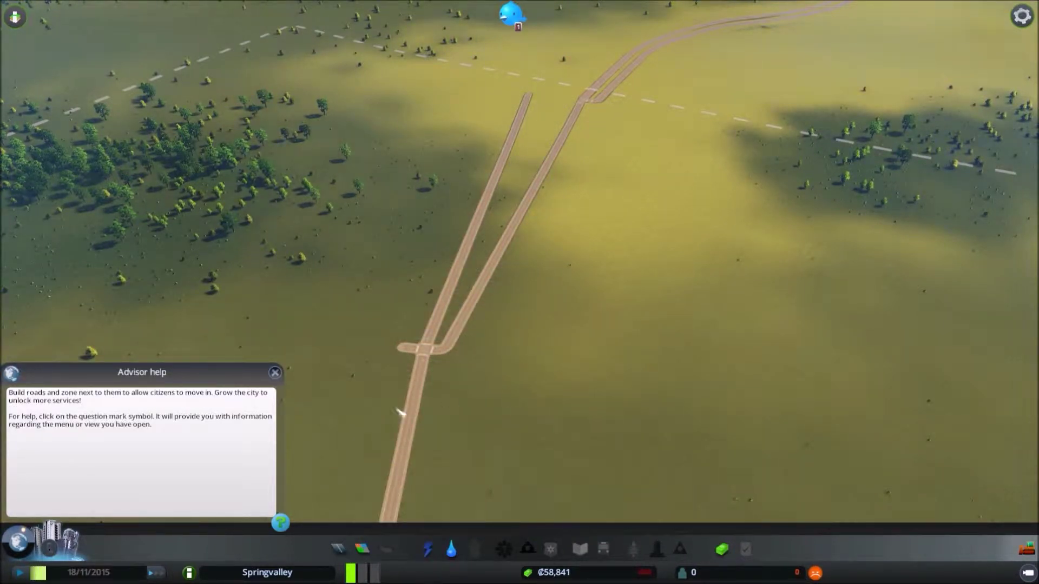
# Step: Speed up time and toggle the simulation between paused and running
pyautogui.click(157, 573)
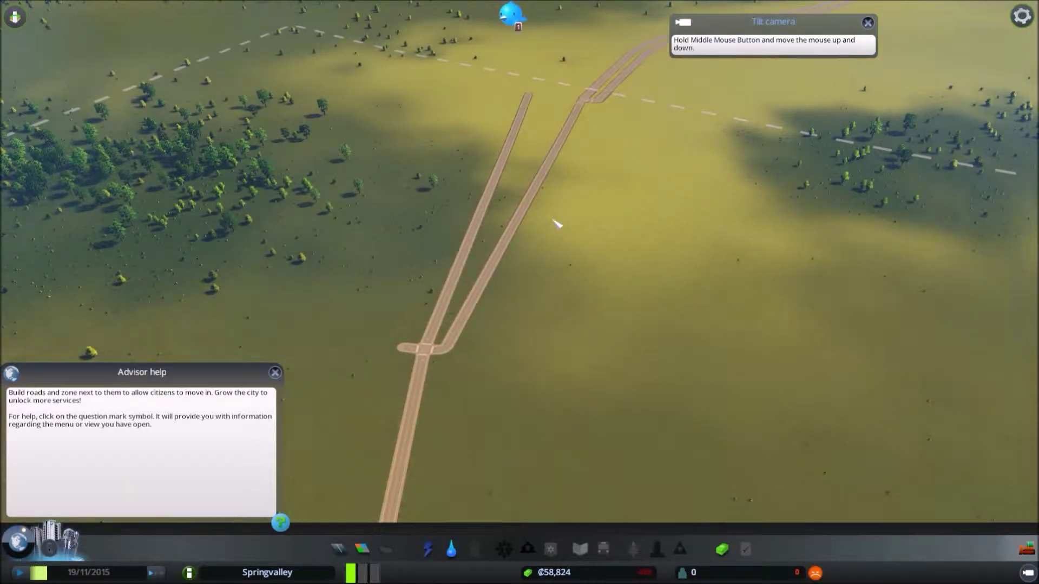
pyautogui.moveTo(285, 304); pyautogui.dragTo(730, 244)
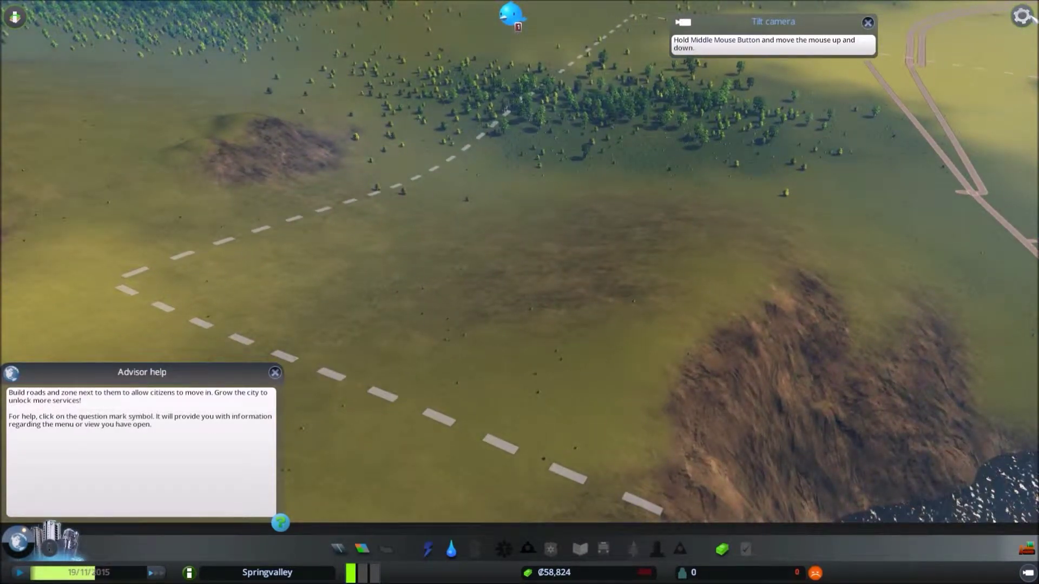
pyautogui.scroll(1, 520, 293)
pyautogui.moveTo(812, 243); pyautogui.dragTo(406, 365)
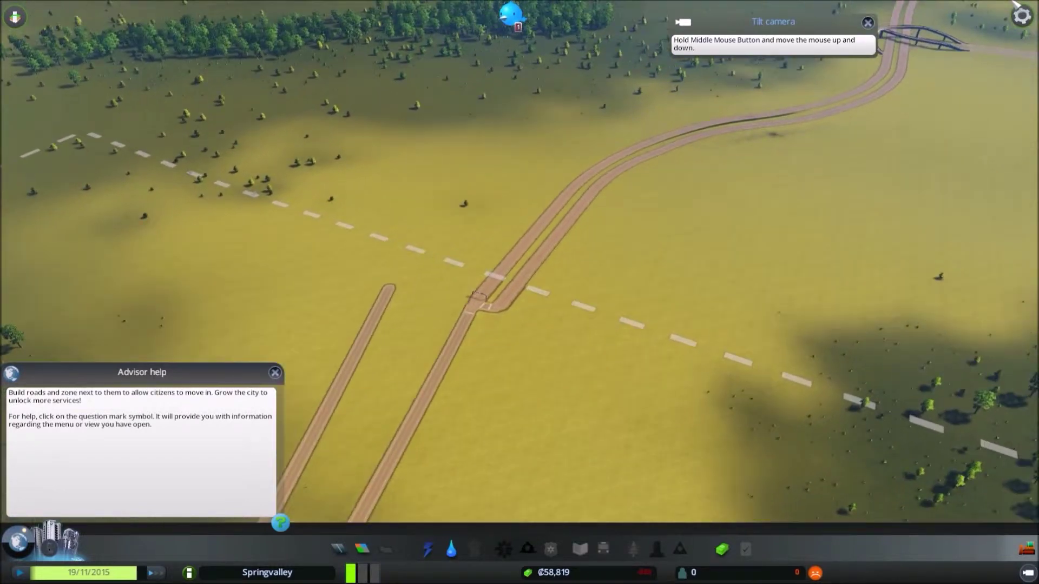
pyautogui.scroll(-3, 520, 292)
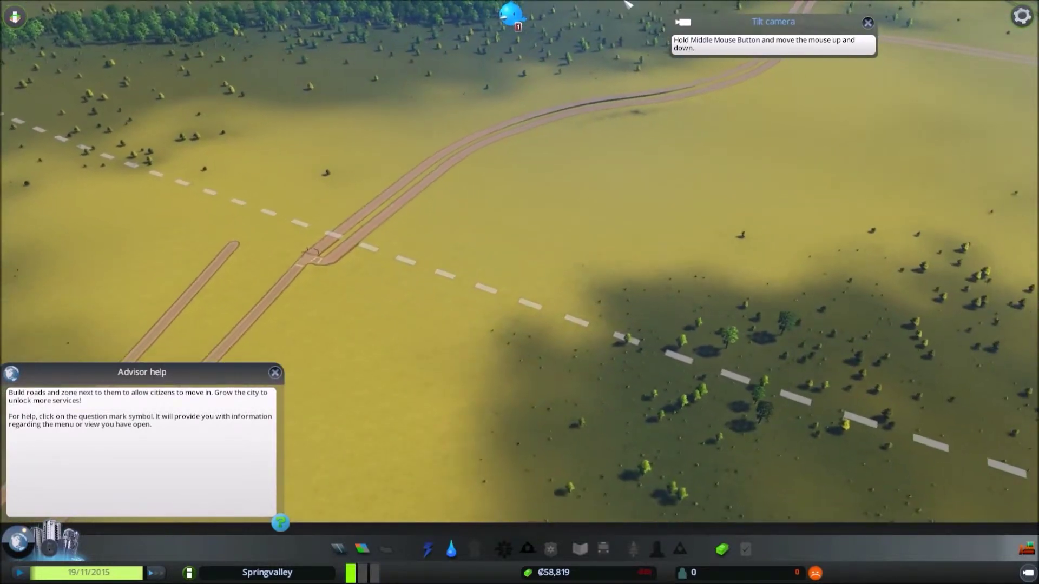
pyautogui.scroll(-2, 808, 286)
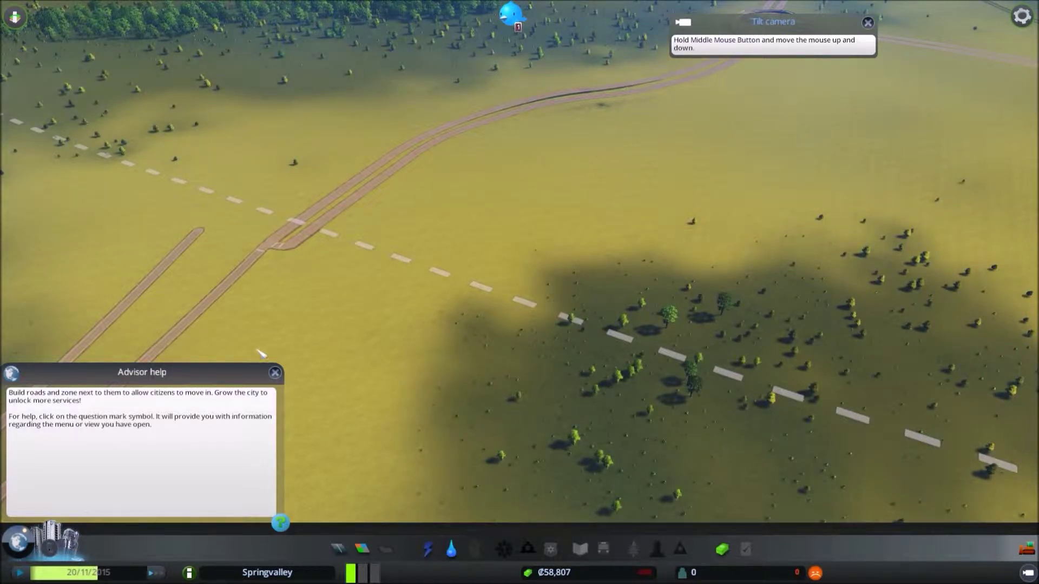
pyautogui.press('s')
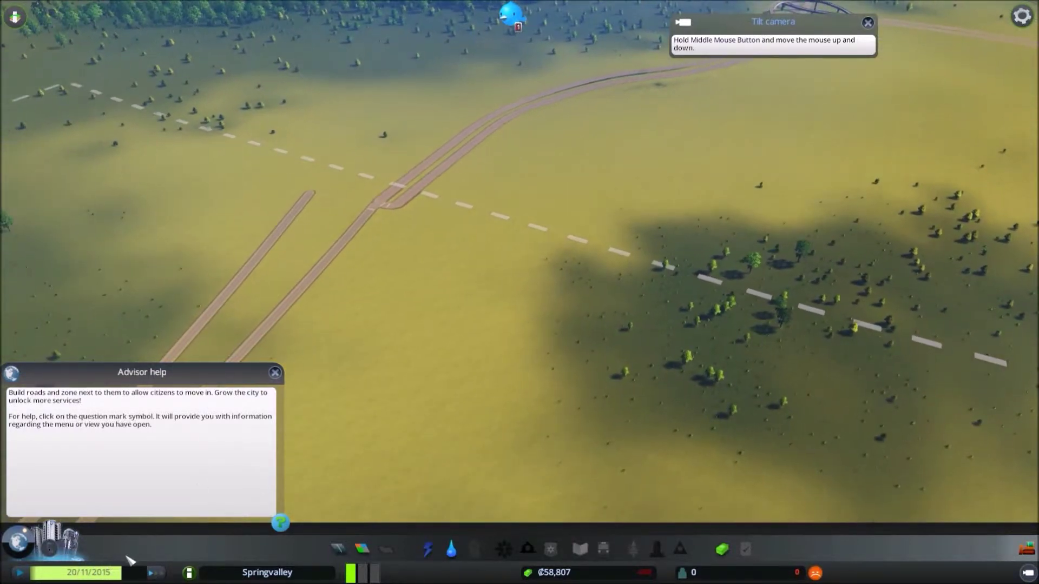
pyautogui.click(21, 573)
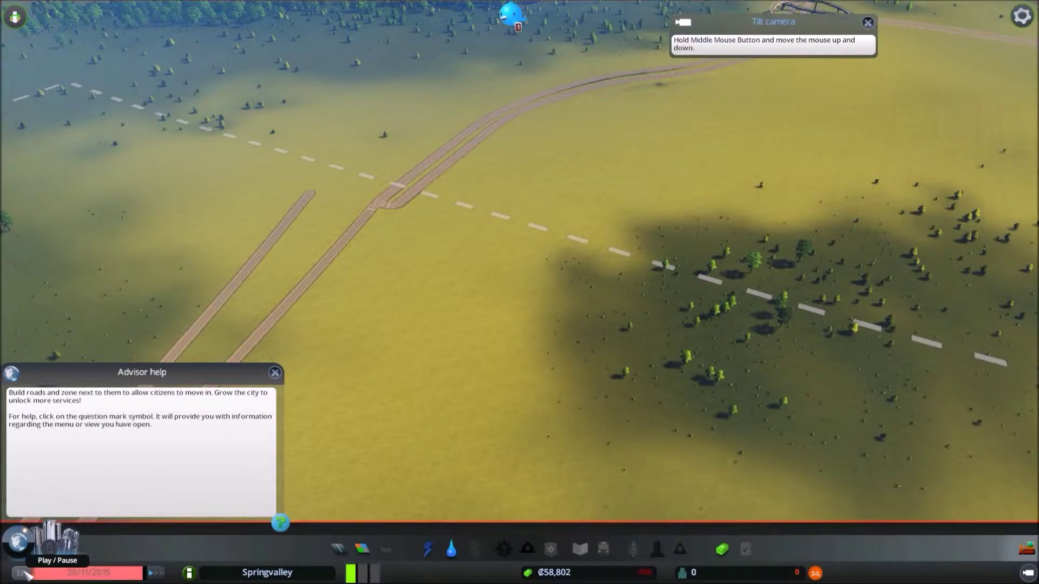
pyautogui.click(22, 573)
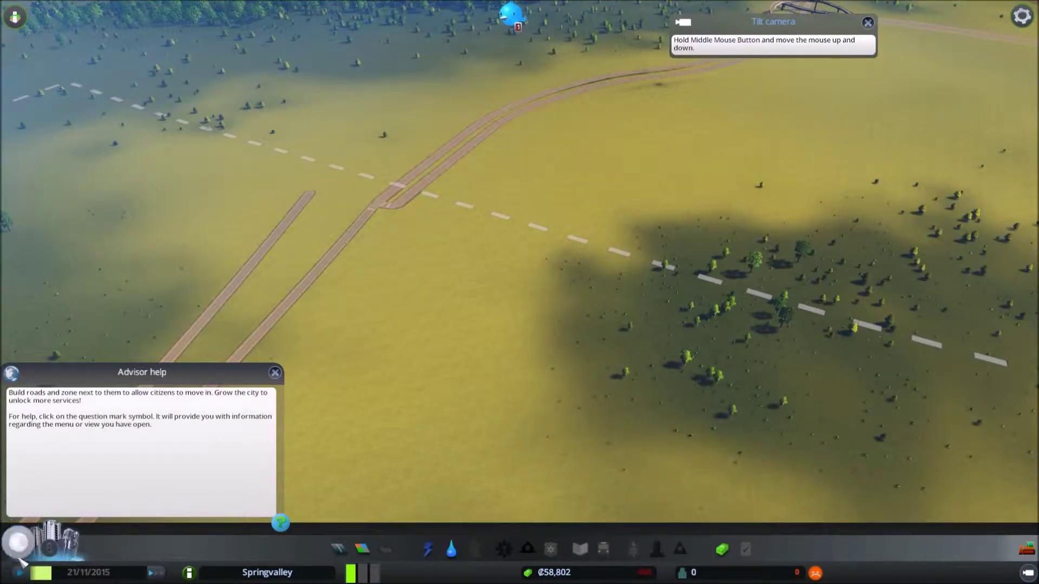
pyautogui.click(22, 573)
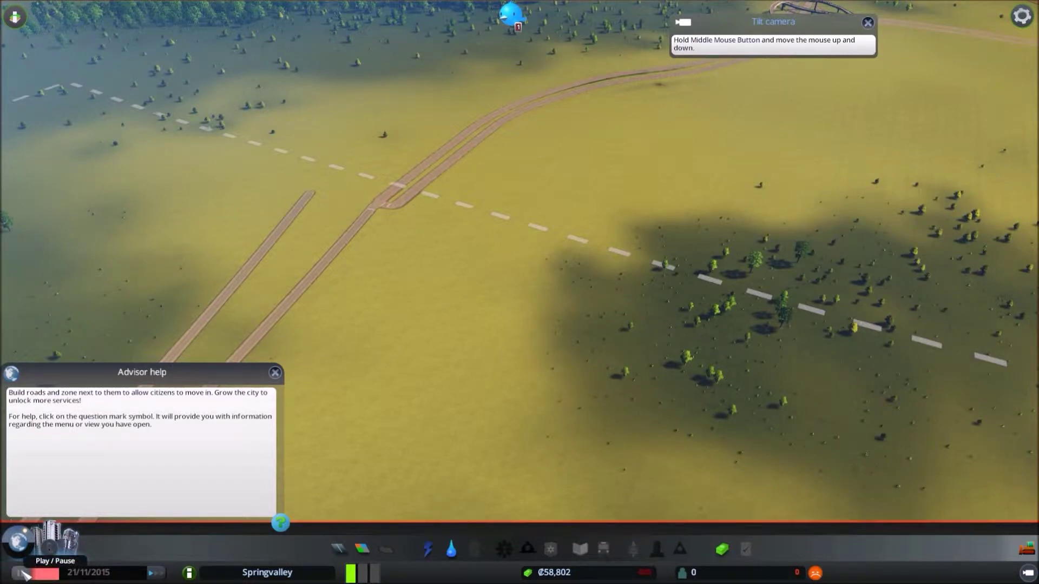
pyautogui.scroll(1, 342, 487)
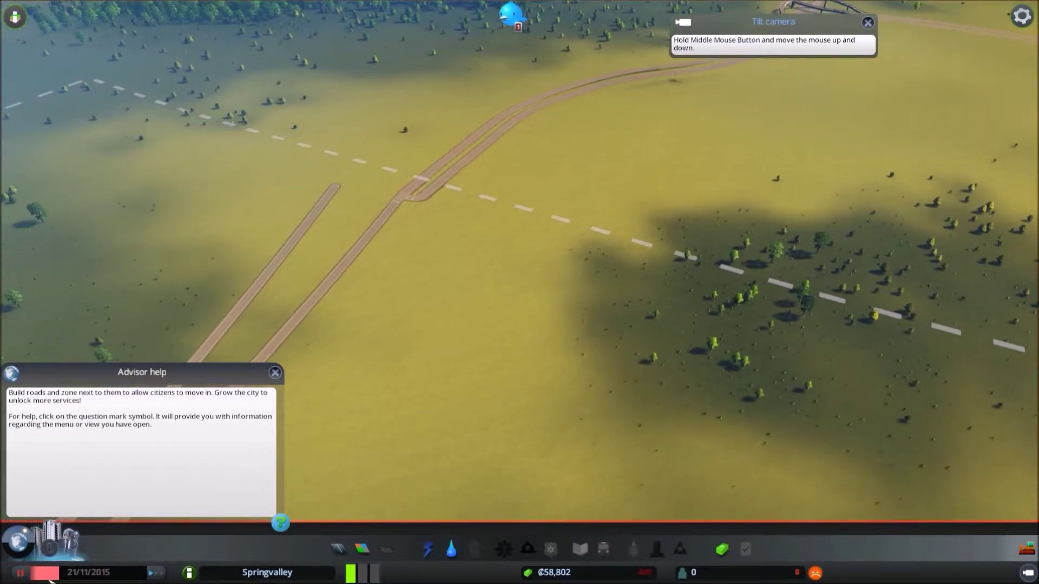
pyautogui.press('space')
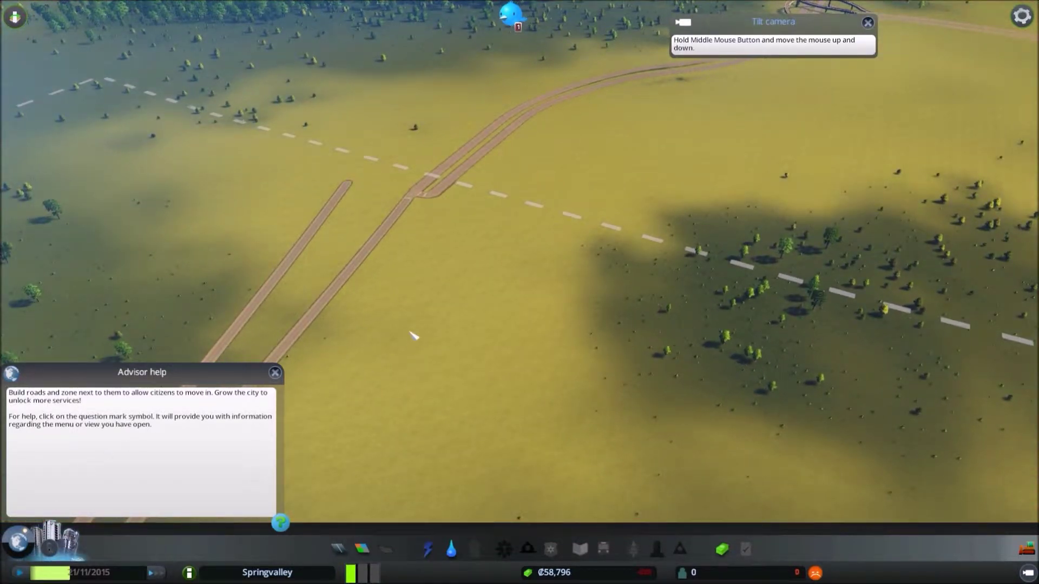
pyautogui.scroll(-2, 412, 335)
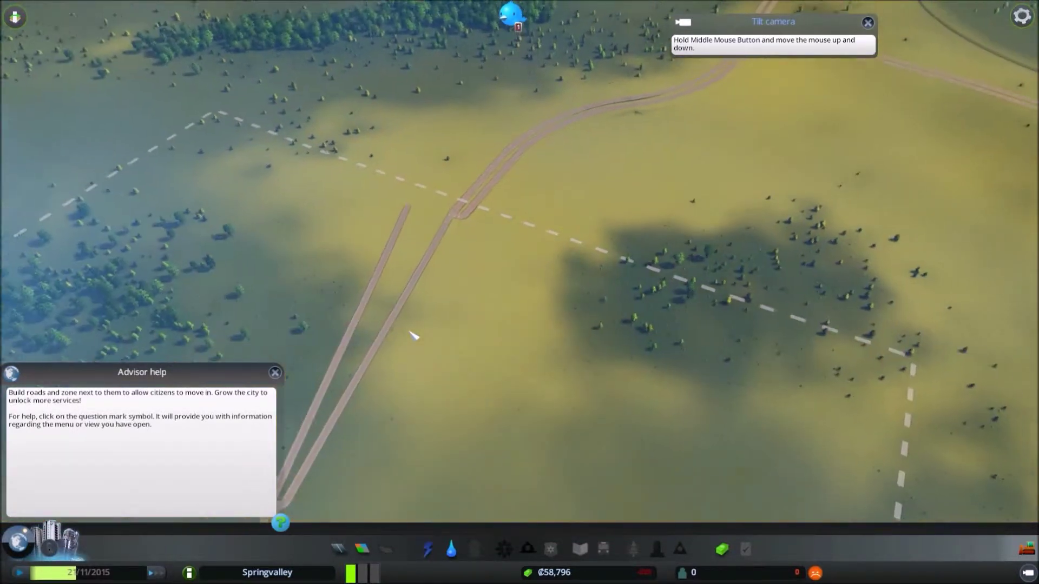
pyautogui.scroll(-2, 413, 335)
pyautogui.scroll(-2, 412, 336)
pyautogui.scroll(-2, 412, 335)
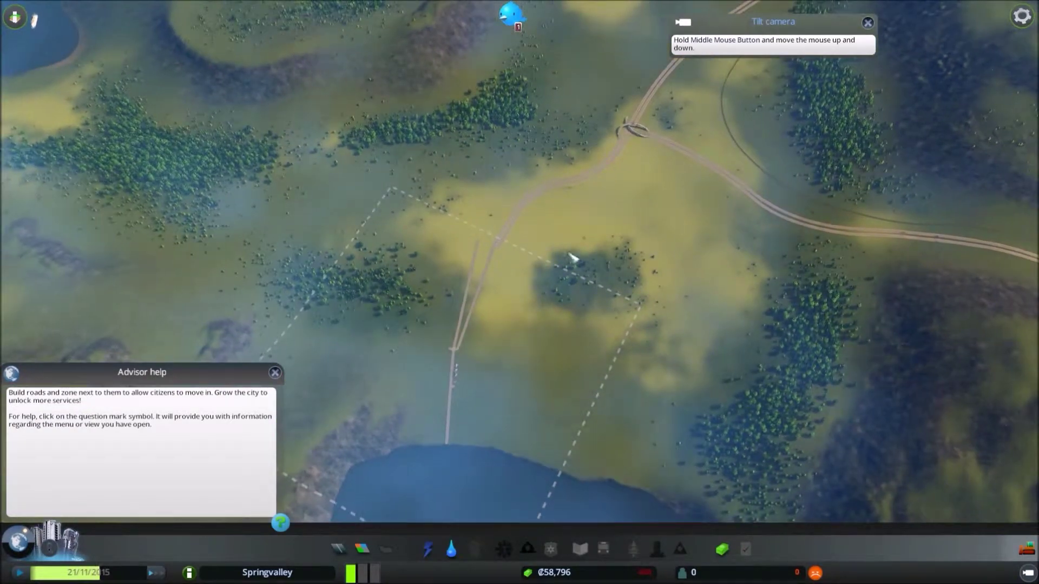
# Step: Close the advisor help and rotate the view onto the road running down to the coast
pyautogui.moveTo(731, 166); pyautogui.dragTo(820, 98)
pyautogui.scroll(-1, 519, 292)
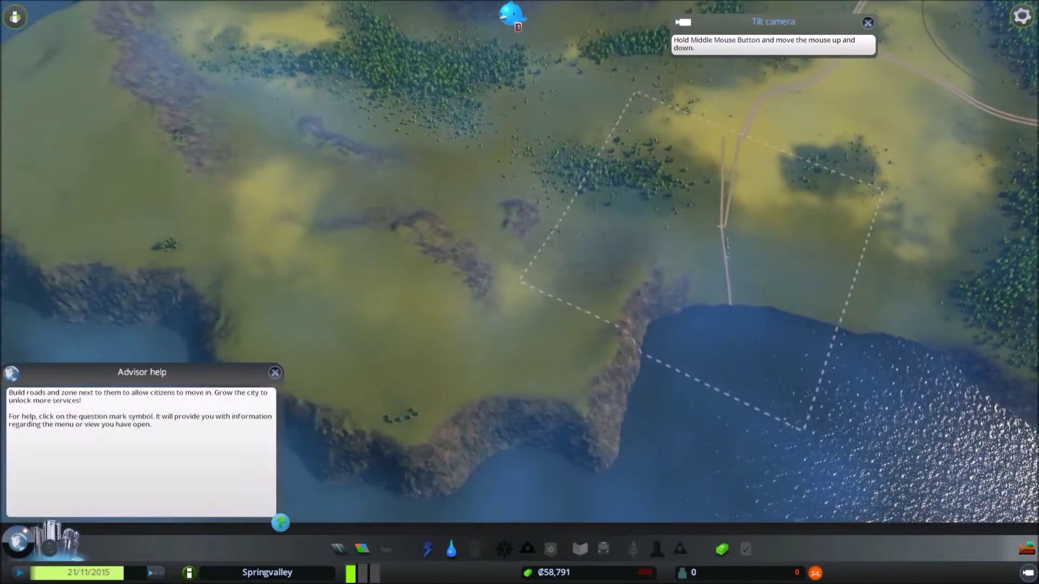
pyautogui.moveTo(650, 243); pyautogui.dragTo(831, 5)
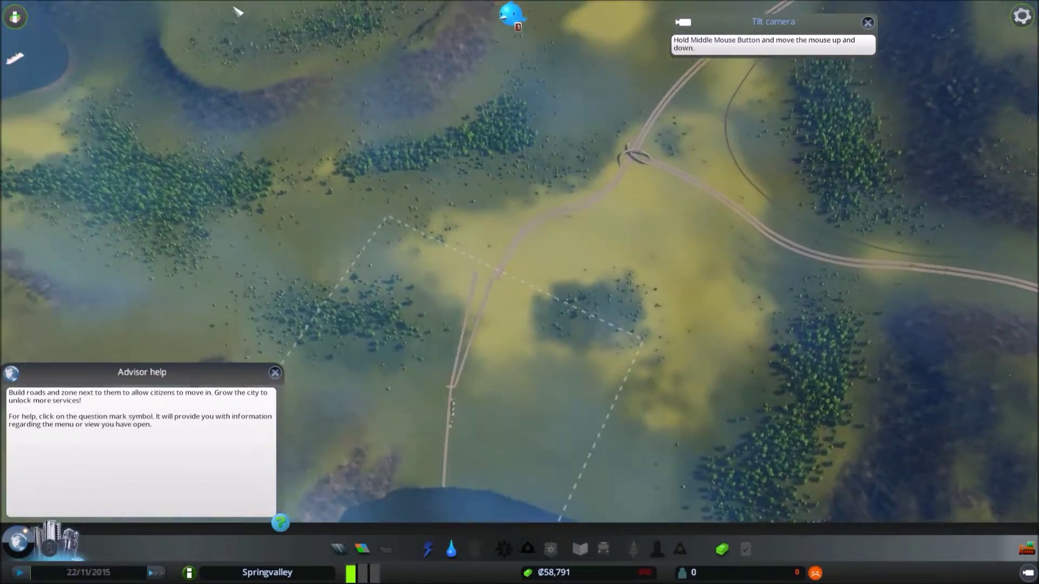
pyautogui.moveTo(569, 33)
pyautogui.mouseDown()
pyautogui.moveTo(480, 57)
pyautogui.moveTo(649, 48)
pyautogui.mouseUp()
pyautogui.scroll(1, 480, 57)
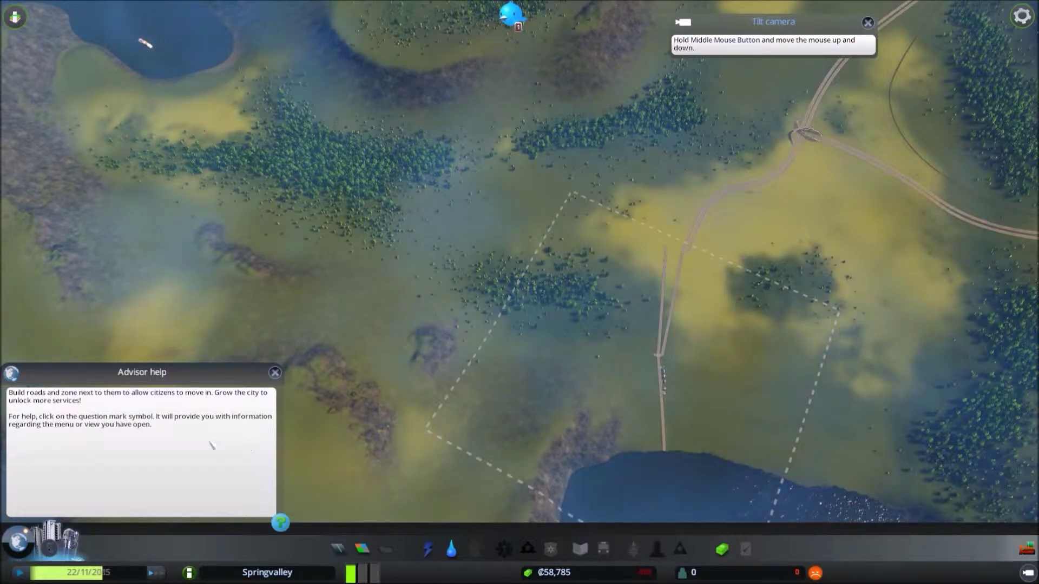
pyautogui.click(276, 373)
pyautogui.scroll(4, 520, 292)
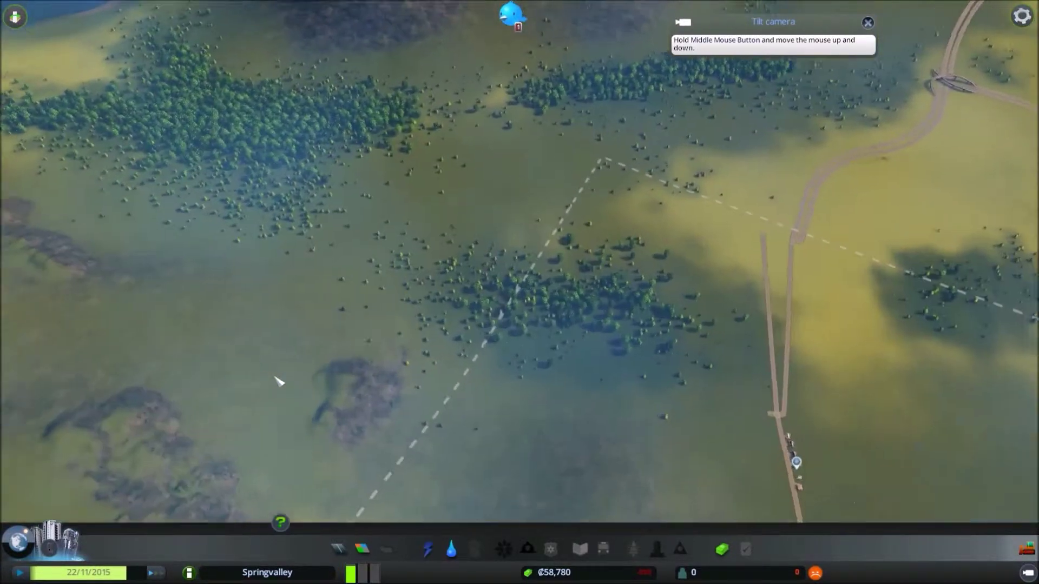
pyautogui.scroll(3, 520, 293)
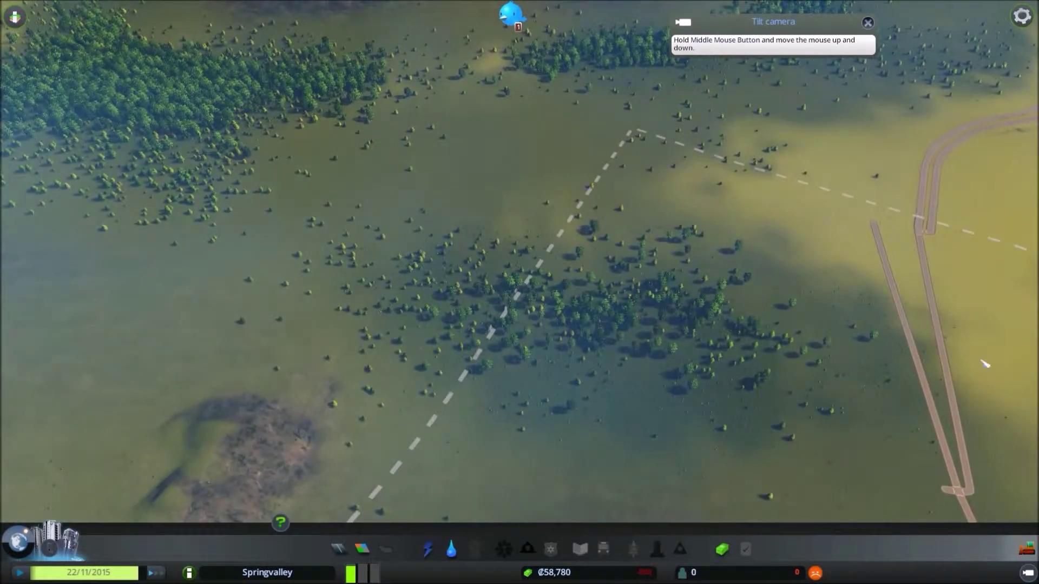
pyautogui.scroll(2, 985, 364)
pyautogui.scroll(1, 925, 357)
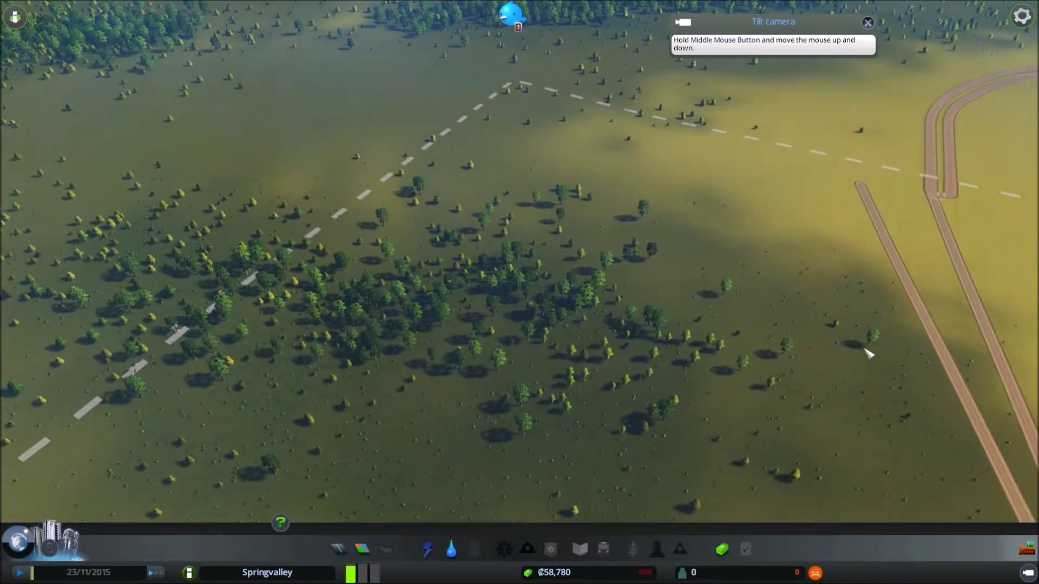
pyautogui.moveTo(777, 286); pyautogui.dragTo(785, 435)
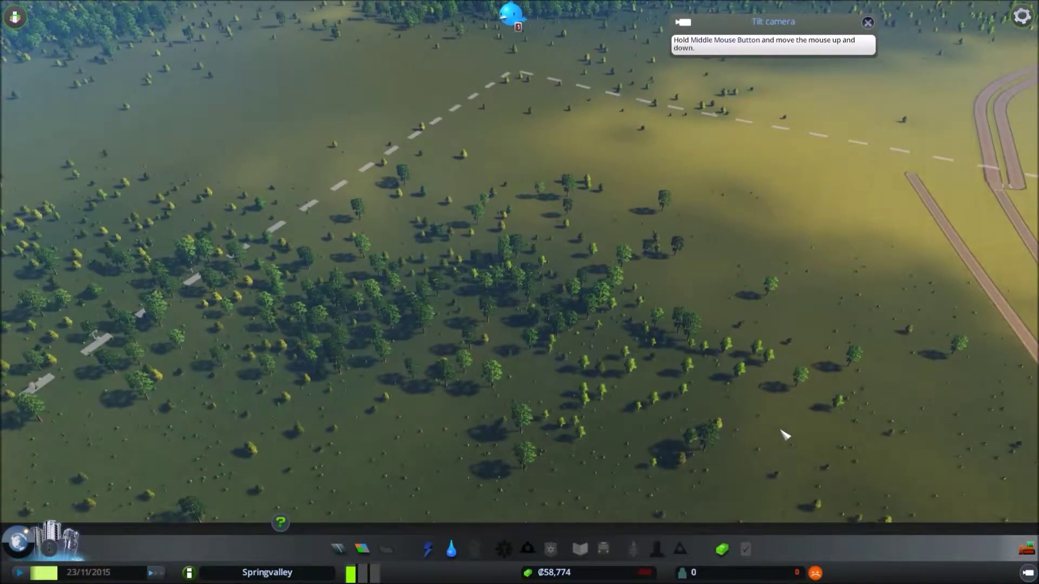
pyautogui.scroll(-4, 821, 368)
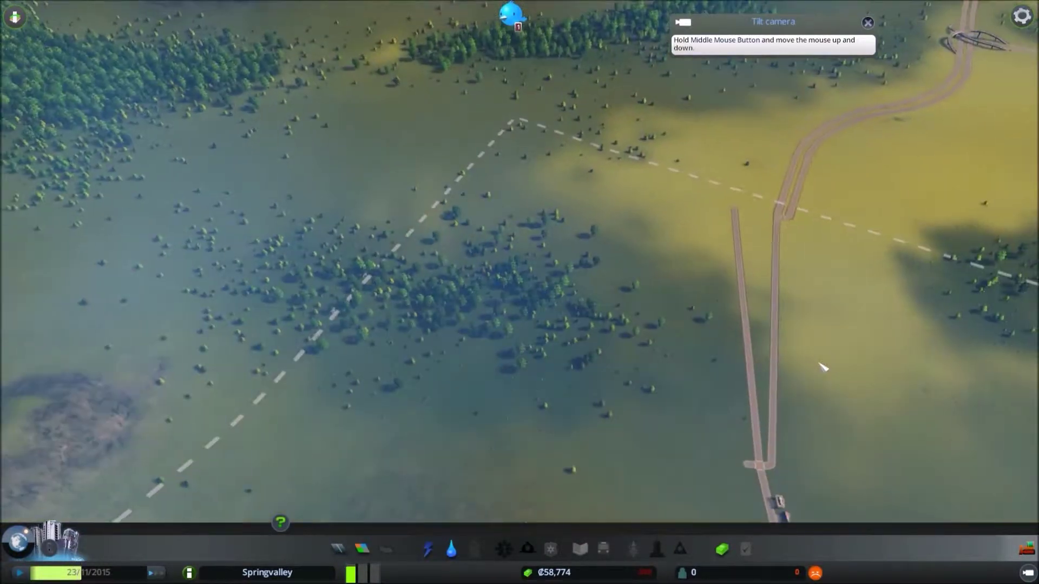
pyautogui.scroll(3, 821, 367)
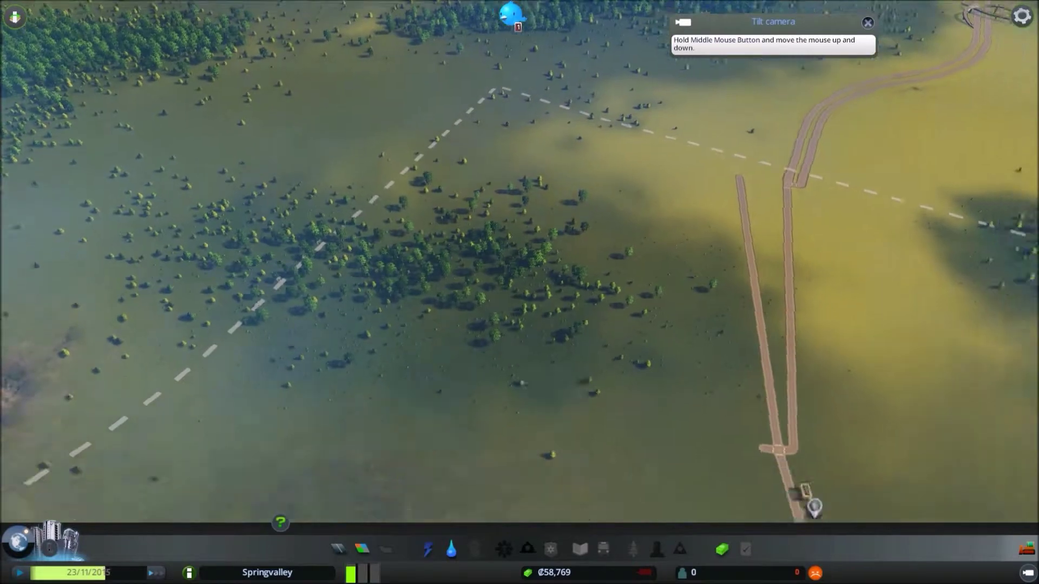
pyautogui.moveTo(821, 367); pyautogui.dragTo(271, 227)
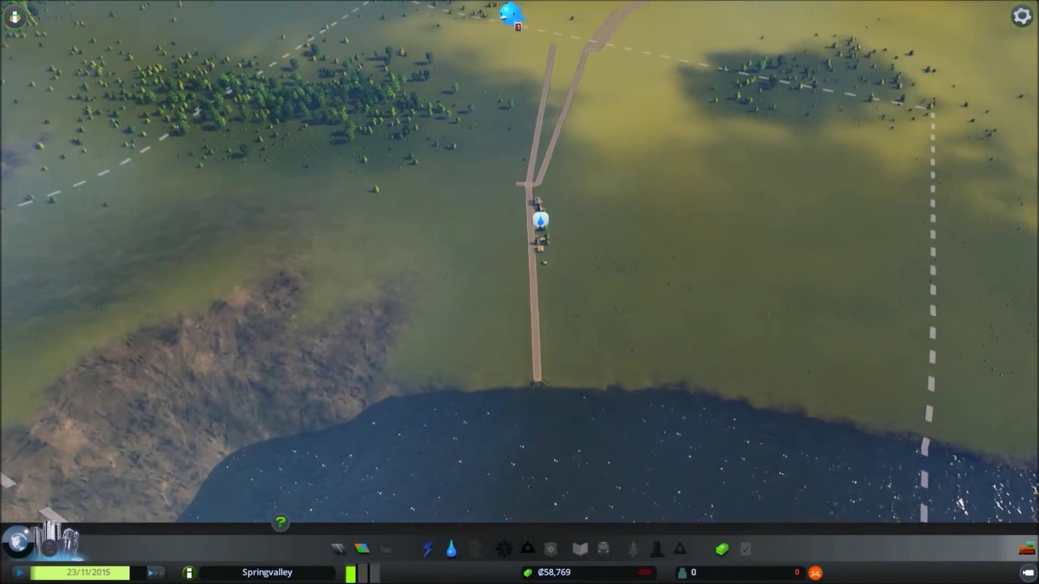
pyautogui.middleClick(520, 292)
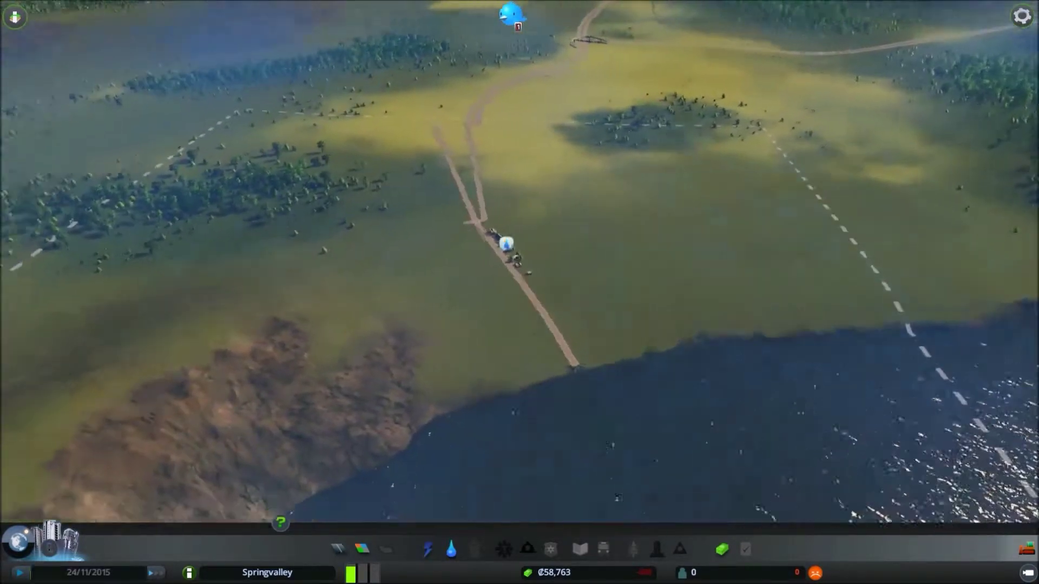
pyautogui.moveTo(519, 292); pyautogui.dragTo(526, 319)
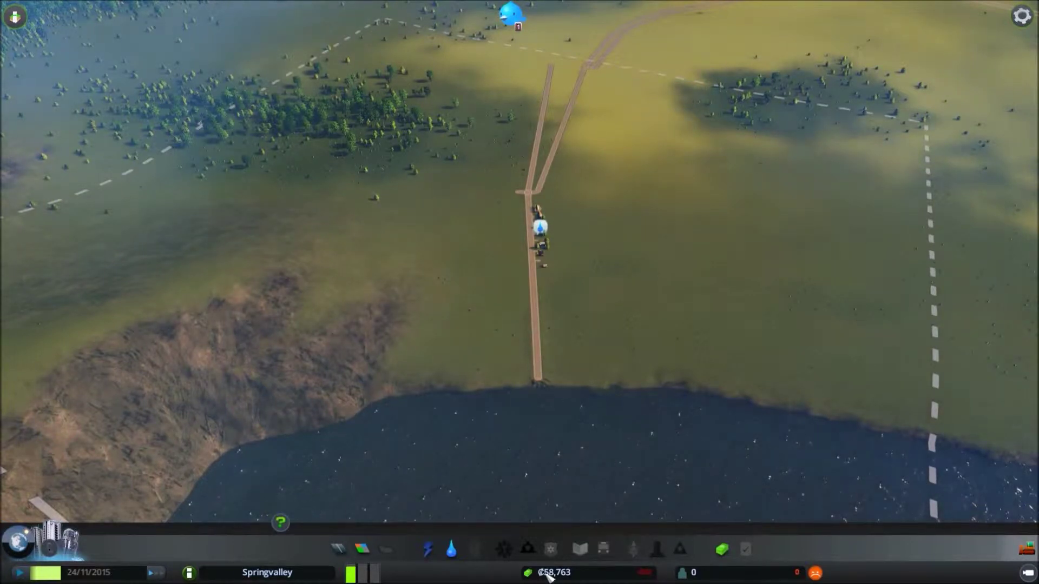
pyautogui.click(452, 551)
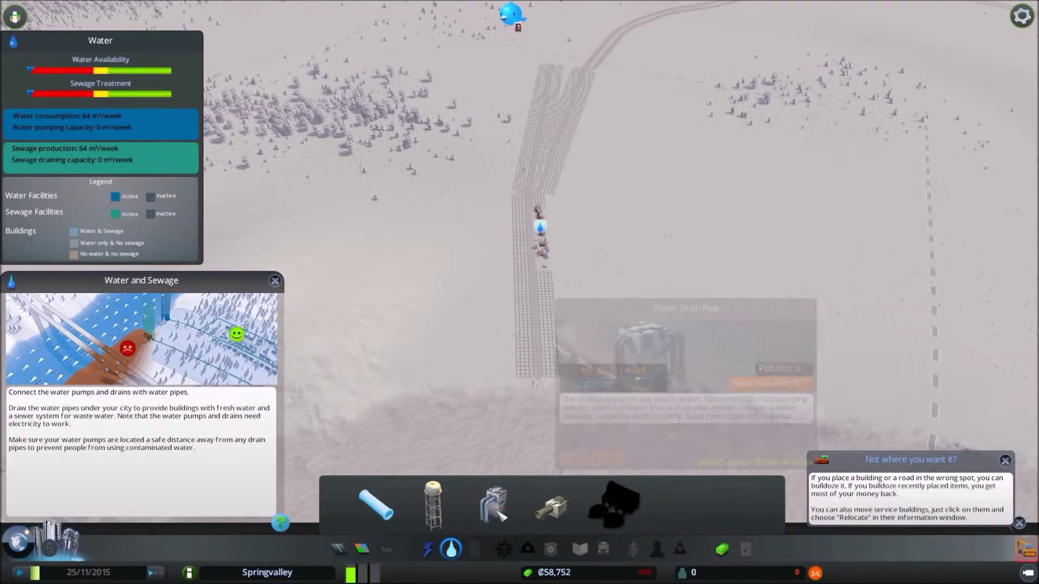
pyautogui.moveTo(433, 504)
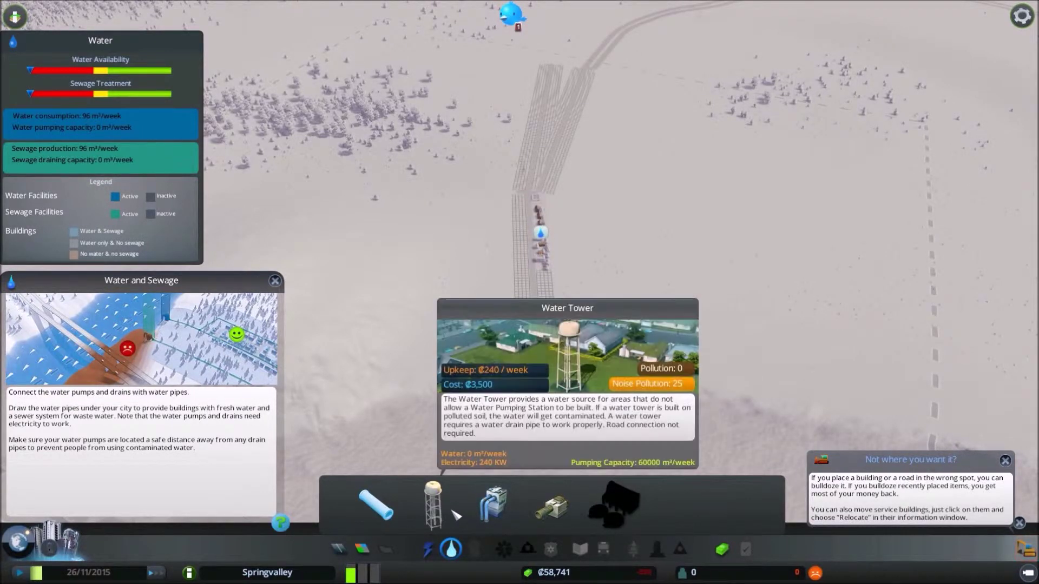
# Step: Place a water tower beside the road and attempt an inland water pumping station
pyautogui.click(434, 503)
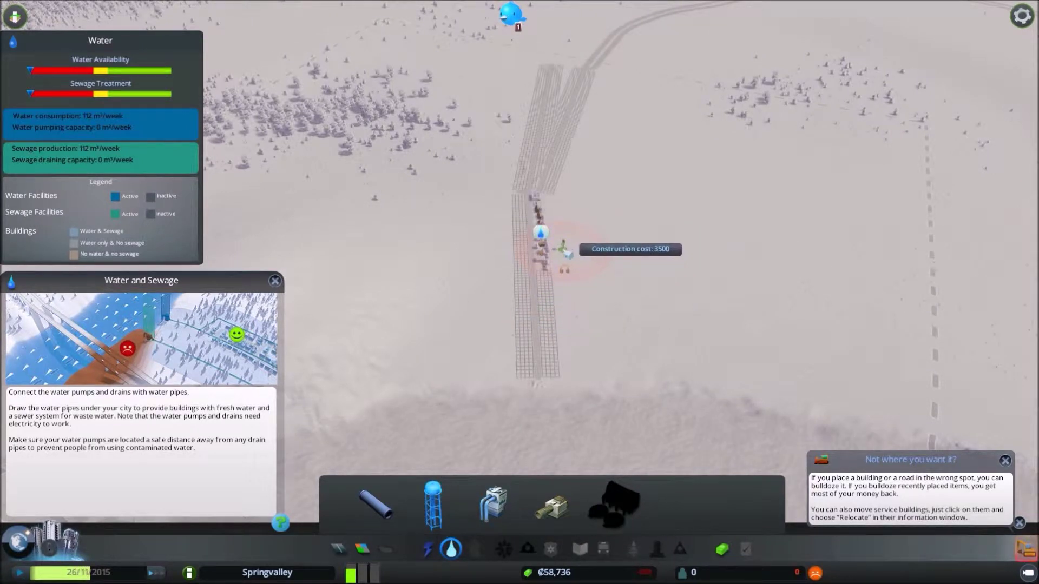
pyautogui.click(576, 258)
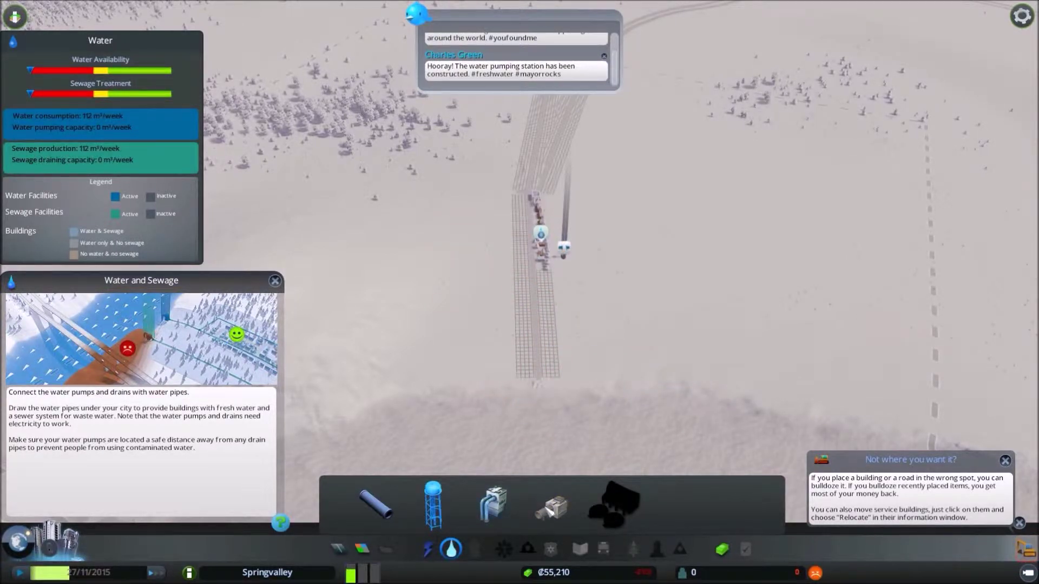
pyautogui.moveTo(494, 505)
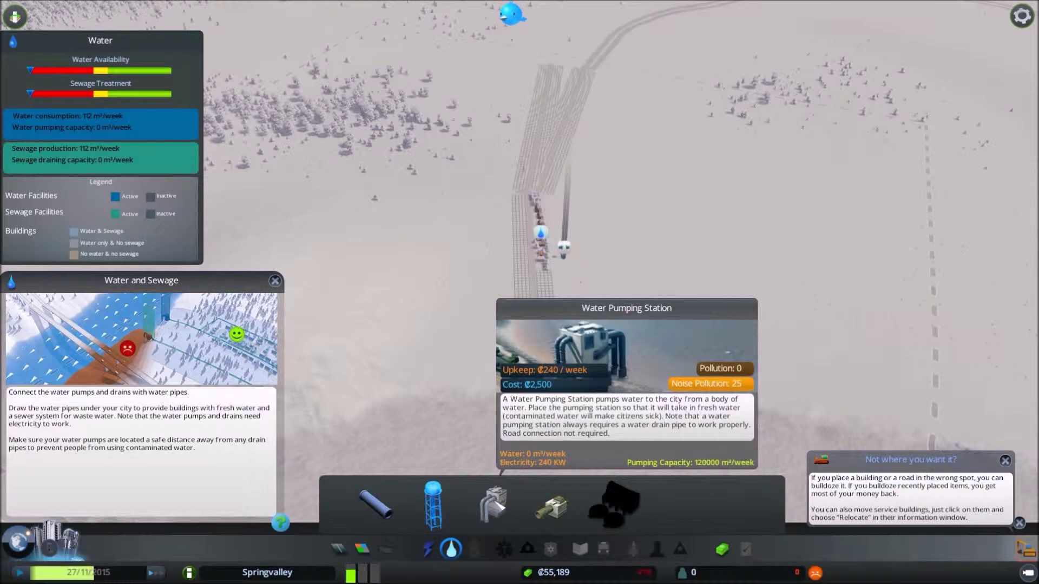
pyautogui.click(493, 505)
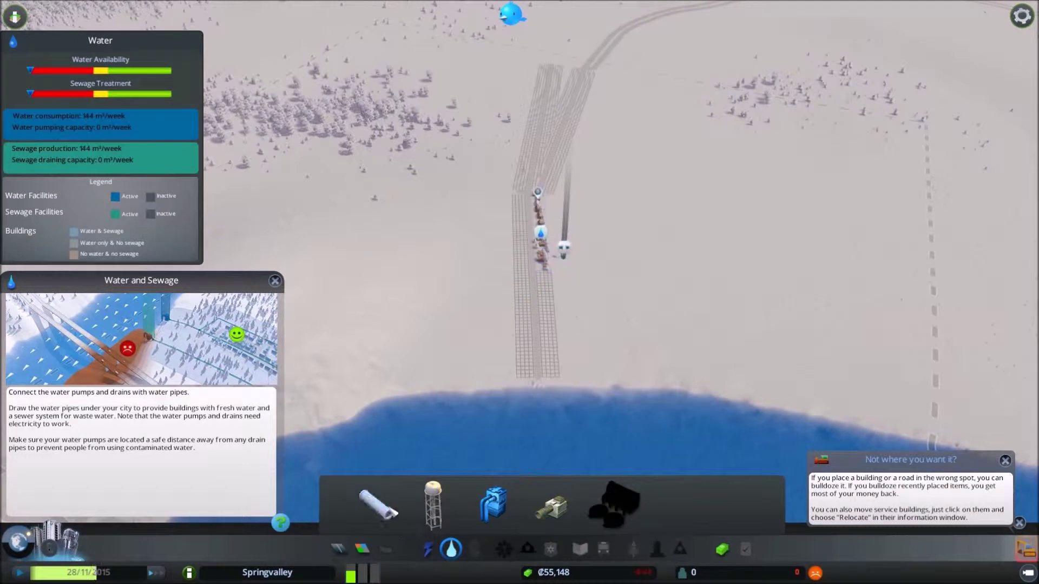
pyautogui.click(376, 505)
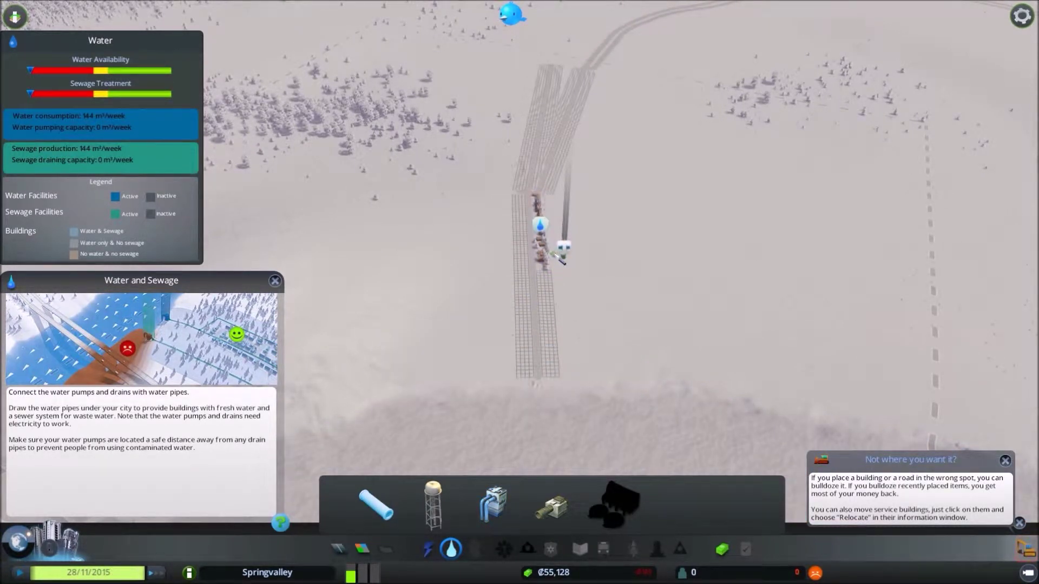
# Step: Lay a water pipe from the water tower along the road to the houses
pyautogui.click(560, 253)
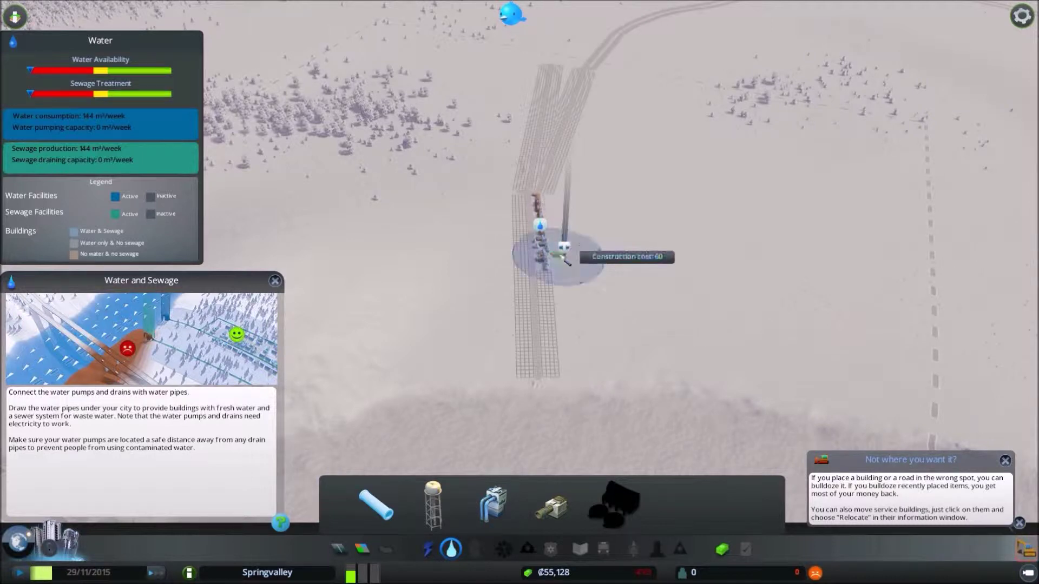
pyautogui.click(568, 261)
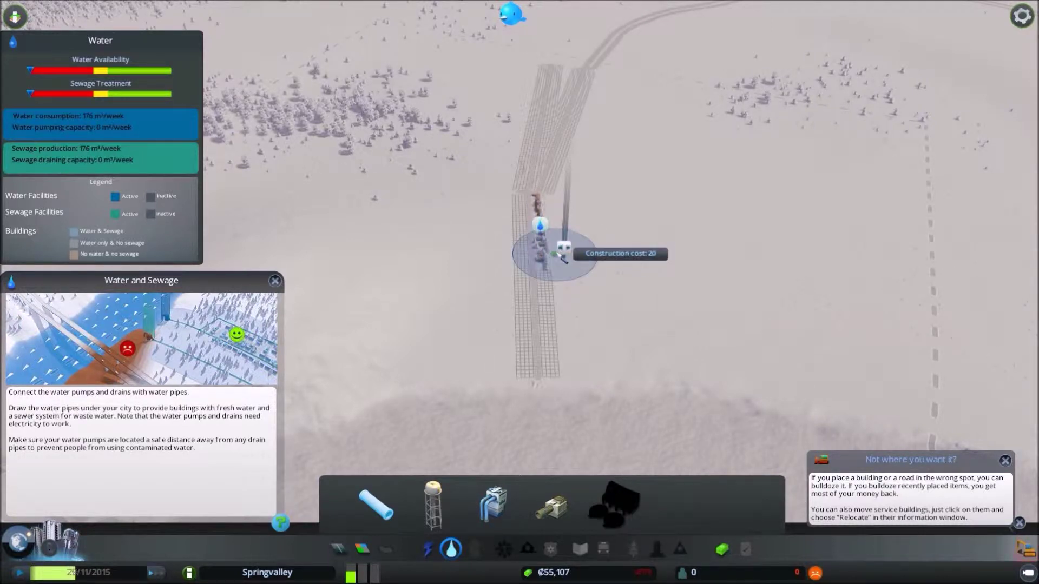
pyautogui.click(560, 256)
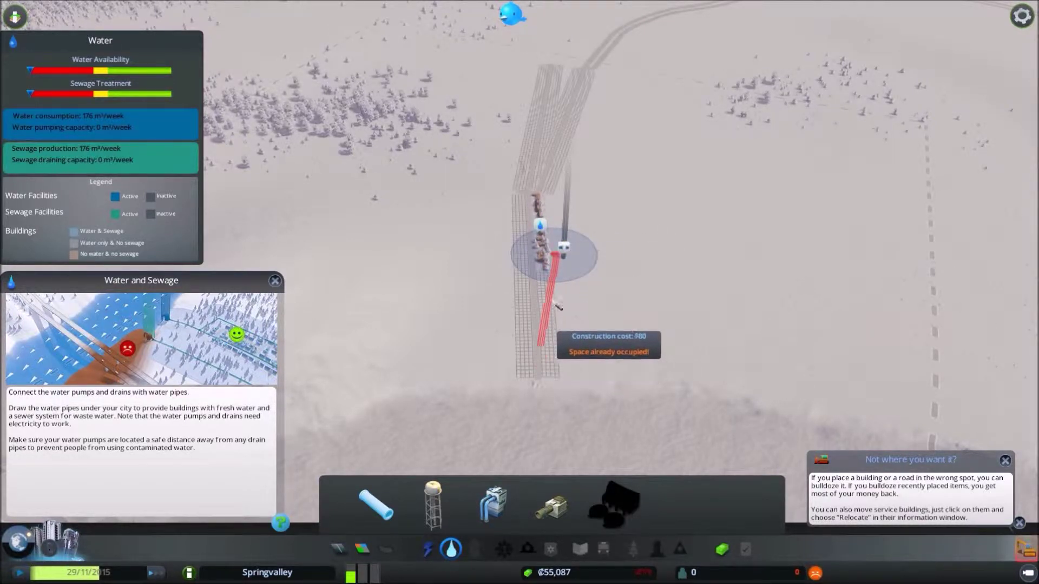
pyautogui.click(543, 358)
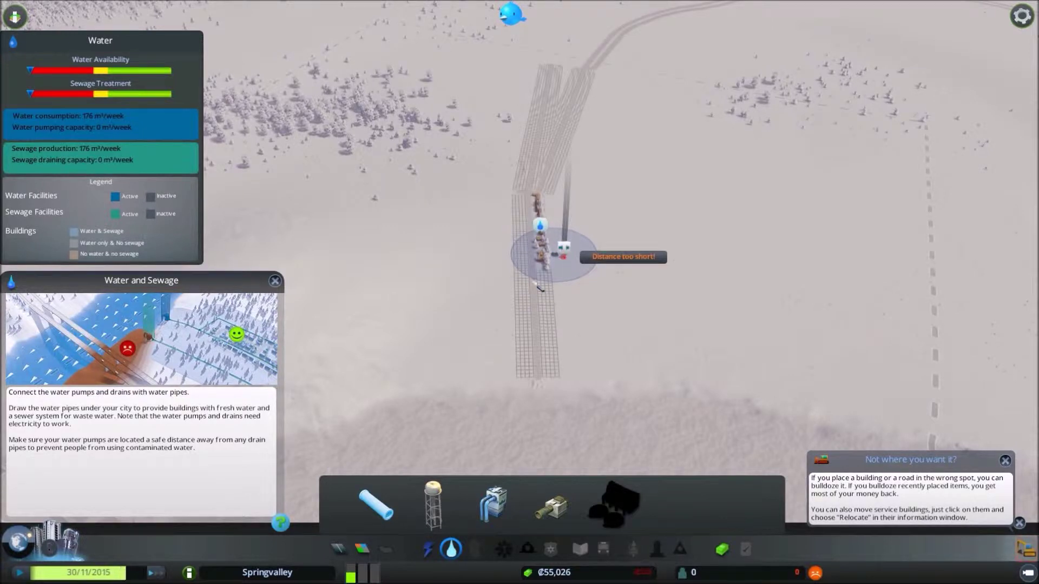
pyautogui.scroll(-3, 539, 285)
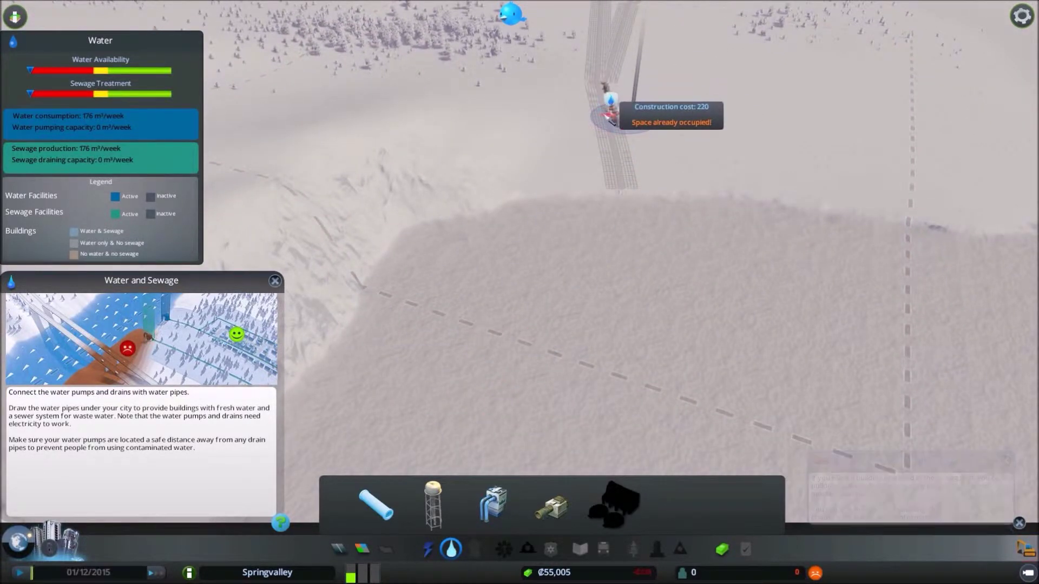
pyautogui.click(610, 114)
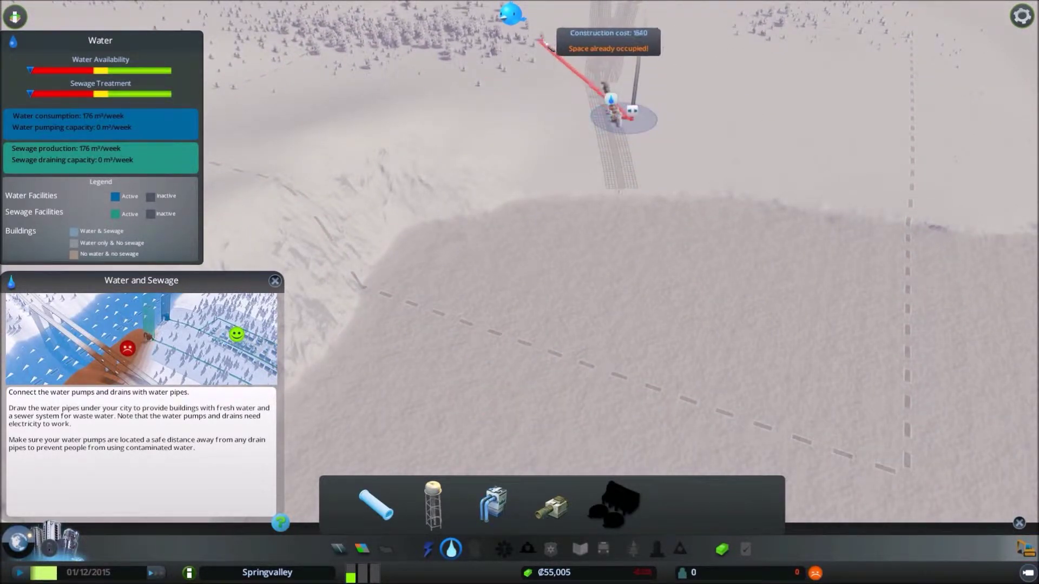
pyautogui.scroll(2, 545, 82)
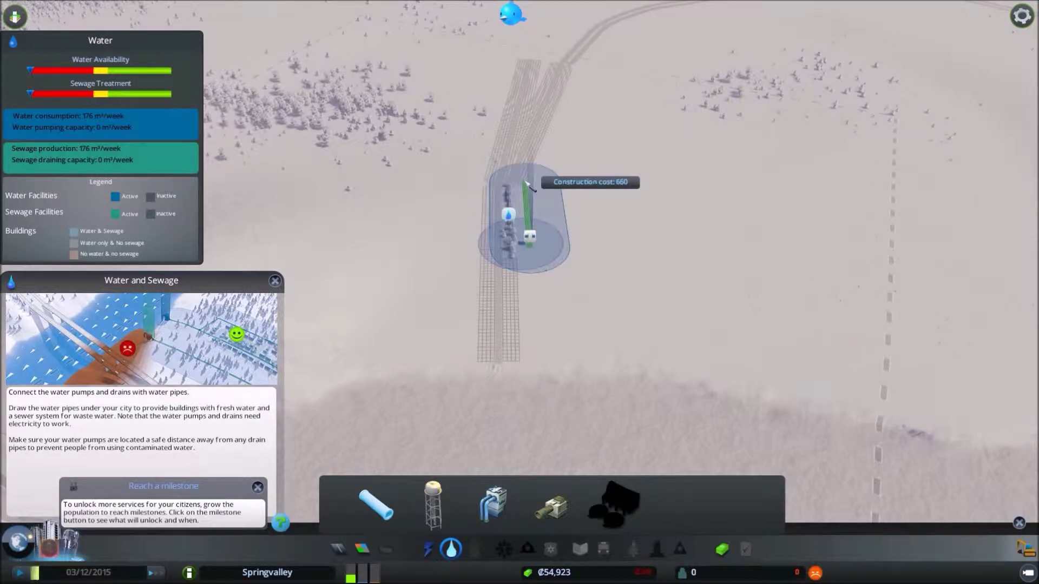
pyautogui.click(527, 185)
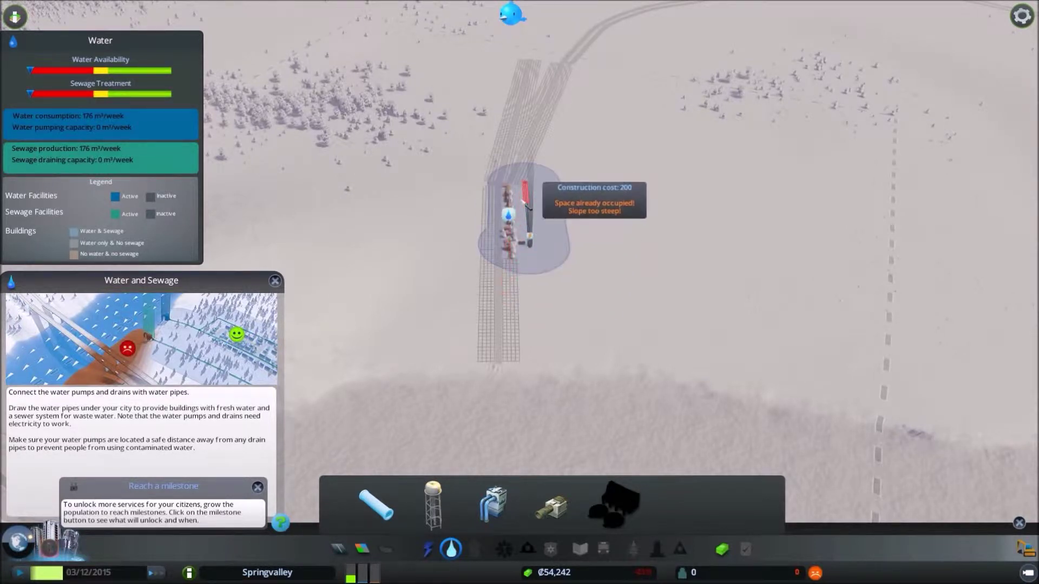
pyautogui.rightClick(529, 189)
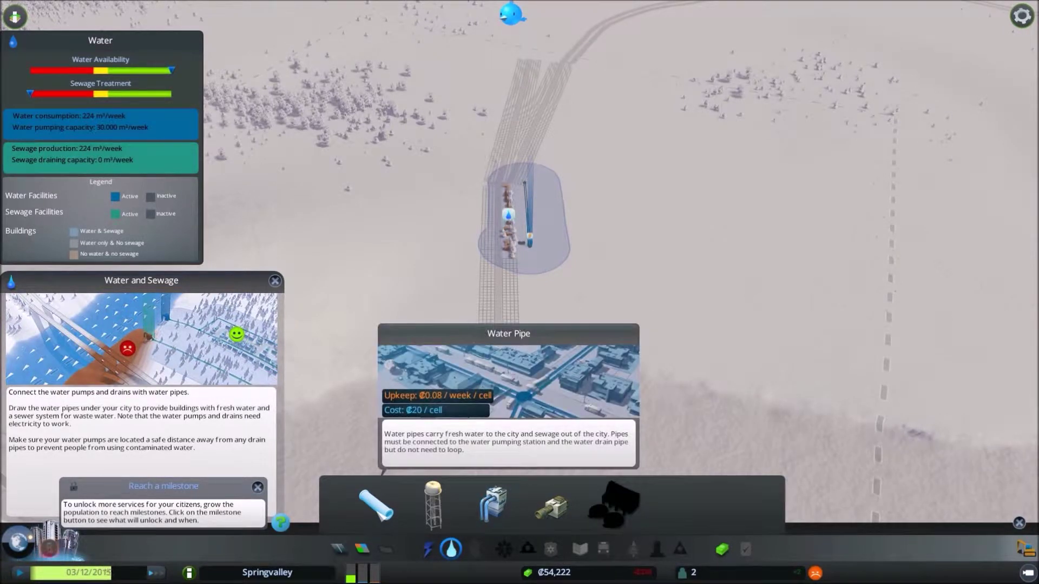
pyautogui.click(429, 549)
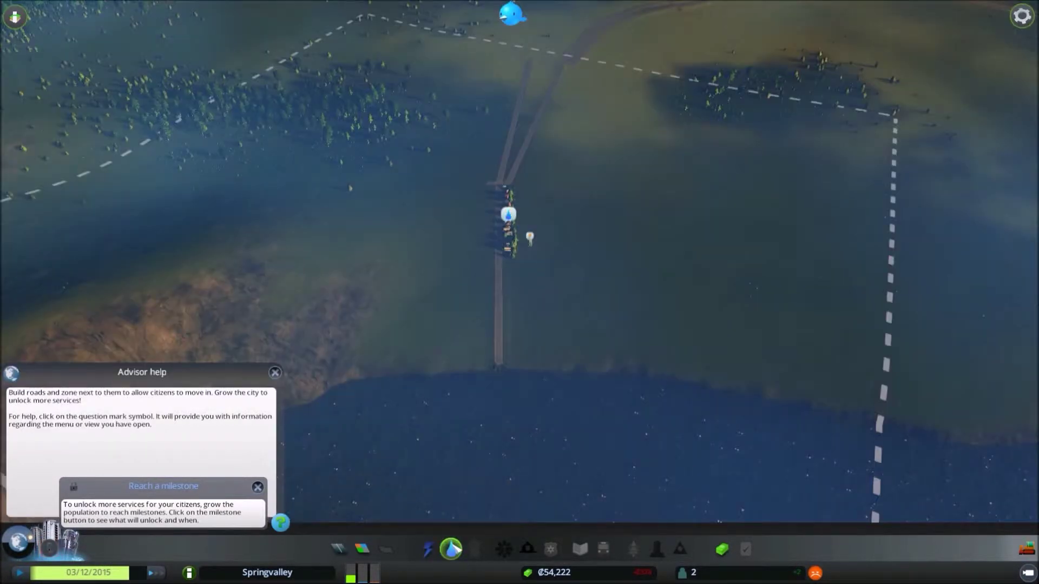
# Step: Place a wind turbine beside the road and try positioning a coal power plant
pyautogui.click(429, 550)
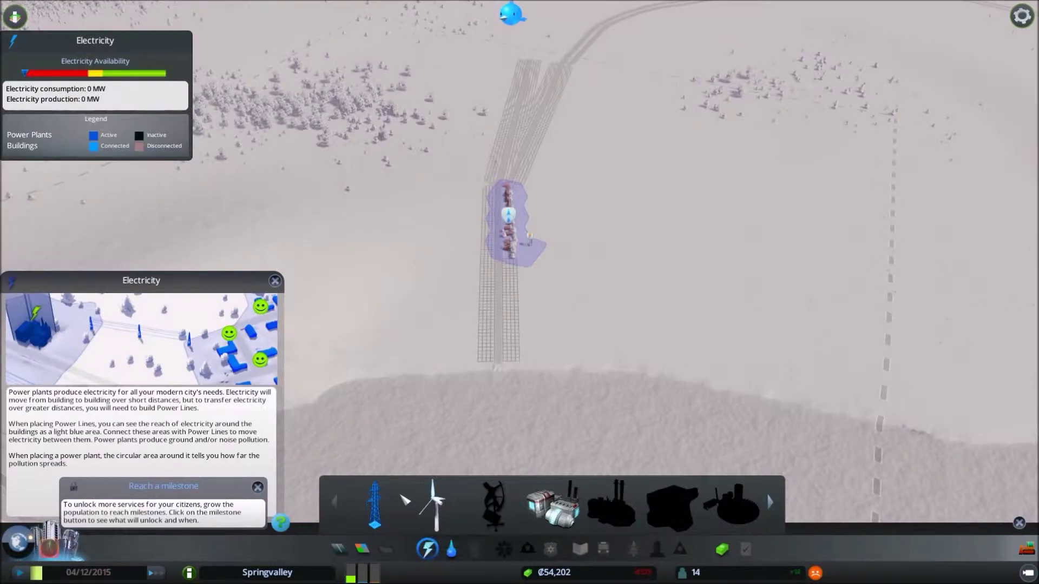
pyautogui.moveTo(431, 504)
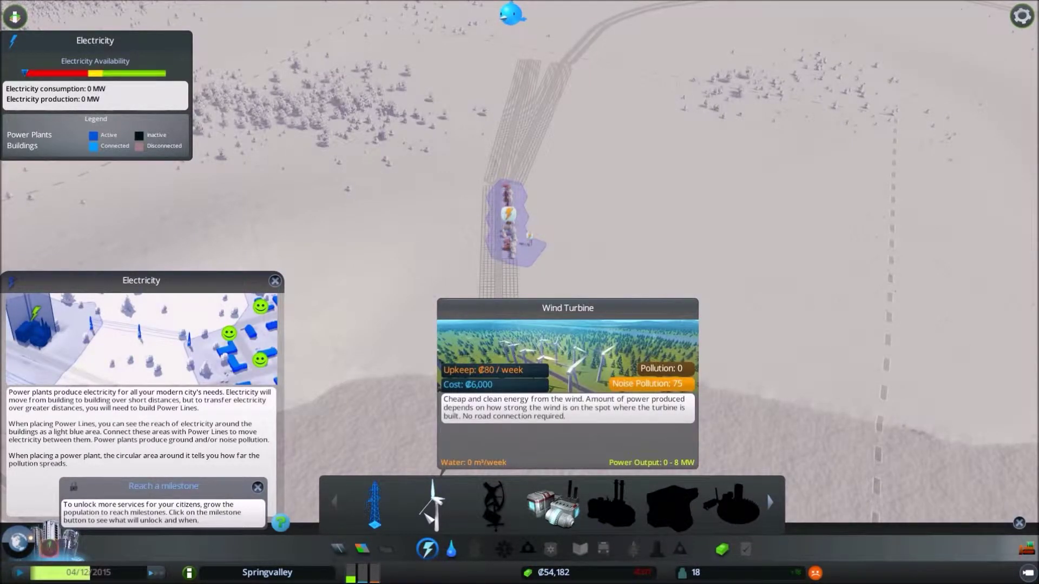
pyautogui.click(434, 505)
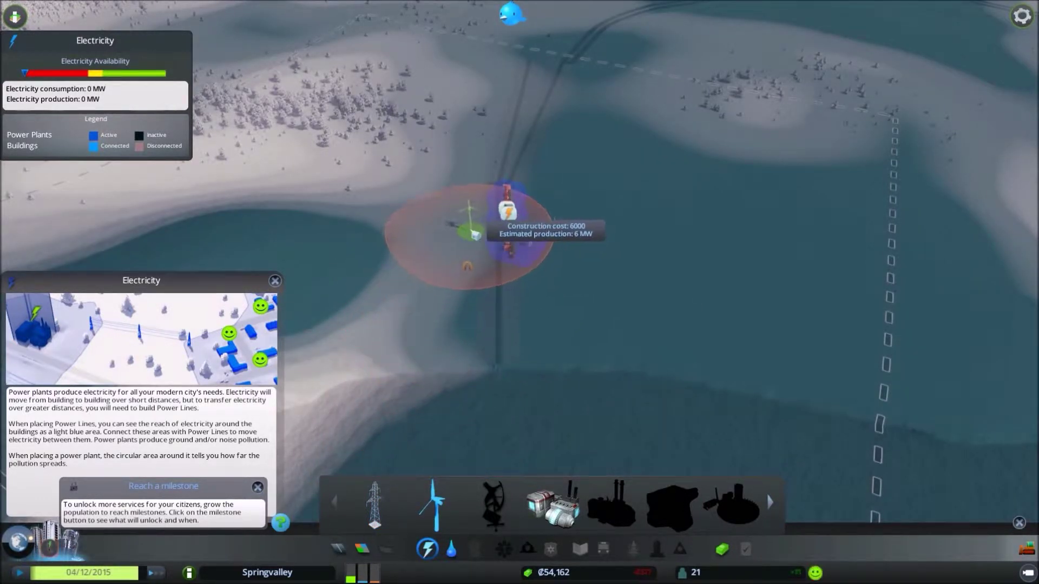
pyautogui.click(479, 232)
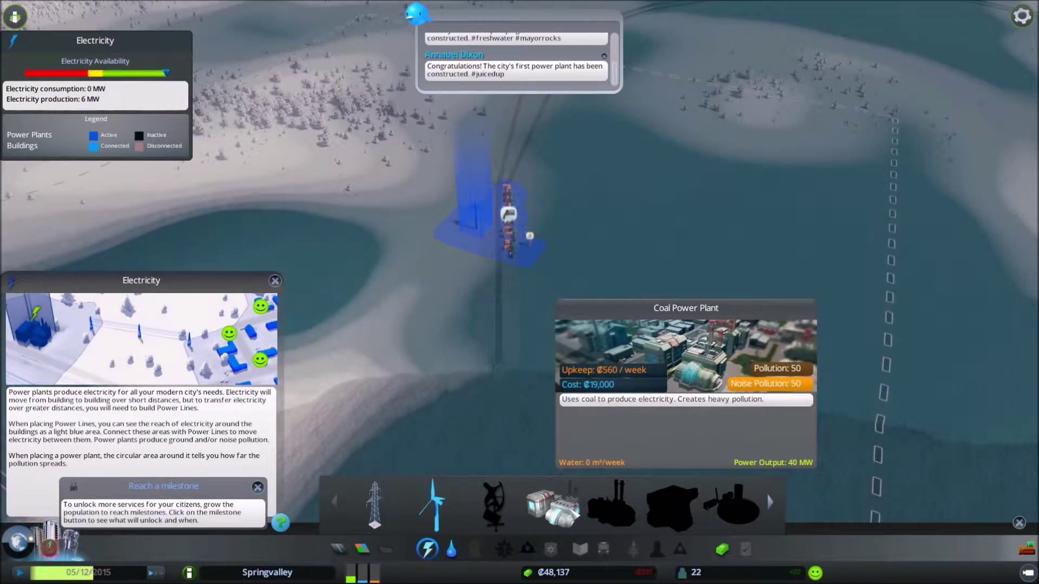
pyautogui.click(554, 507)
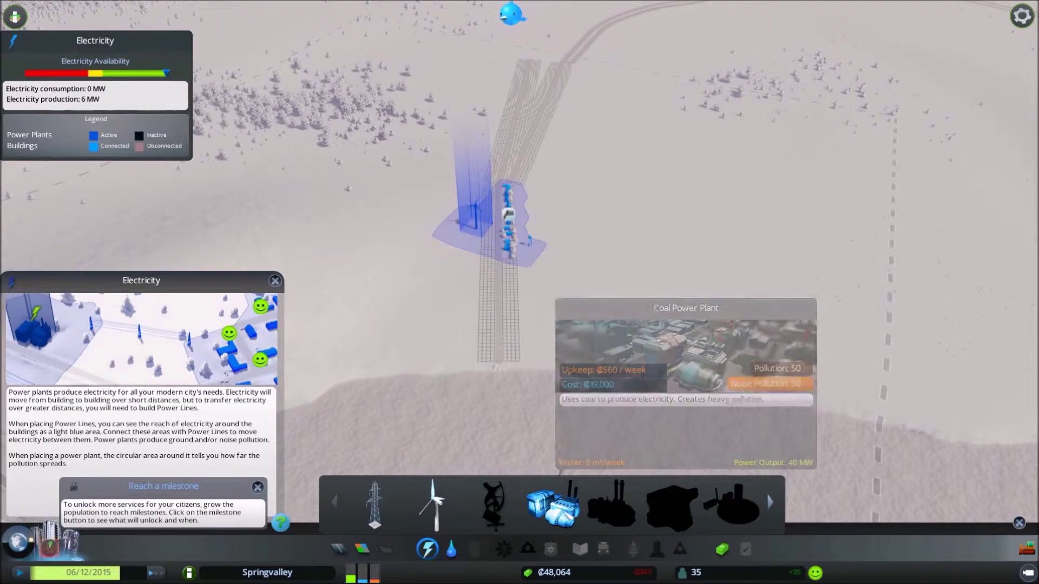
pyautogui.click(554, 507)
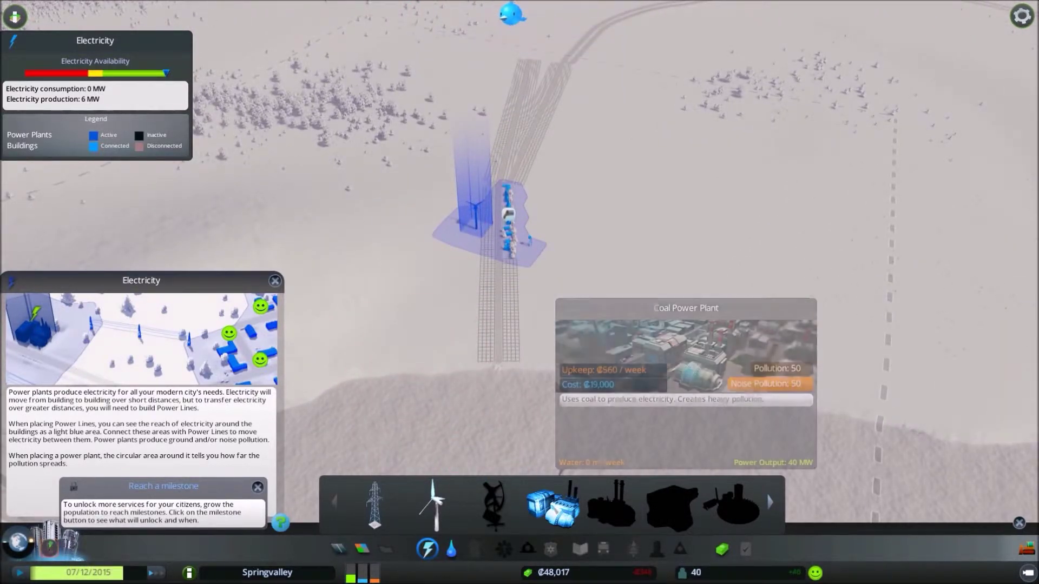
pyautogui.click(510, 213)
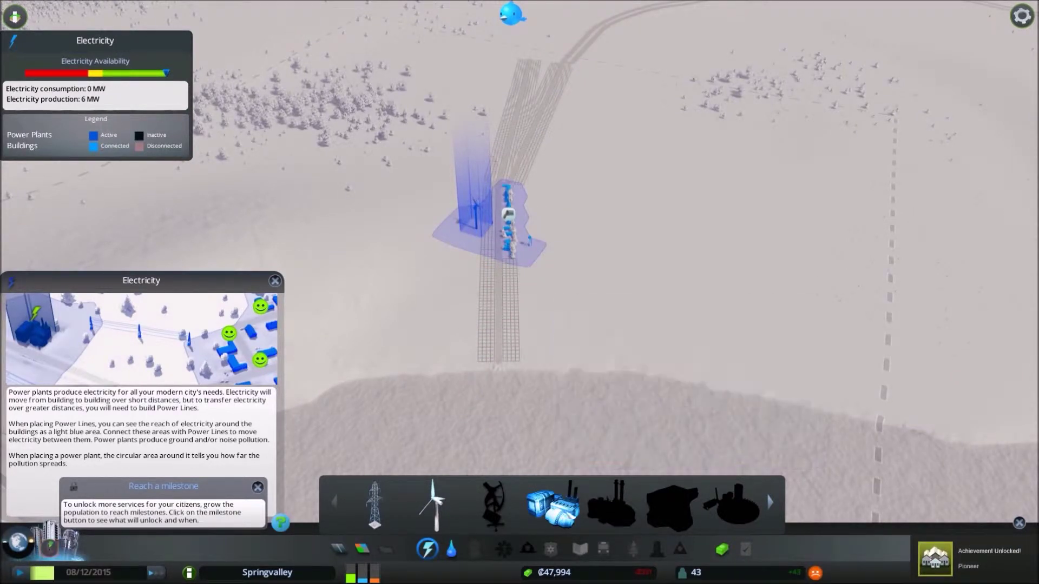
pyautogui.click(430, 550)
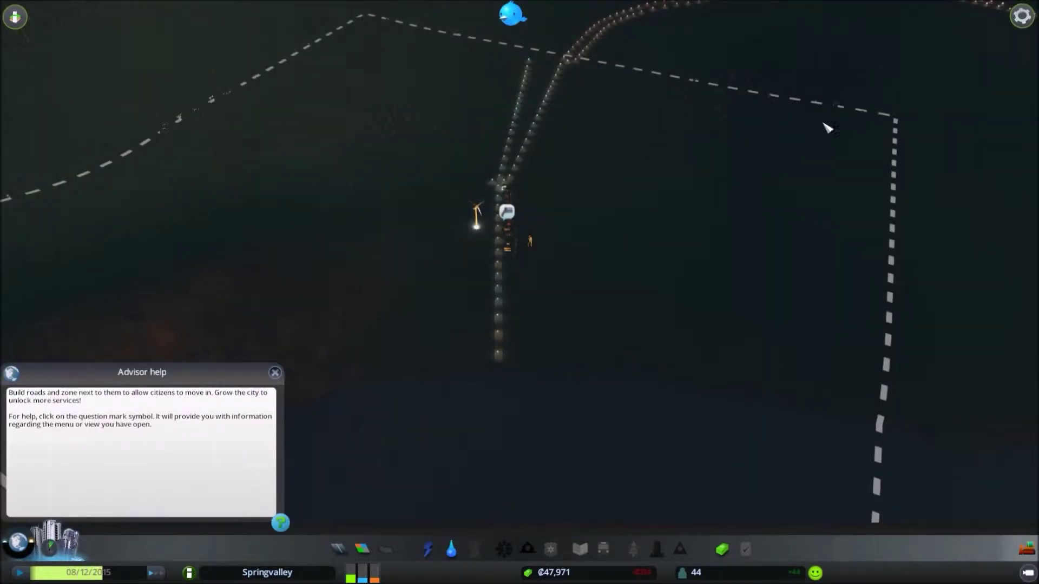
pyautogui.scroll(-2, 730, 227)
pyautogui.scroll(2, 718, 244)
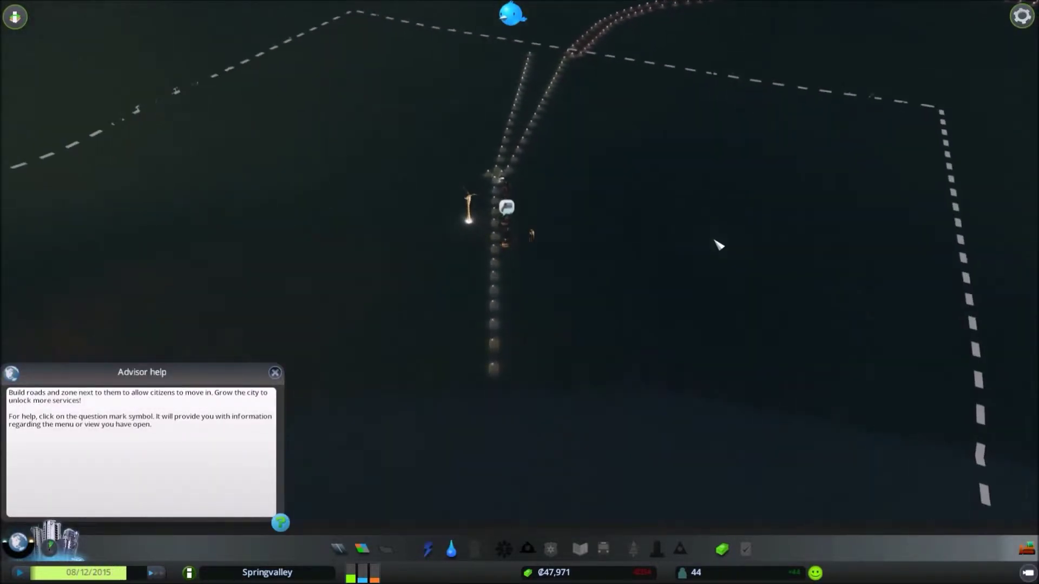
pyautogui.scroll(1, 718, 243)
pyautogui.scroll(1, 718, 243)
pyautogui.scroll(1, 718, 244)
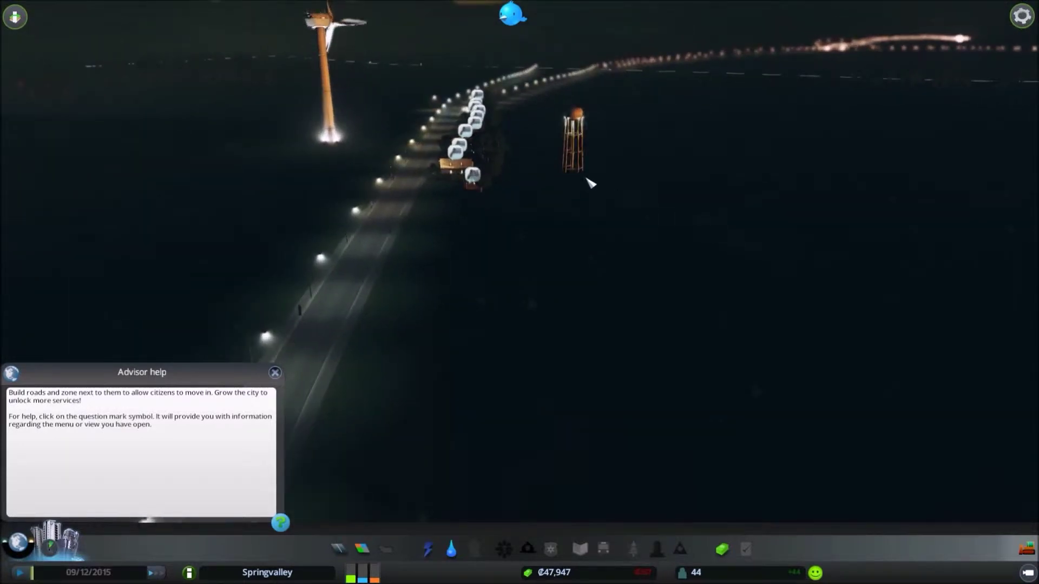
pyautogui.scroll(1, 590, 183)
pyautogui.scroll(1, 585, 182)
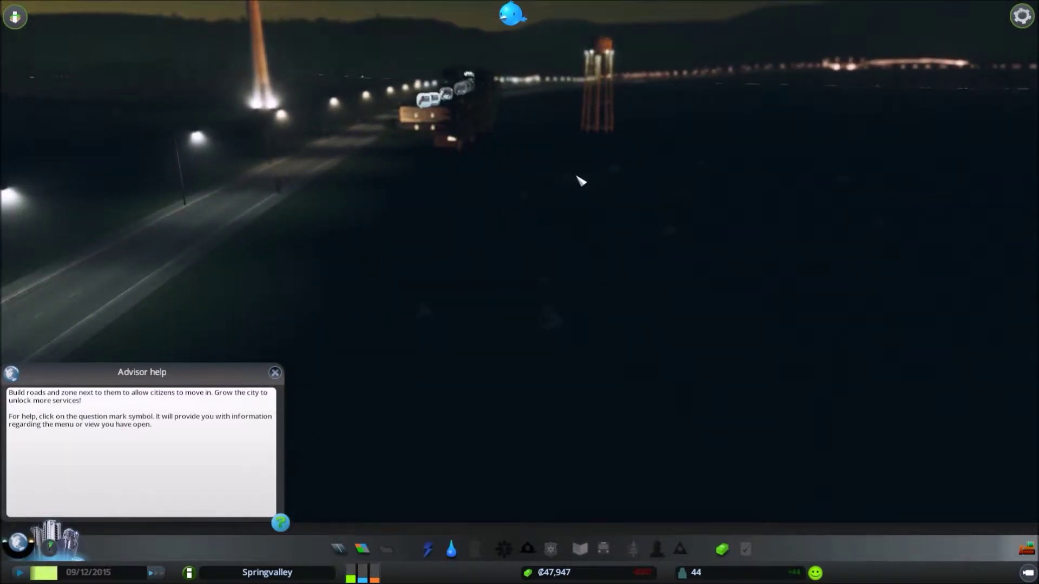
pyautogui.scroll(1, 580, 181)
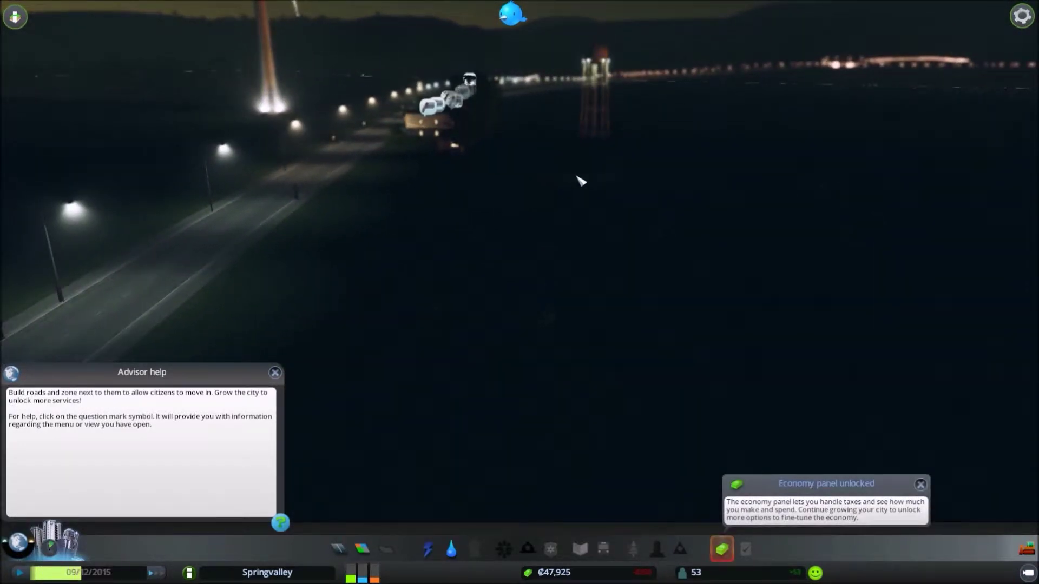
pyautogui.scroll(-1, 580, 180)
pyautogui.scroll(-1, 580, 180)
pyautogui.scroll(-1, 617, 259)
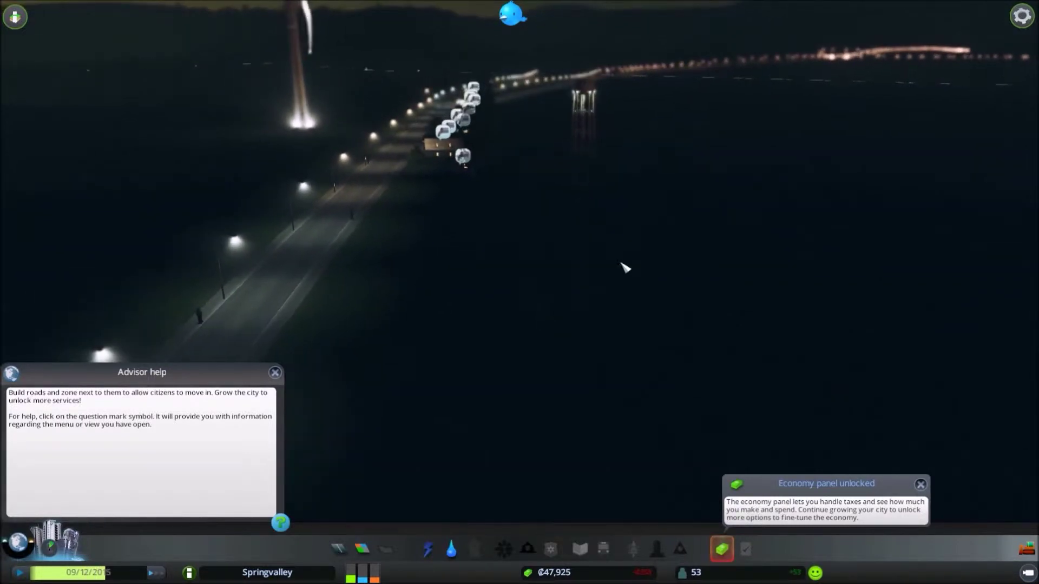
# Step: Review the Economy Budget tab's electricity and water expenses, then close it
pyautogui.click(722, 551)
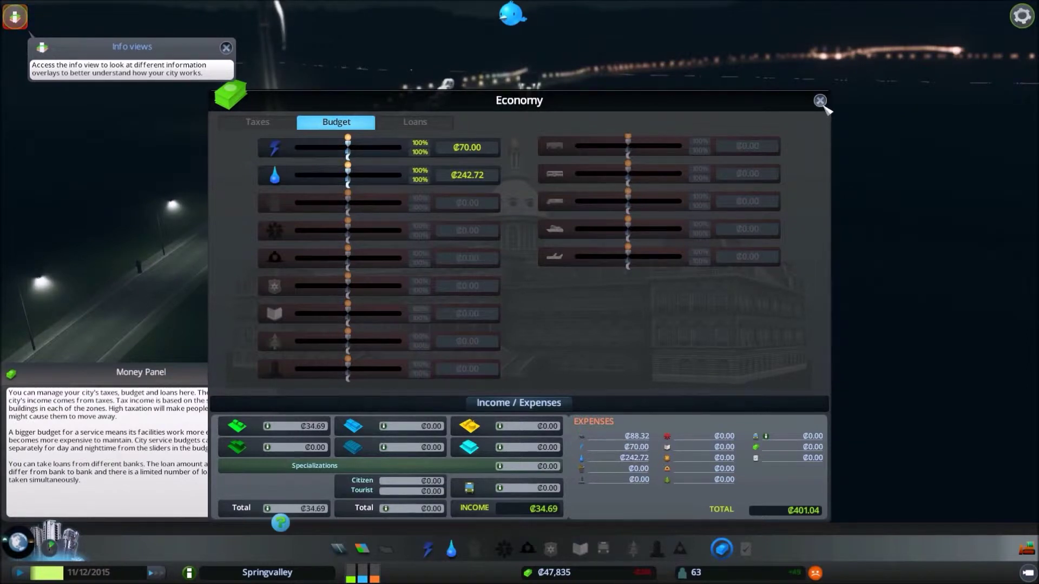
pyautogui.click(820, 101)
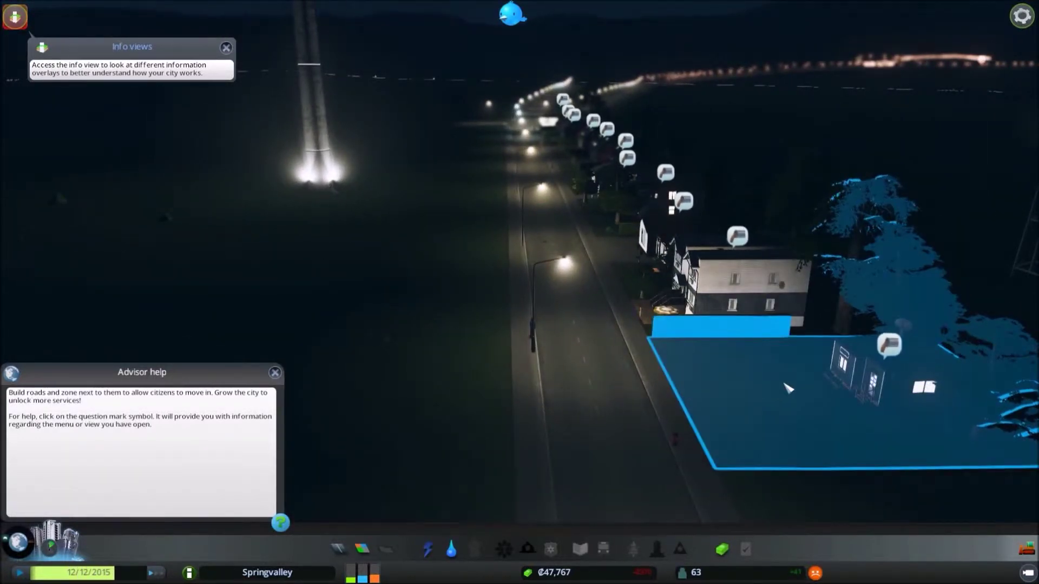
# Step: Inspect the Sunnyside Residence's sewage problem and bring up the Water & Sewage overview
pyautogui.click(786, 387)
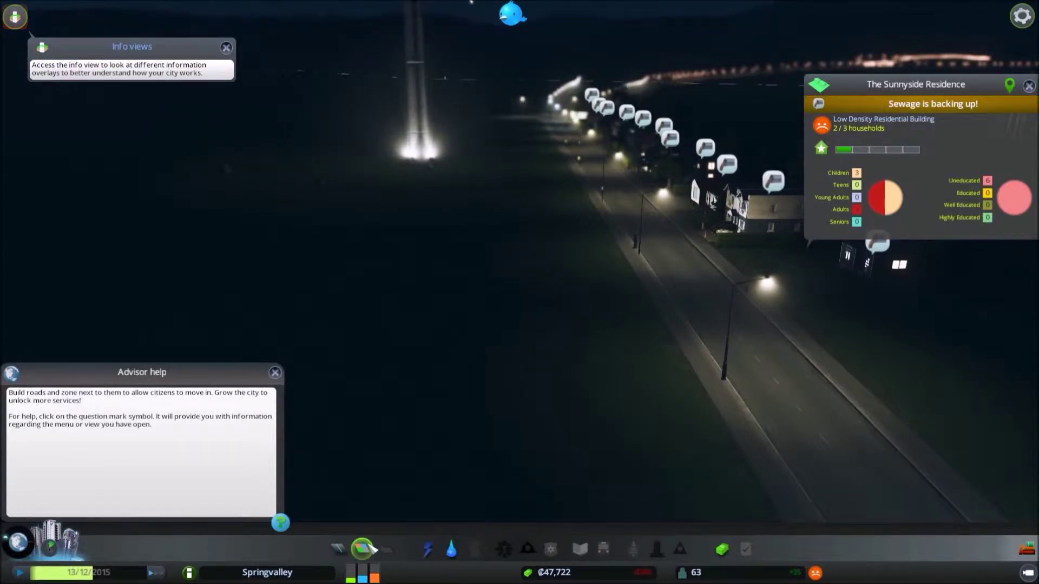
pyautogui.click(451, 549)
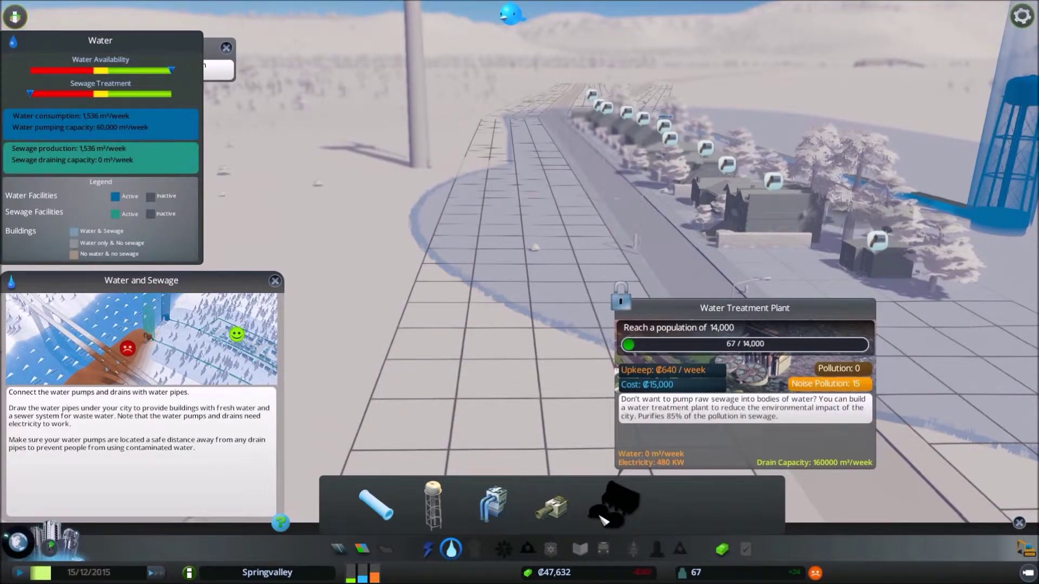
# Step: Pick Water Drain Pipe, then cancel it and close the water overview while panning along the road
pyautogui.click(554, 510)
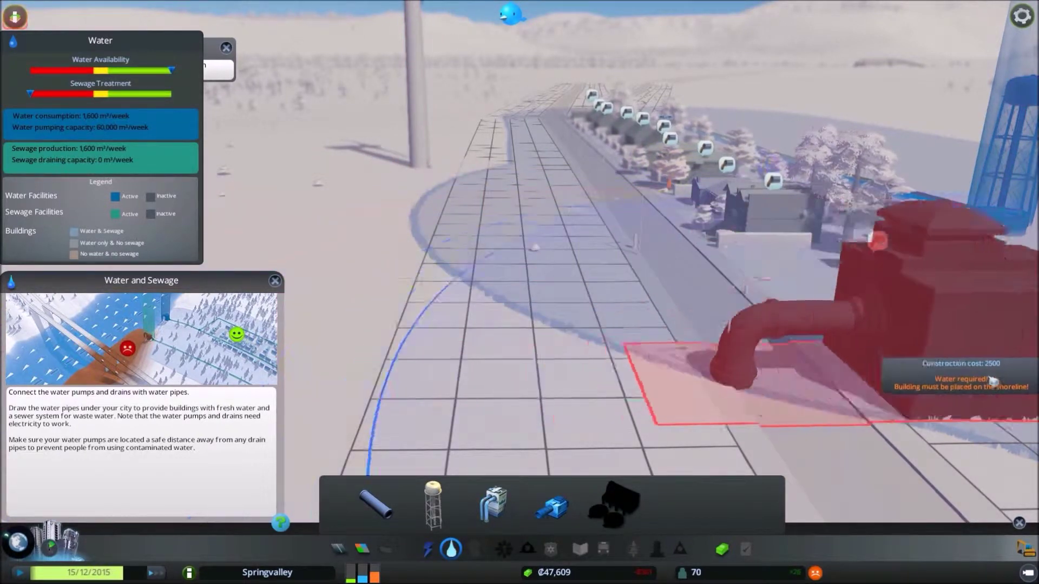
pyautogui.press('a')
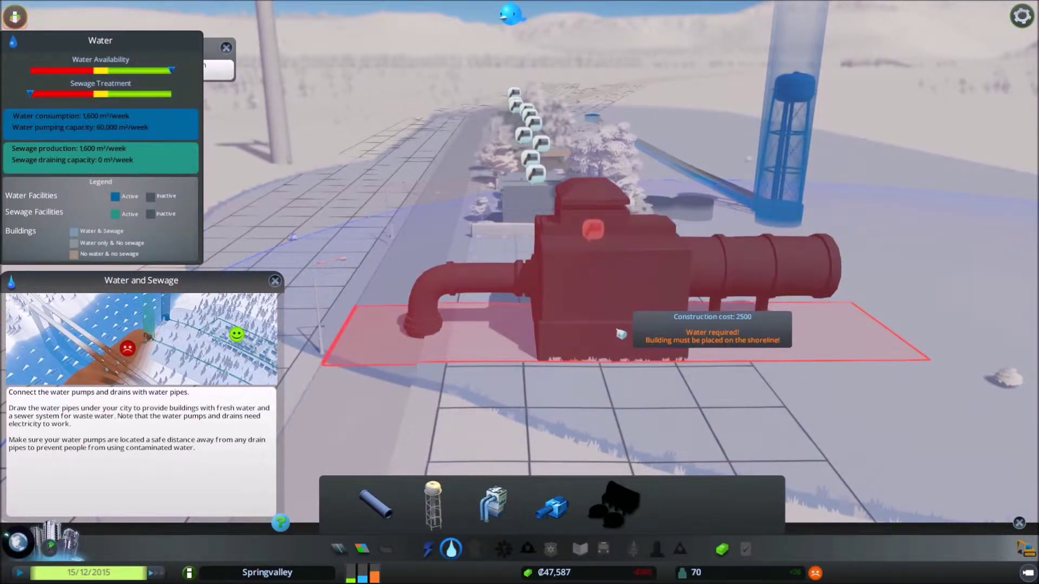
pyautogui.press('Escape')
pyautogui.press('Escape')
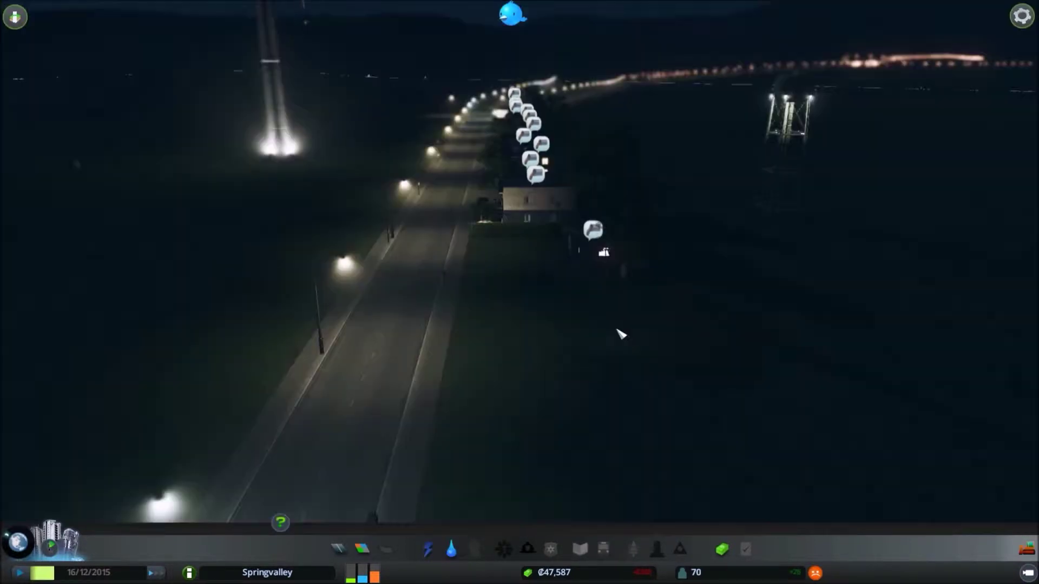
pyautogui.press('d')
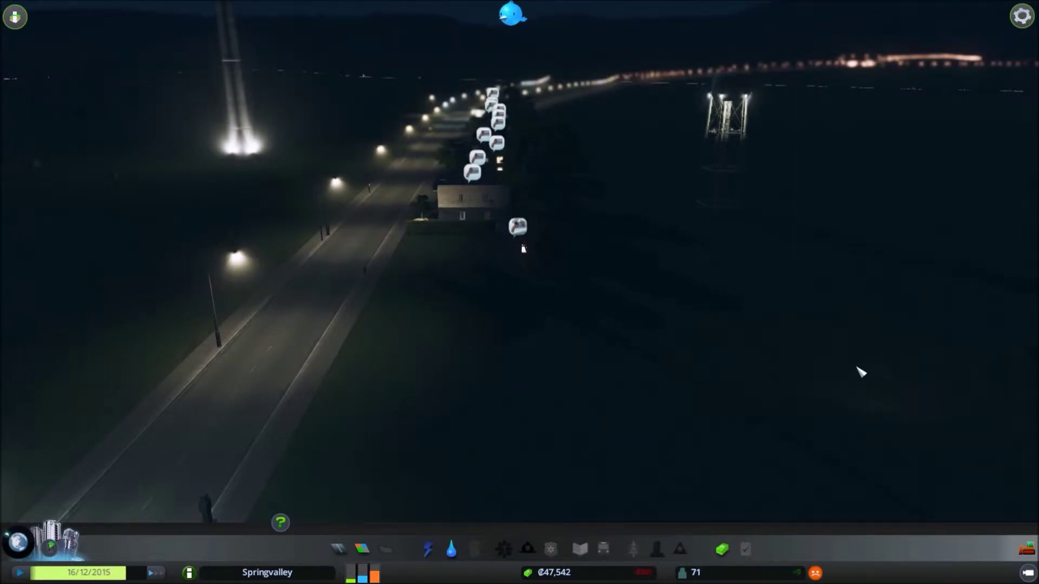
pyautogui.press('a')
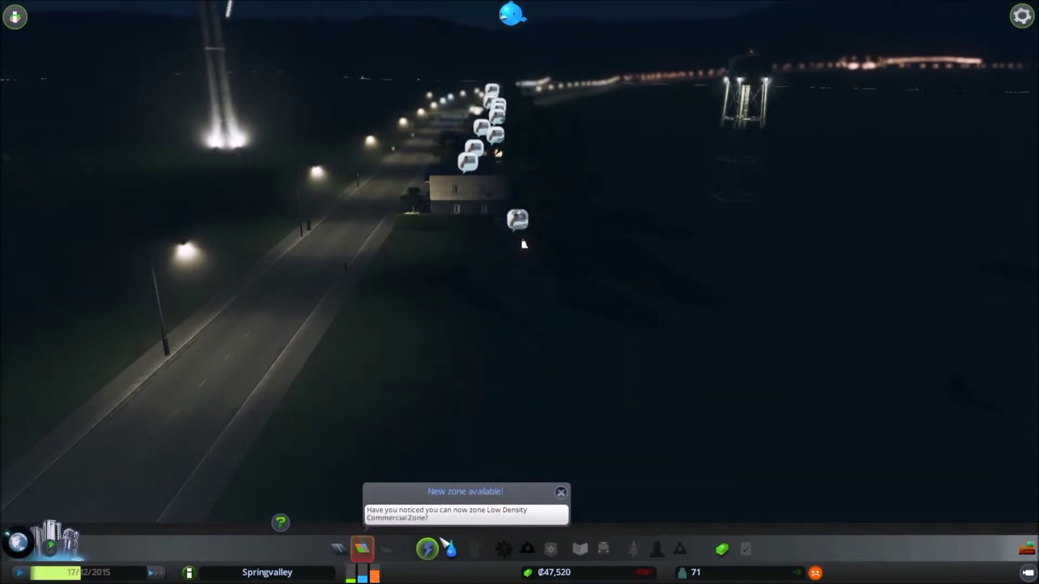
pyautogui.click(451, 549)
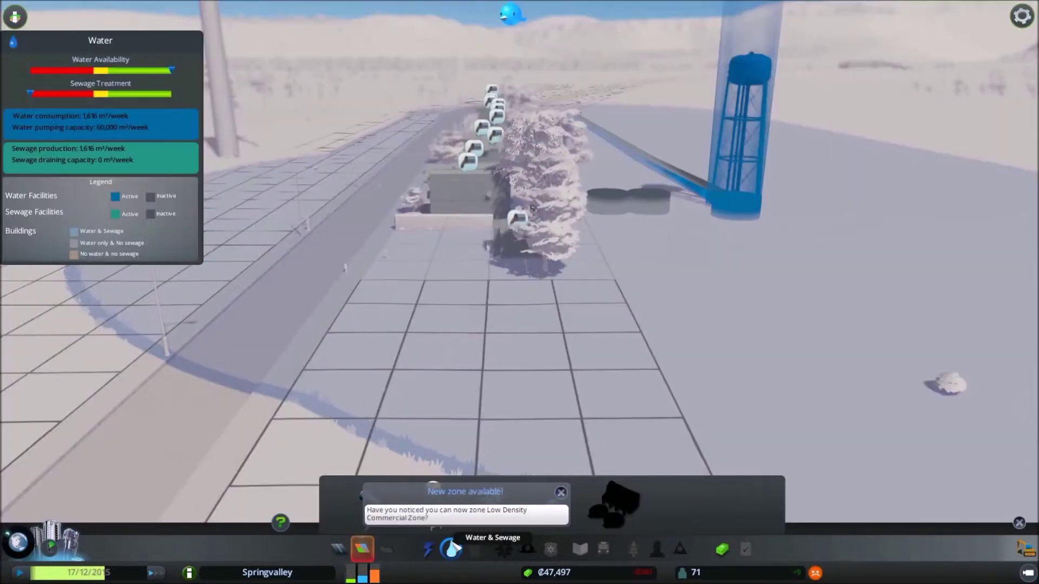
pyautogui.click(458, 504)
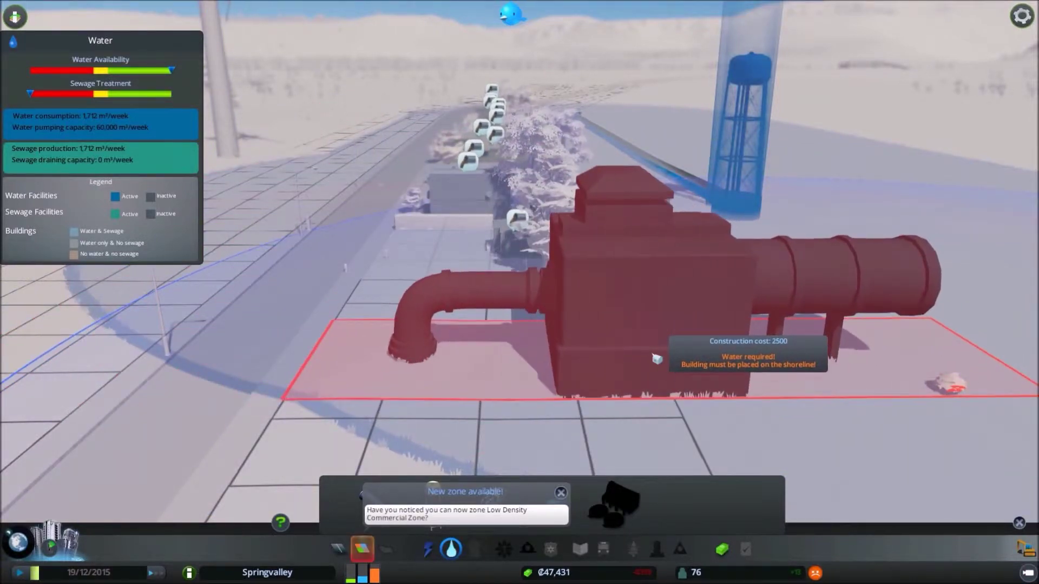
pyautogui.press('d')
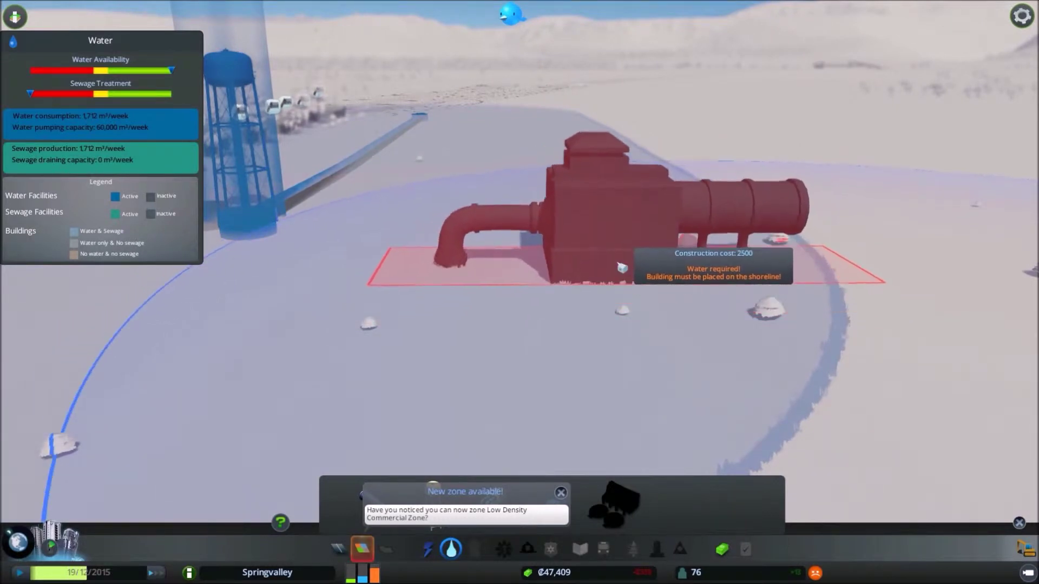
pyautogui.press('a')
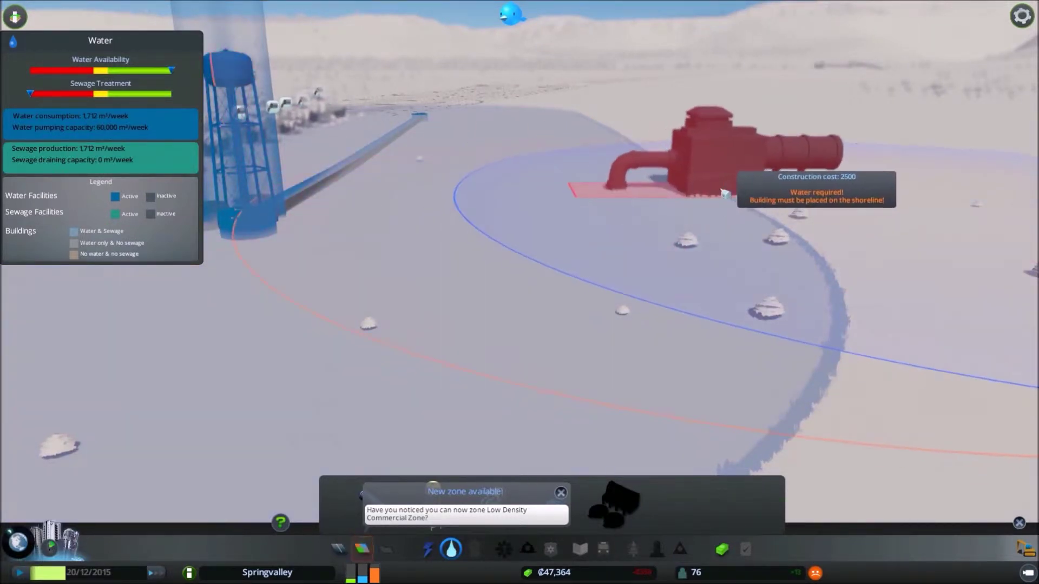
pyautogui.press('q')
pyautogui.press('q')
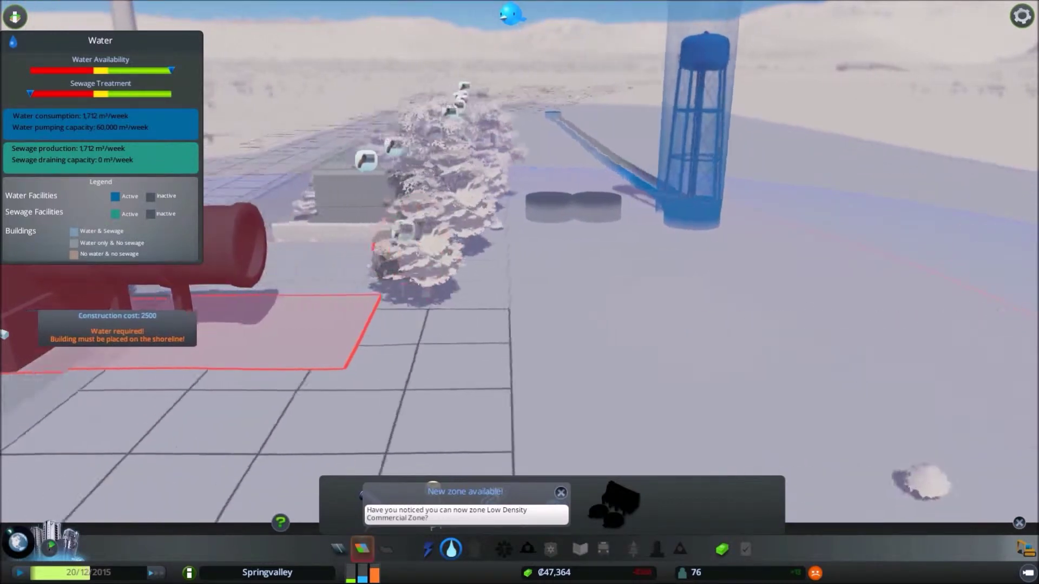
# Step: Close the water coverage view, pan across town toward the lakeshore, and reopen Water & Sewage
pyautogui.click(450, 548)
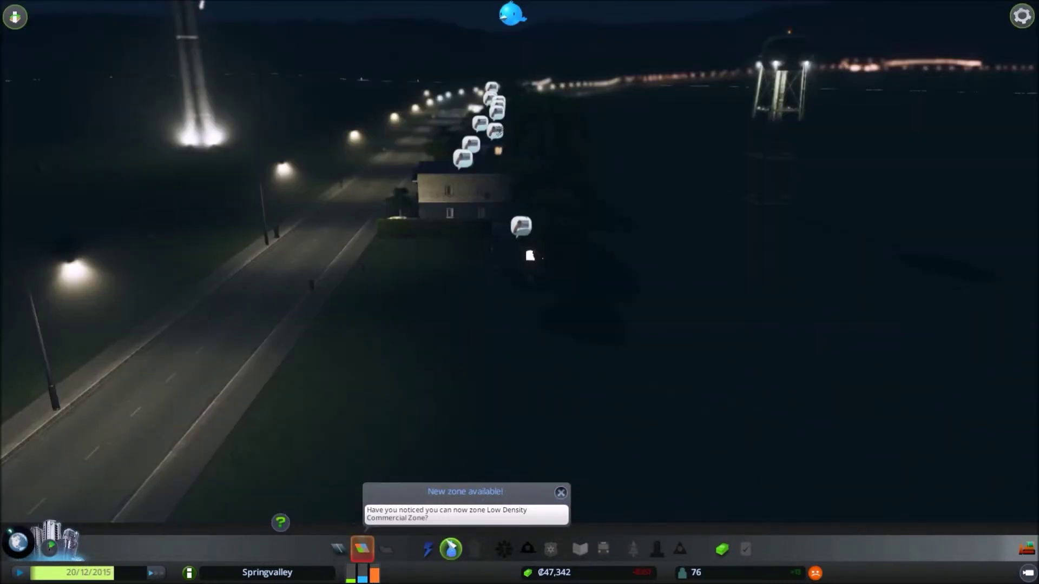
pyautogui.press('a')
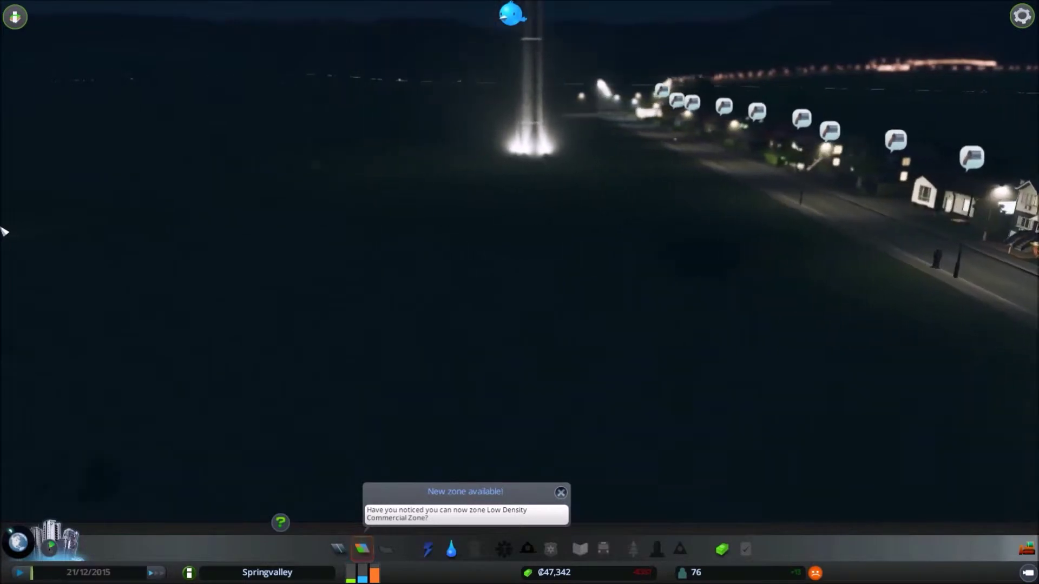
pyautogui.press('a')
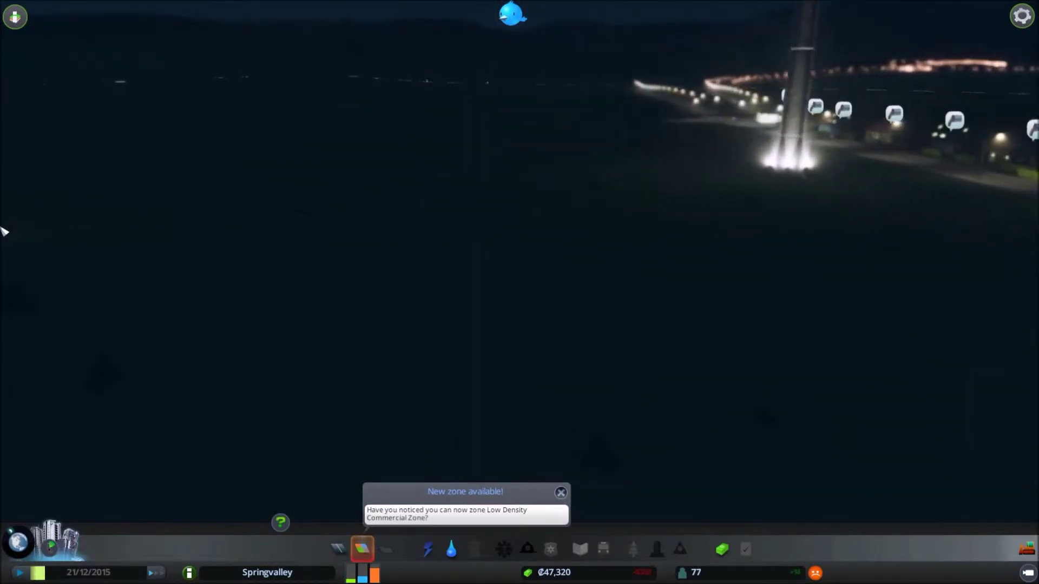
pyautogui.press('d')
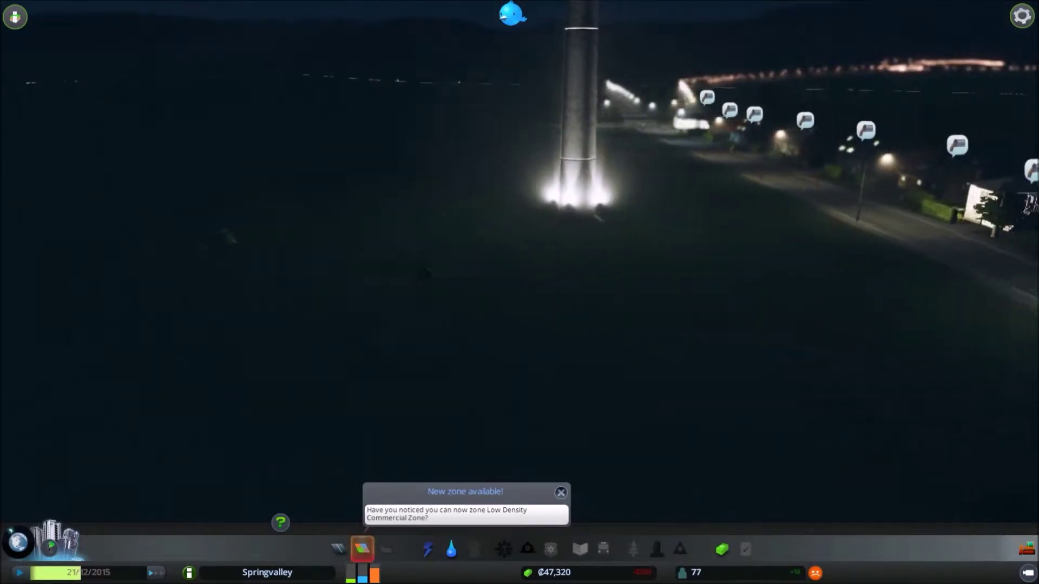
pyautogui.press('d')
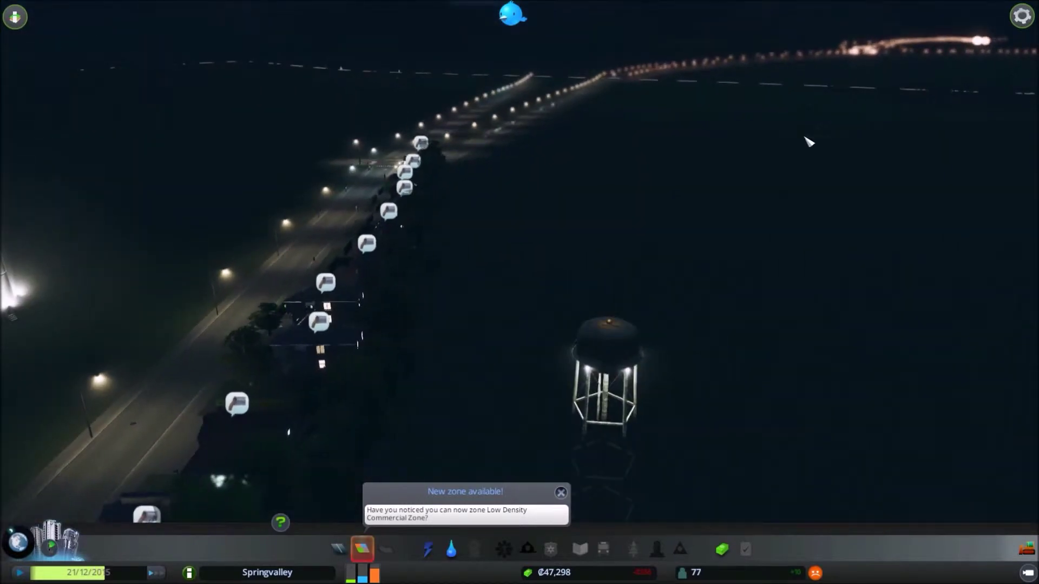
pyautogui.scroll(-6, 808, 143)
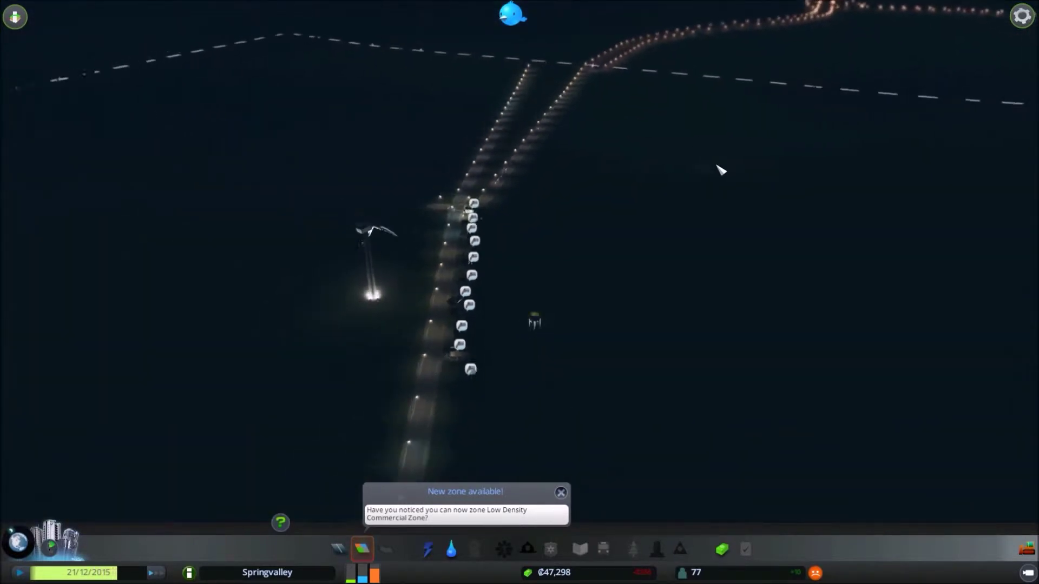
pyautogui.scroll(1, 719, 170)
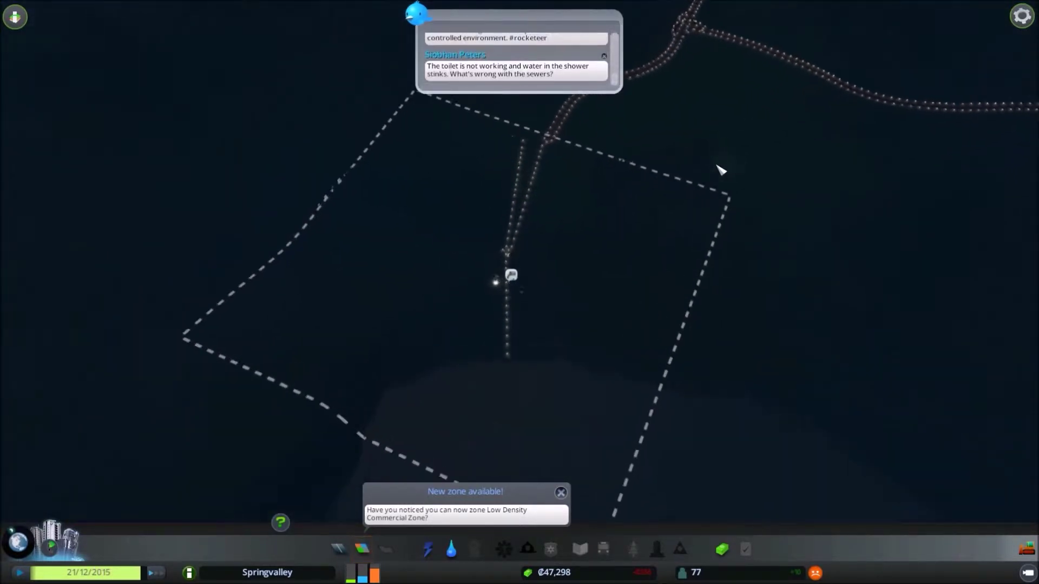
pyautogui.scroll(3, 719, 170)
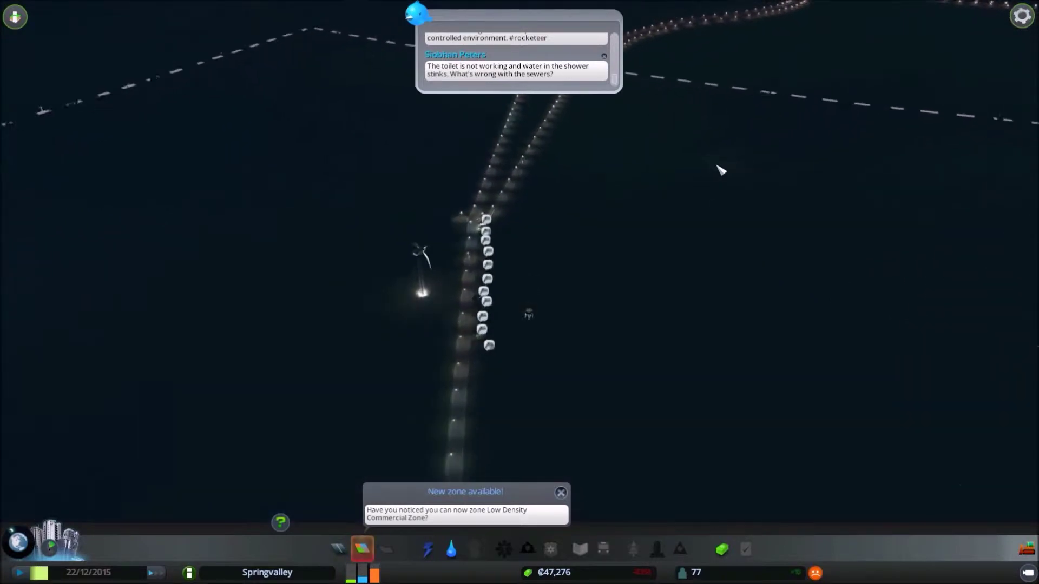
pyautogui.scroll(3, 568, 162)
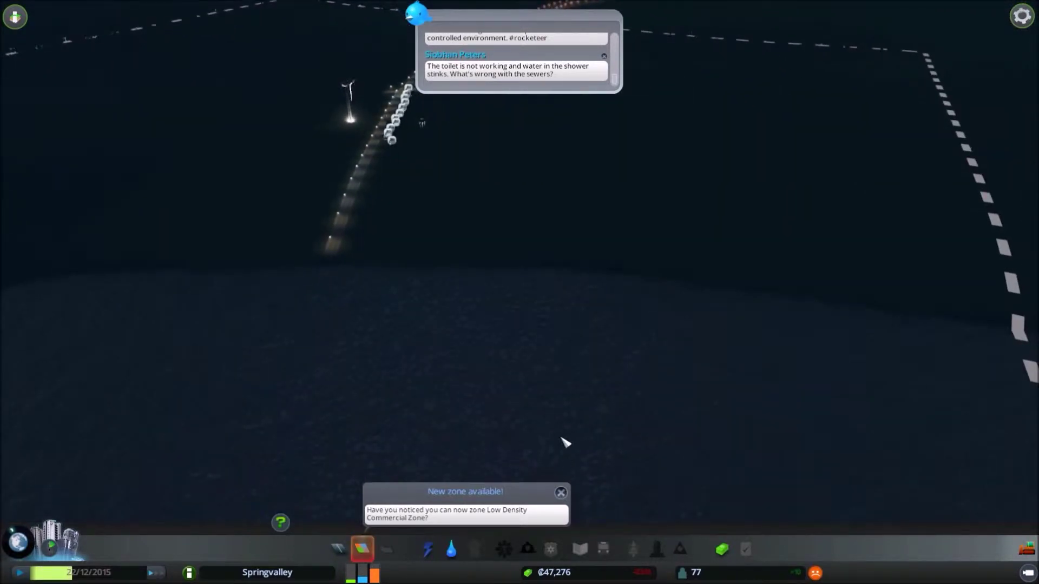
pyautogui.click(451, 550)
# Step: Dismiss the zone notifications and place a Water Pumping Station on the lakeshore below town
pyautogui.click(374, 503)
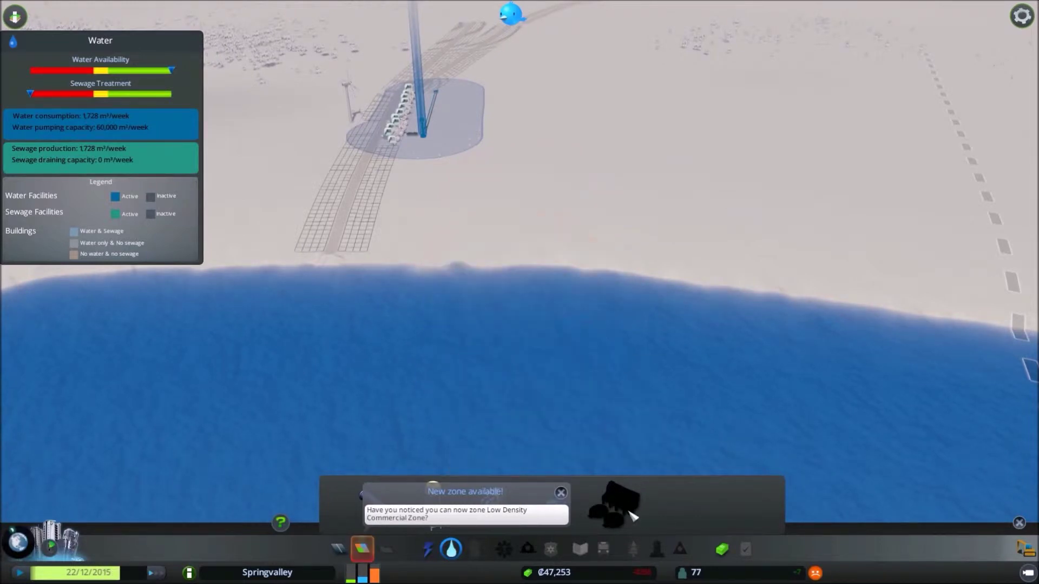
pyautogui.click(462, 550)
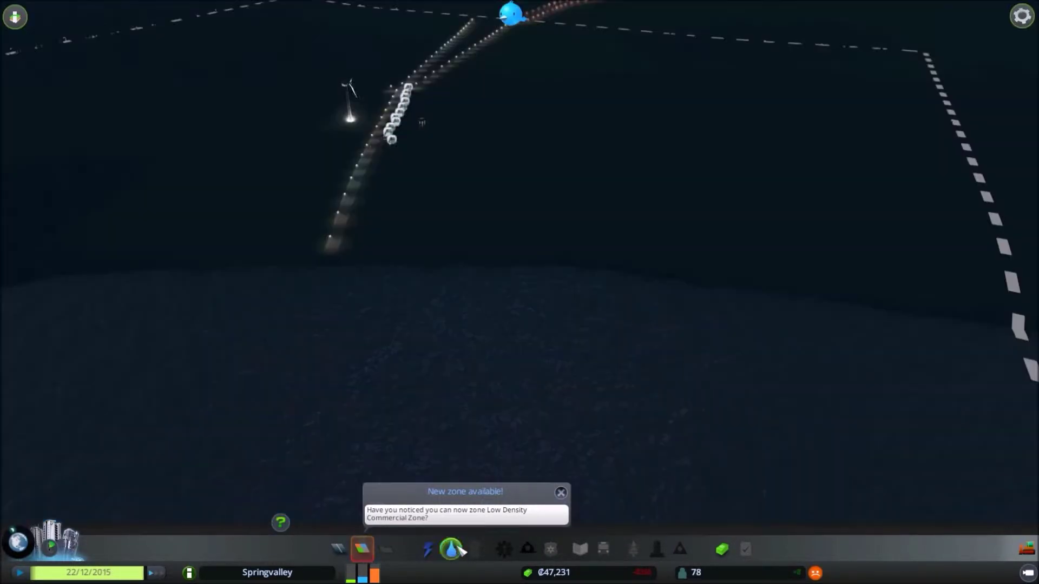
pyautogui.click(453, 549)
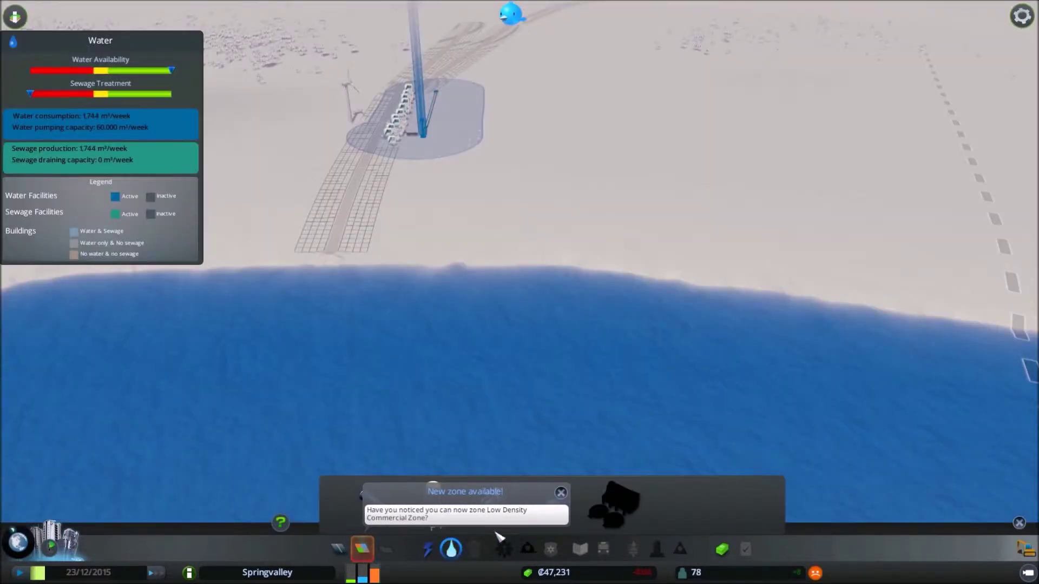
pyautogui.click(562, 492)
pyautogui.click(554, 510)
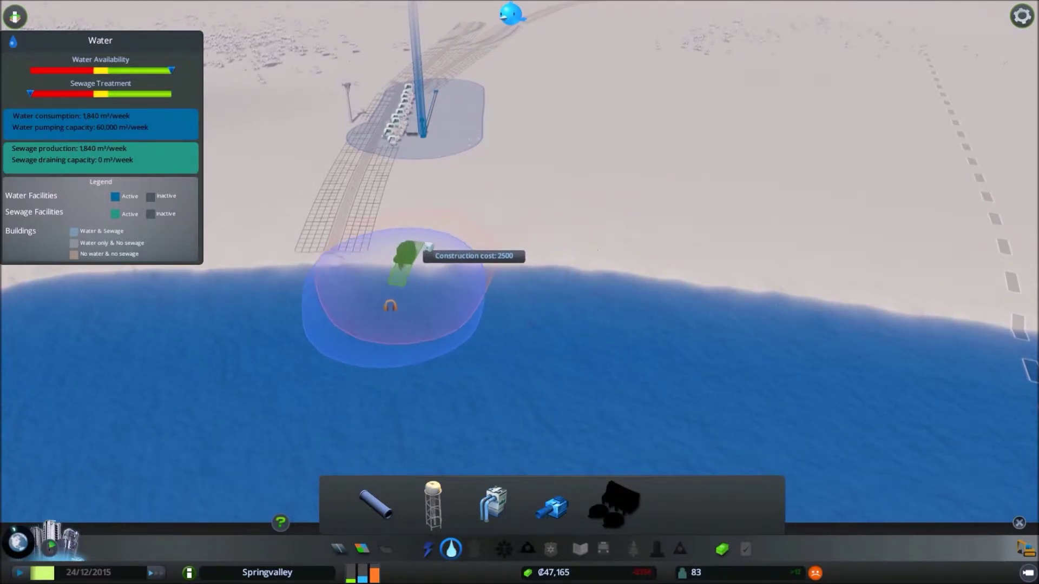
pyautogui.click(407, 248)
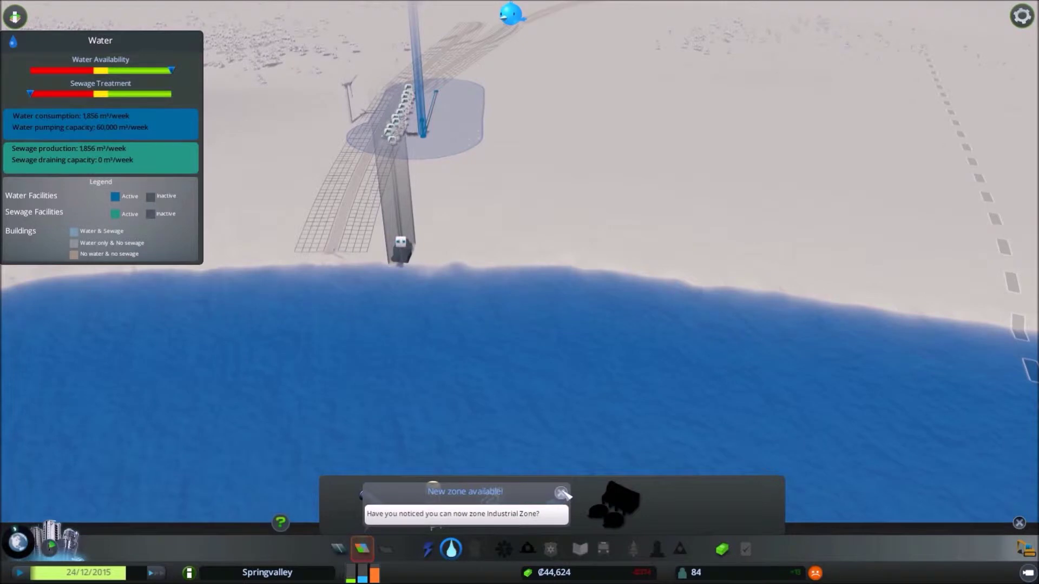
pyautogui.click(562, 493)
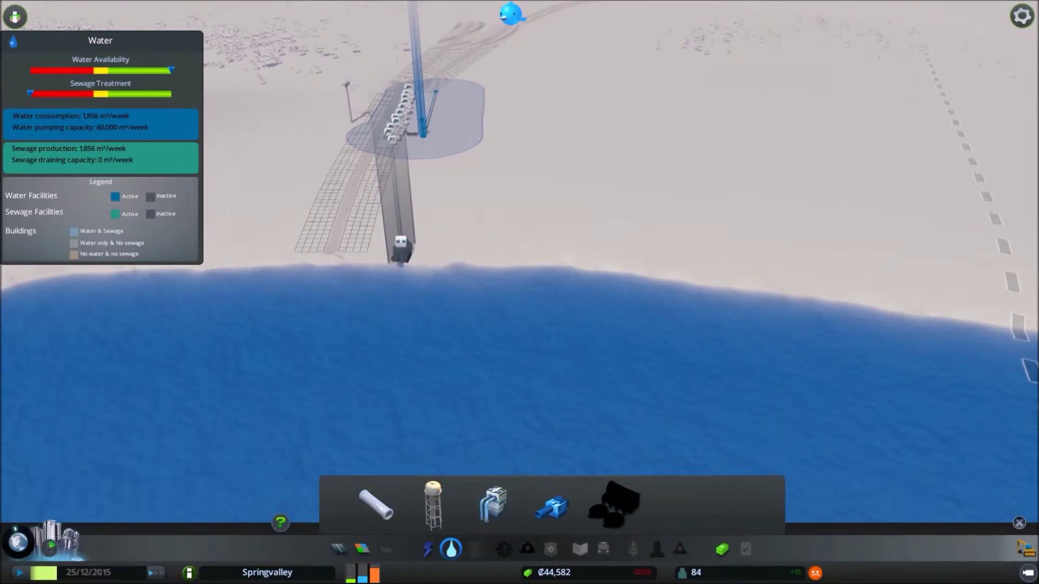
pyautogui.click(381, 511)
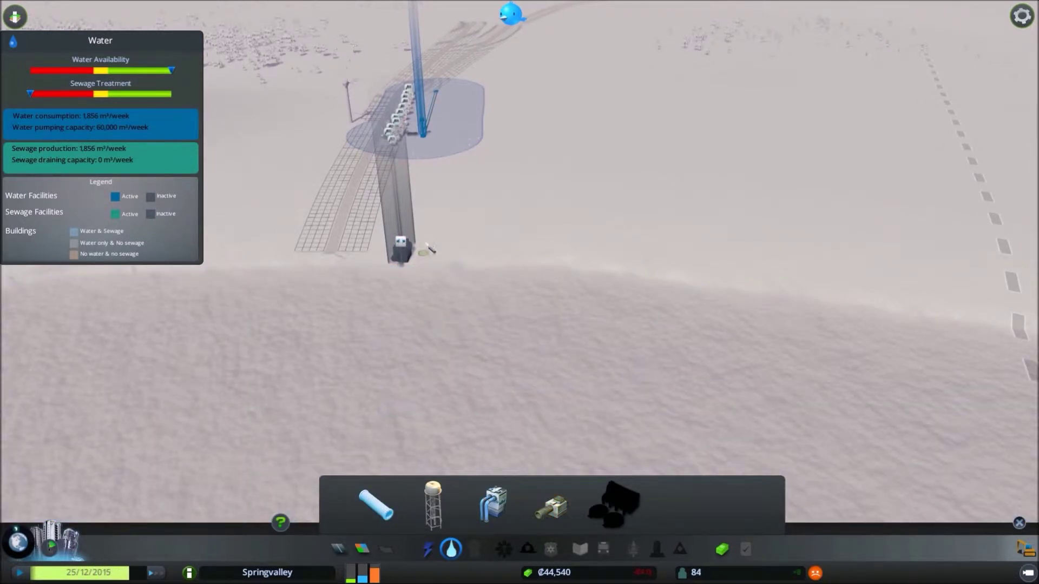
# Step: Lay a water pipe from the shoreline pump to the existing pipe near the water tower
pyautogui.click(406, 244)
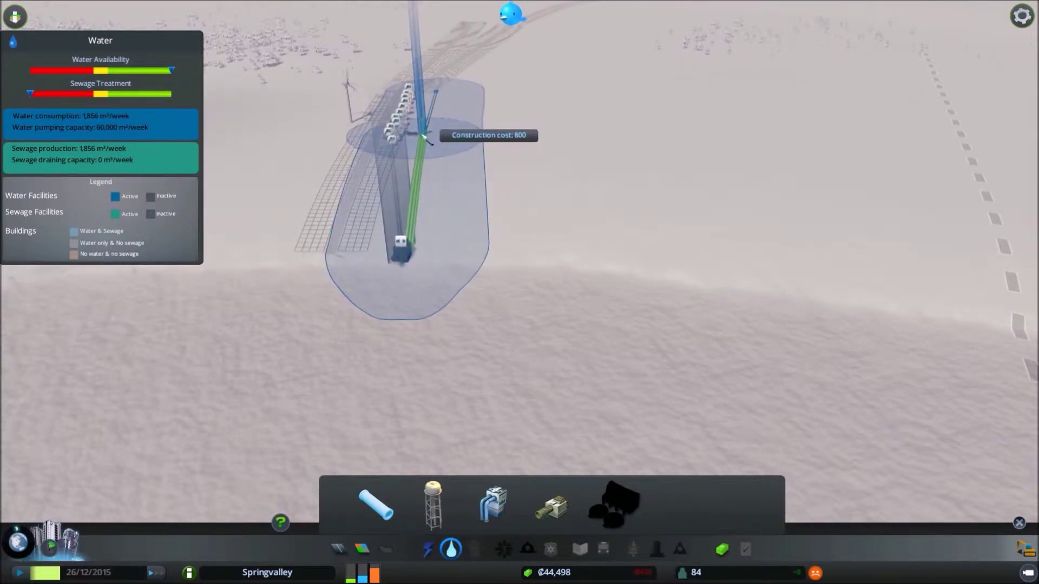
pyautogui.click(428, 140)
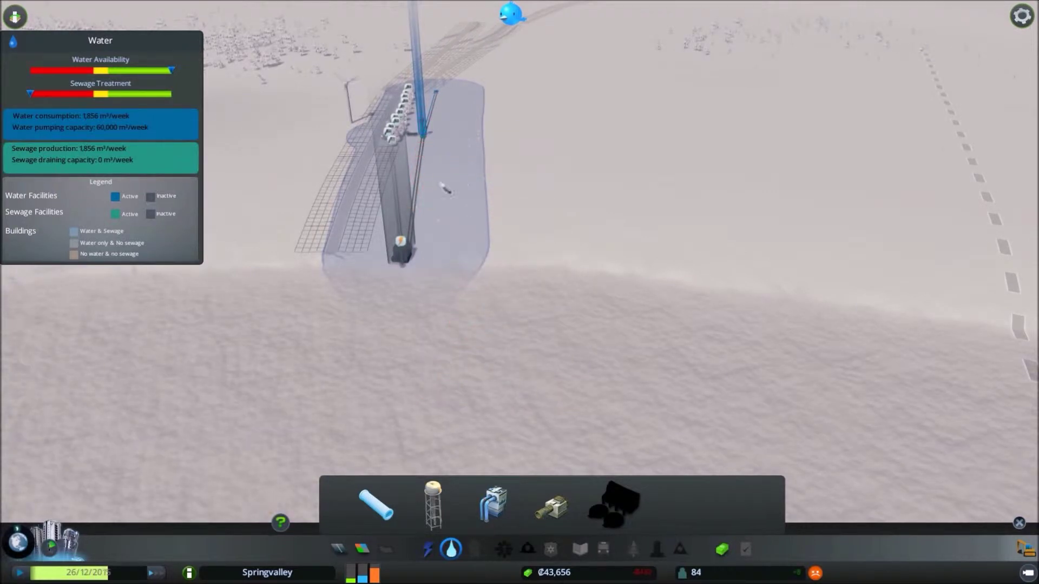
pyautogui.click(427, 550)
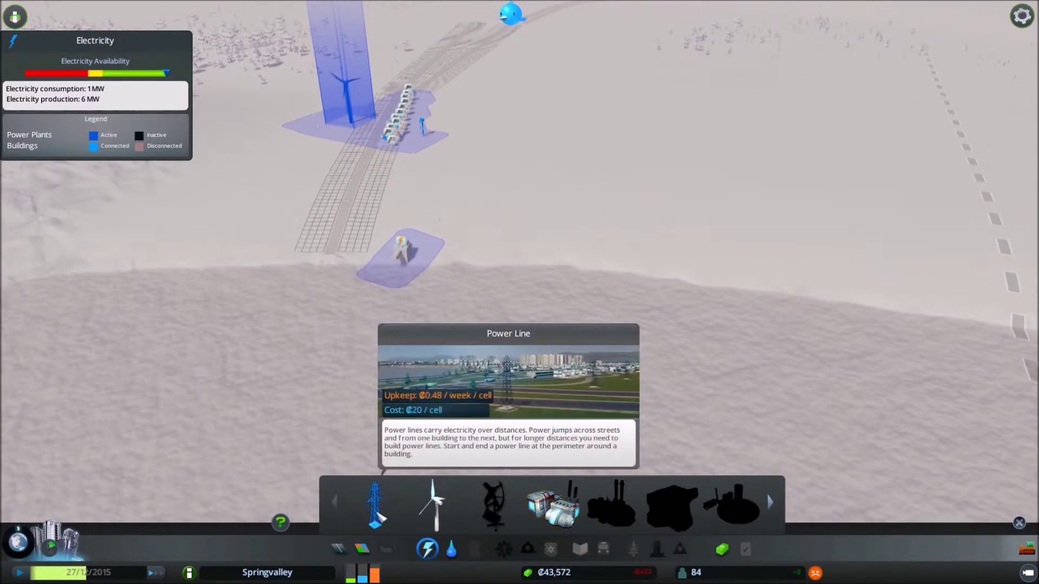
# Step: Start a power line at the lakeshore pump, cancelling blocked previews, and add an inland pole
pyautogui.click(375, 513)
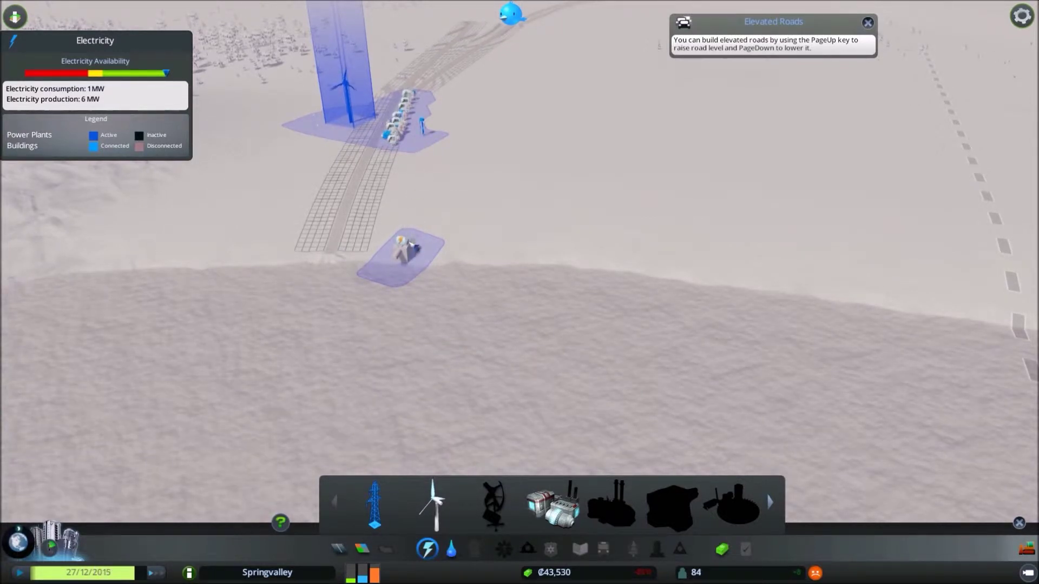
pyautogui.click(410, 243)
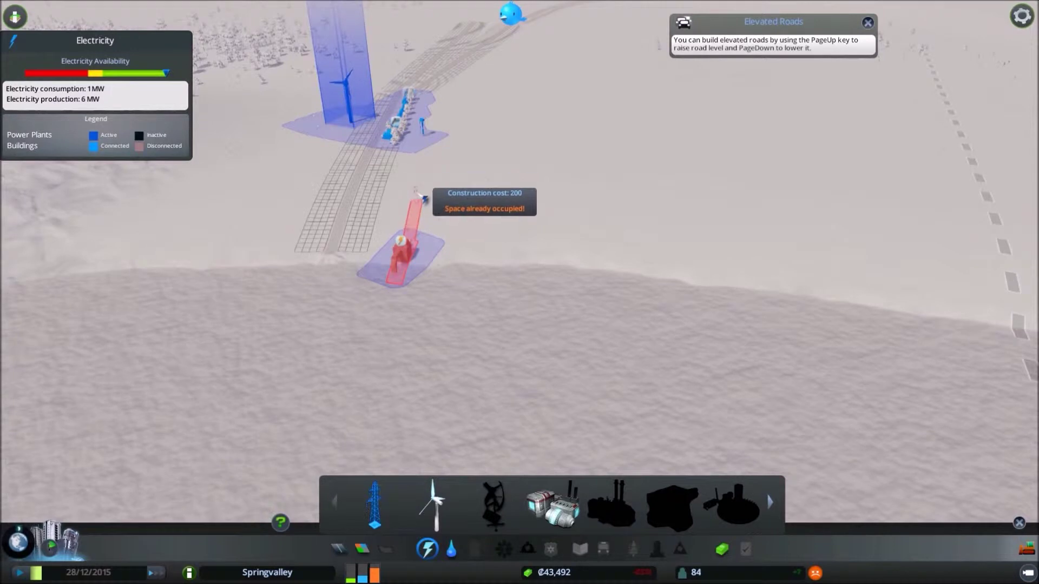
pyautogui.rightClick(404, 240)
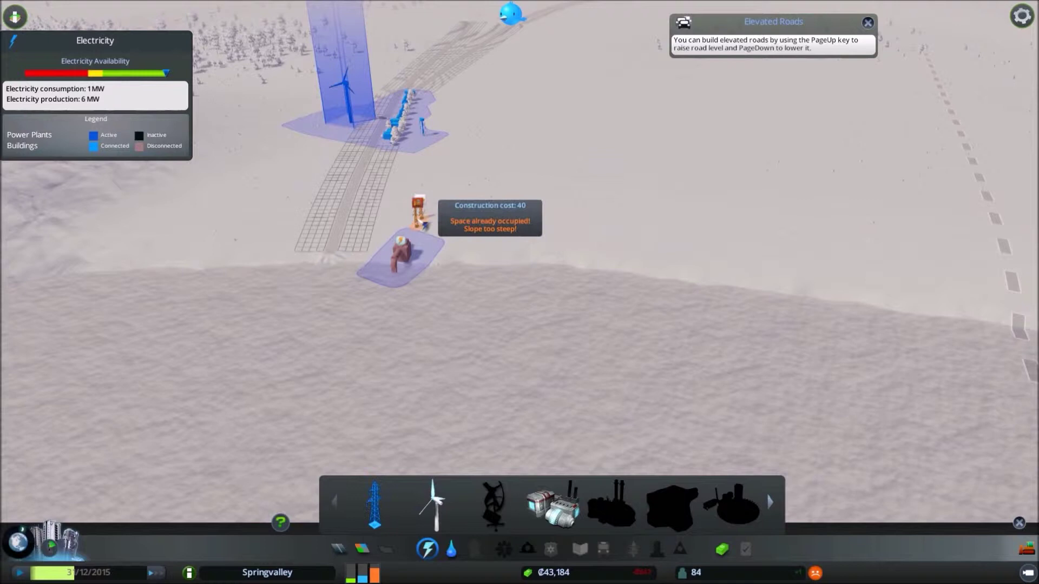
pyautogui.rightClick(422, 217)
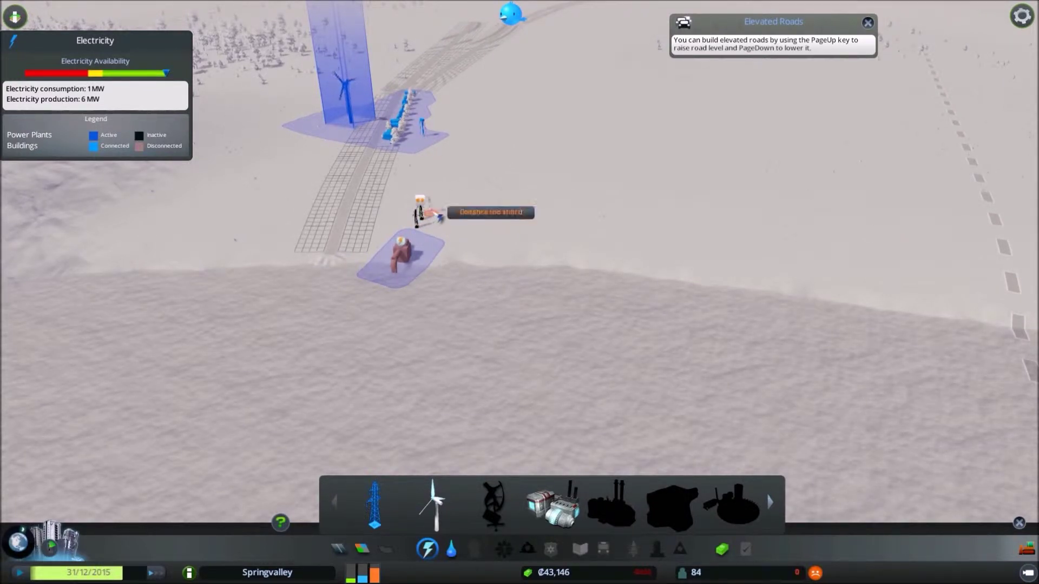
pyautogui.click(496, 166)
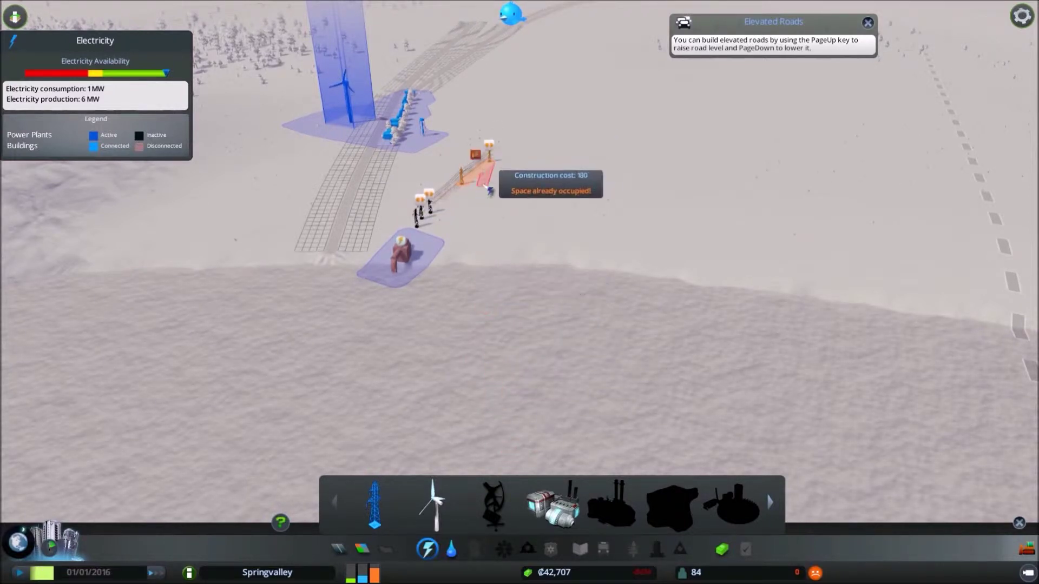
# Step: Cancel the current power line and pick the Coal Power Plant
pyautogui.rightClick(491, 191)
pyautogui.click(552, 505)
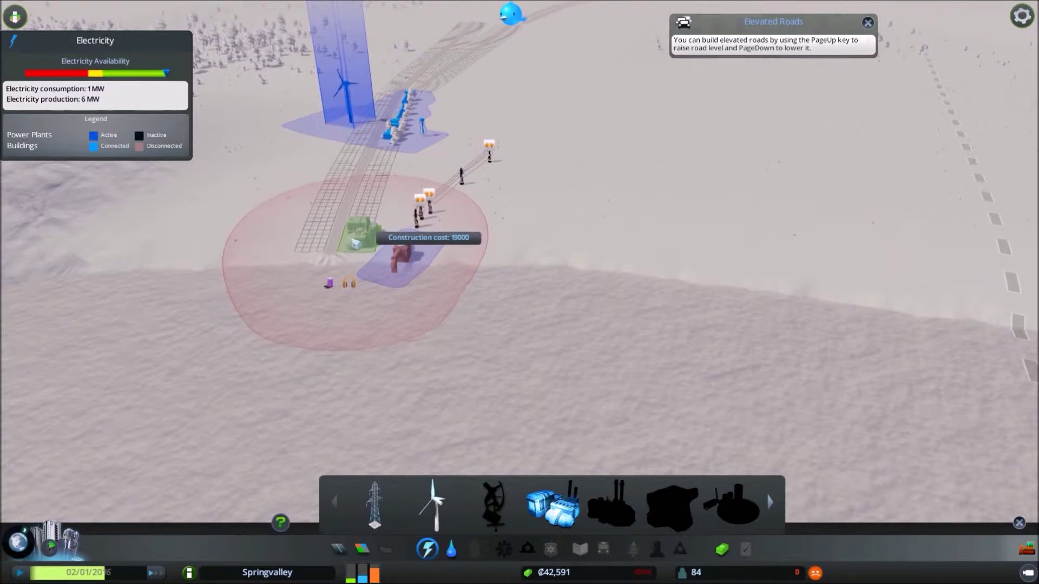
# Step: Position the coal power plant beside the water pump and check wind turbine strength
pyautogui.click(350, 244)
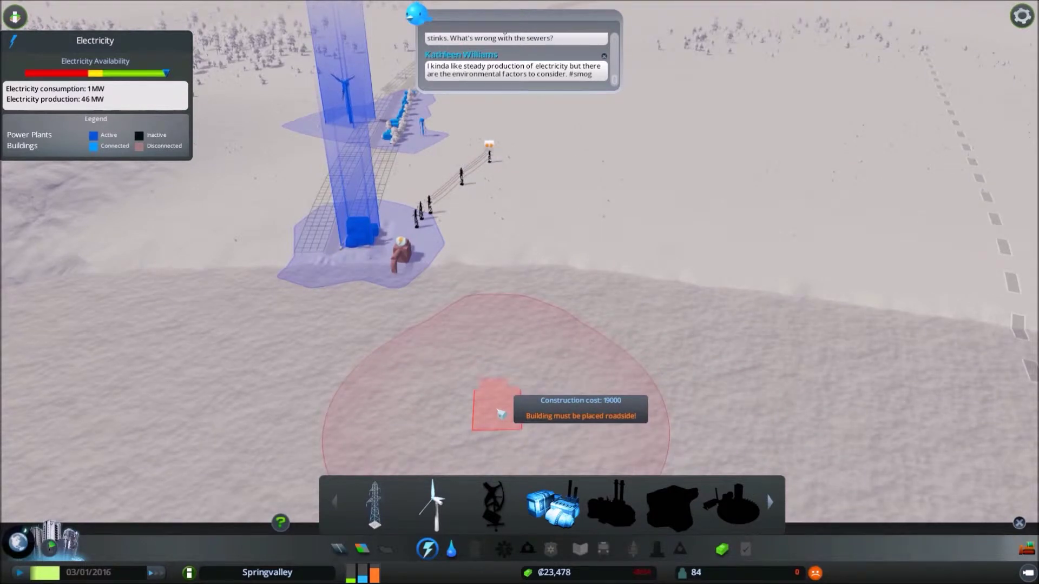
pyautogui.press('w')
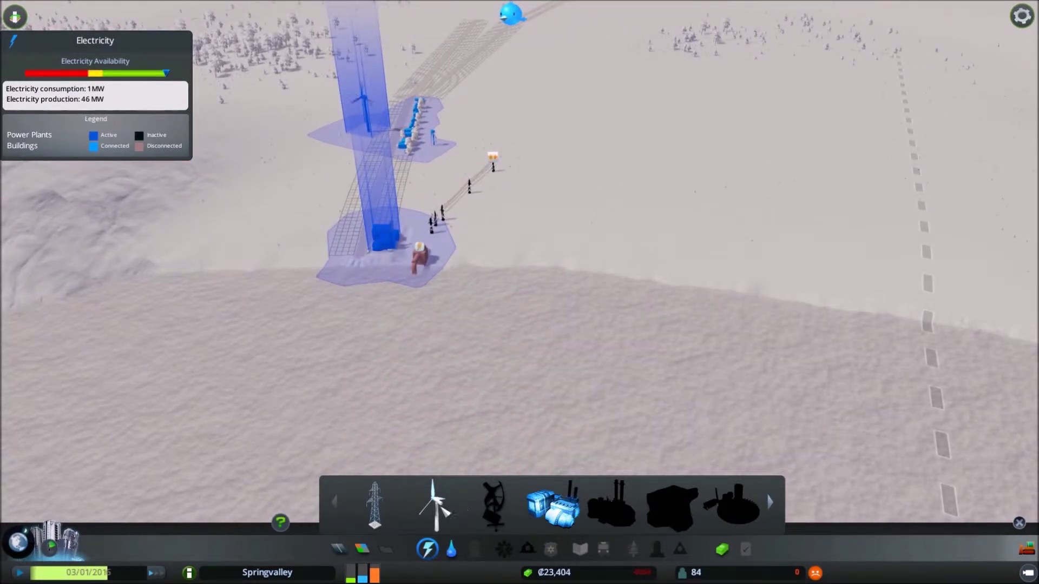
pyautogui.click(439, 507)
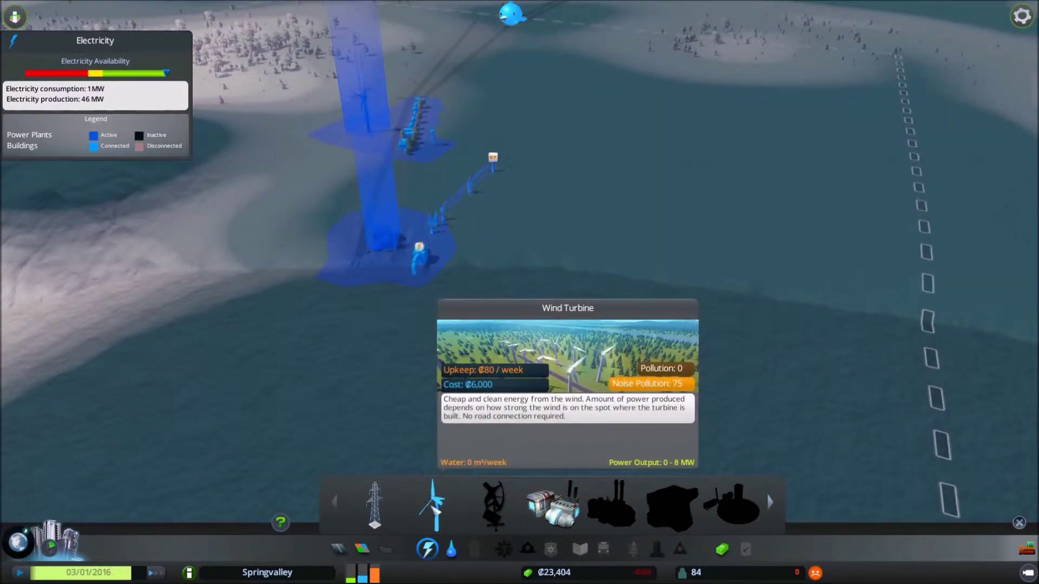
# Step: Try a power line beside the turbine, cancel the blocked placement, and leave the electricity view
pyautogui.click(374, 505)
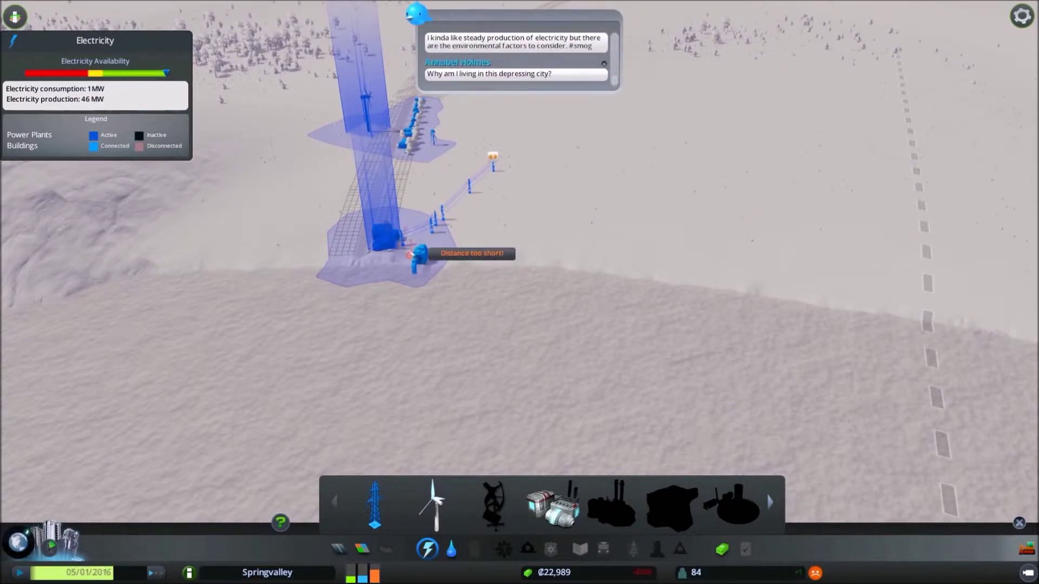
pyautogui.click(415, 247)
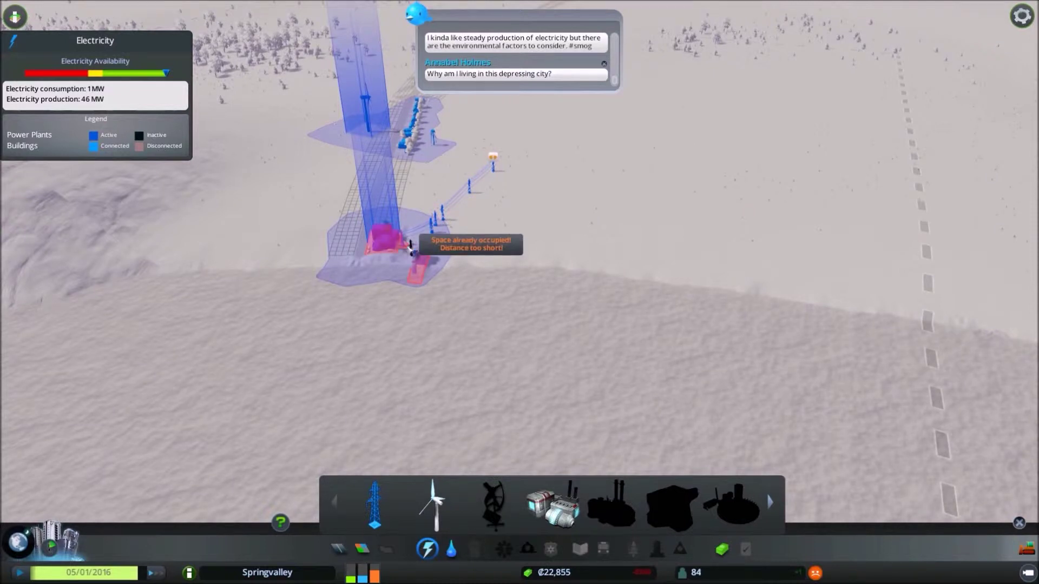
pyautogui.rightClick(374, 335)
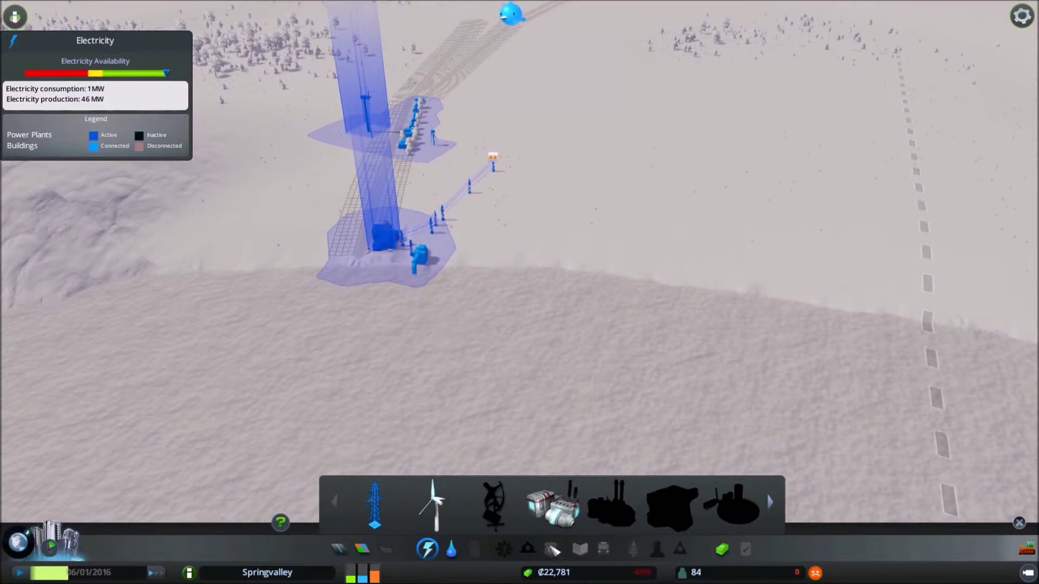
pyautogui.click(428, 551)
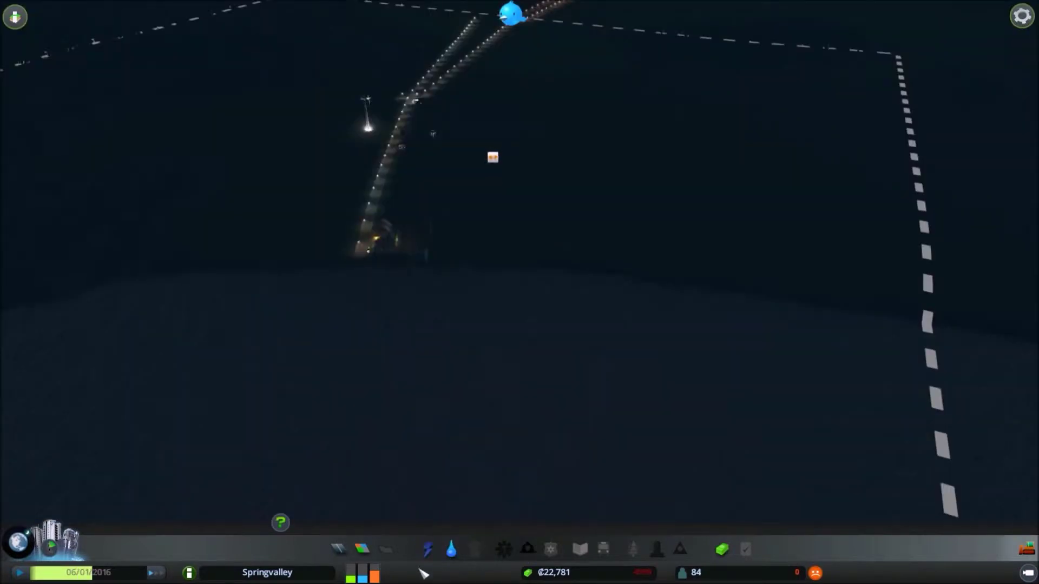
pyautogui.middleClick(563, 426)
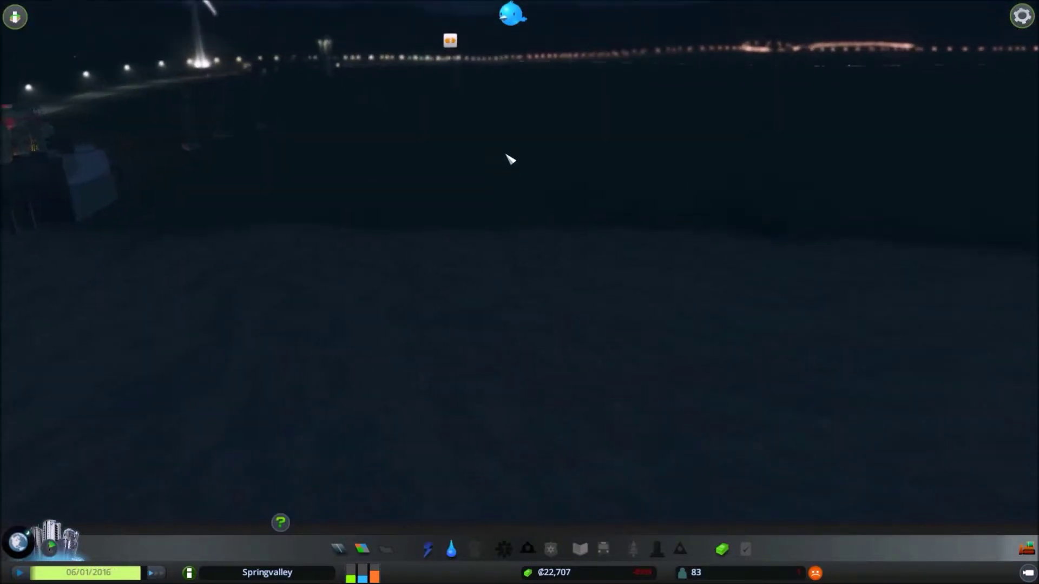
pyautogui.press('a')
pyautogui.press('a')
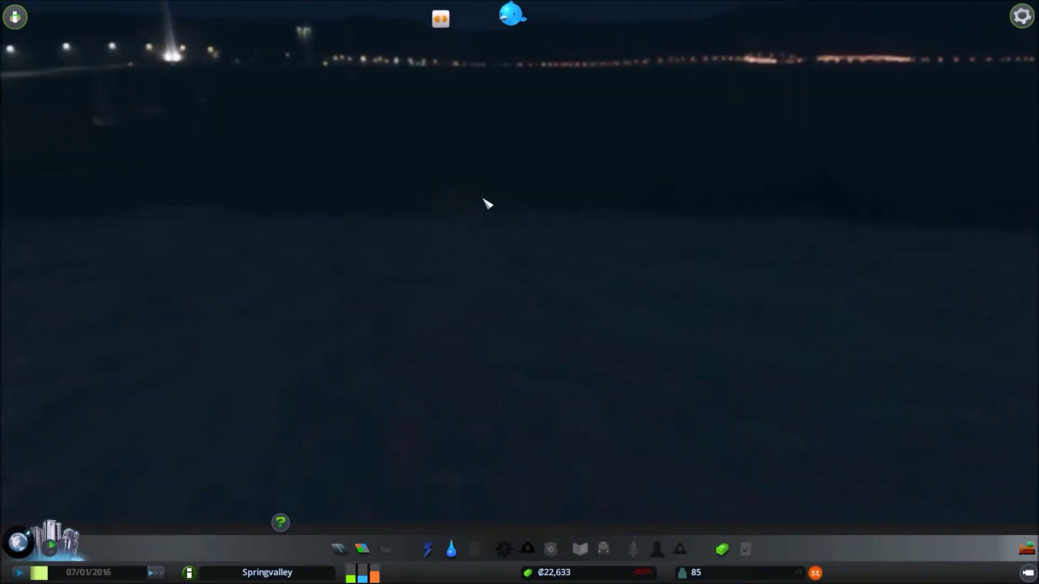
pyautogui.press('a')
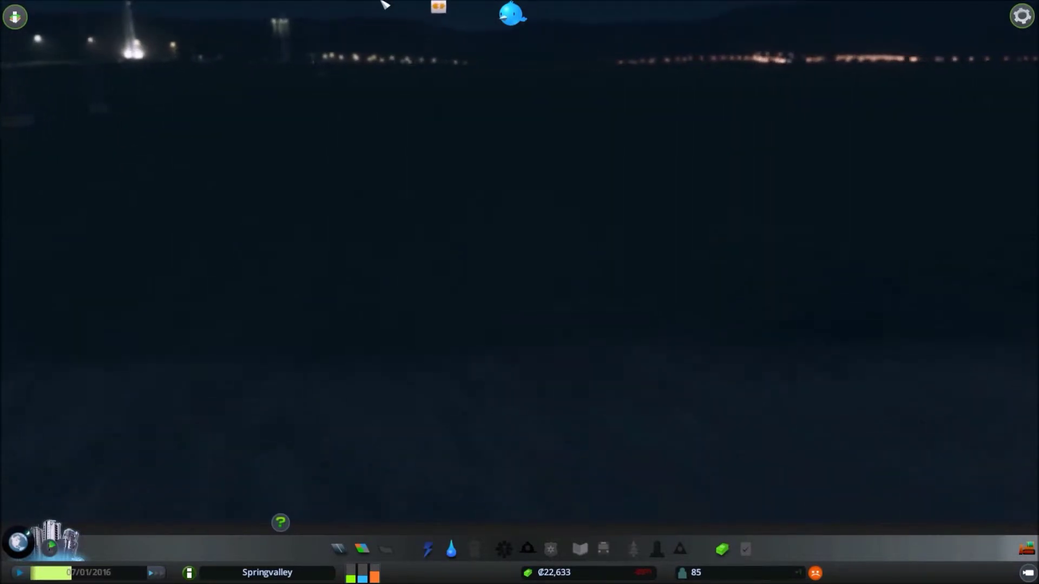
pyautogui.press('a')
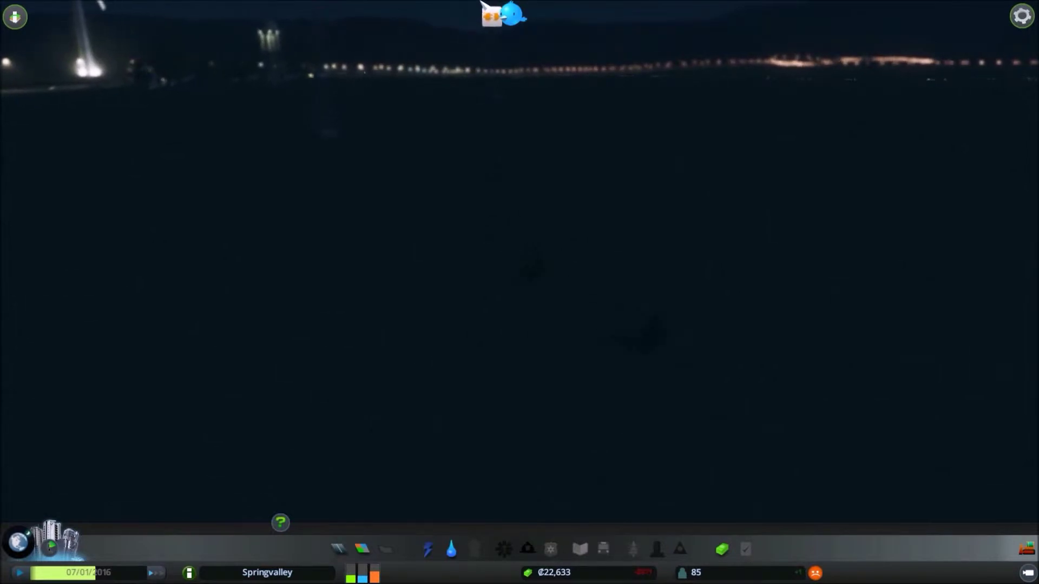
pyautogui.press('a')
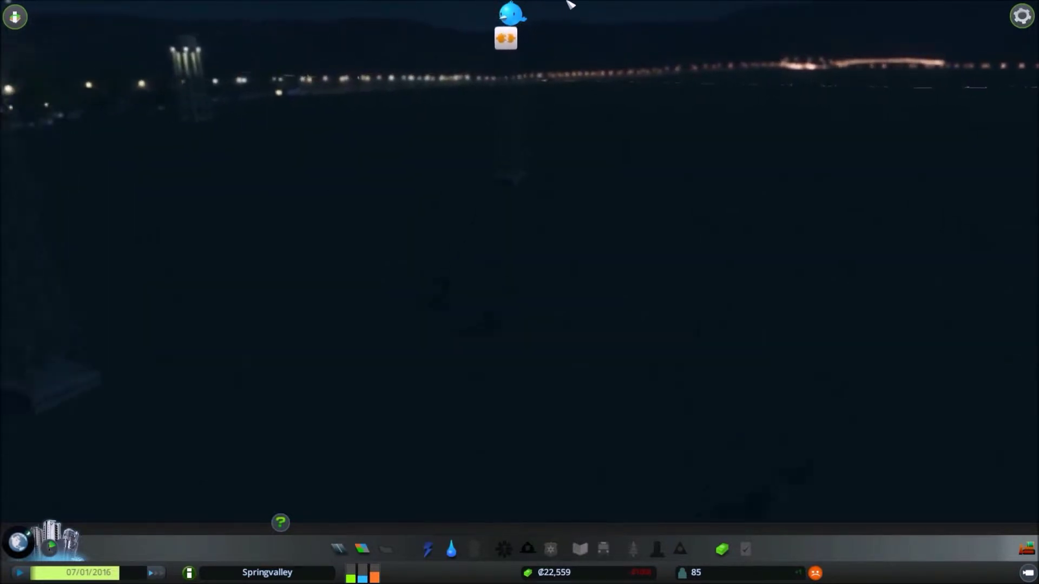
pyautogui.press('a')
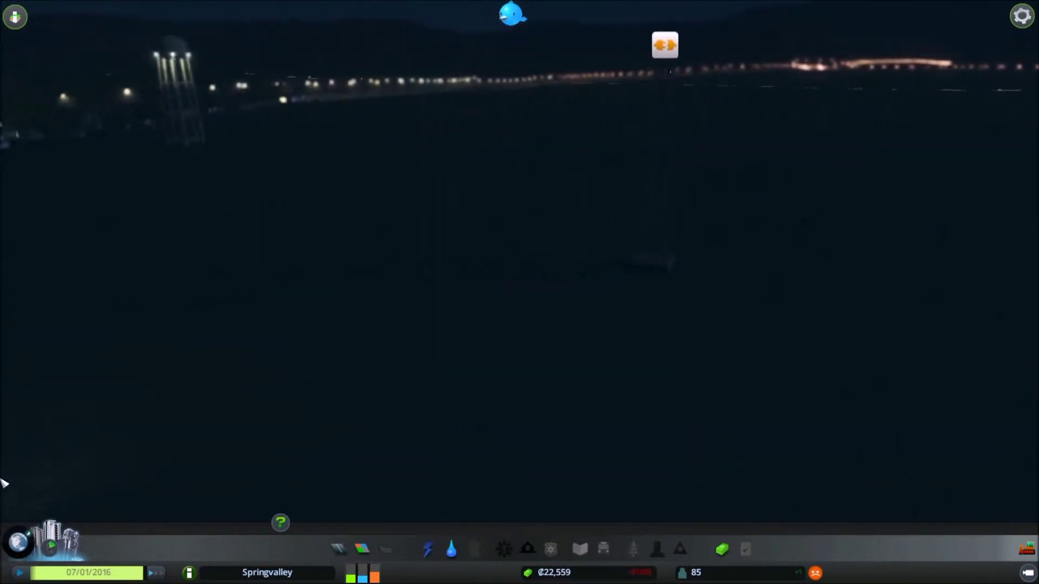
pyautogui.press('a')
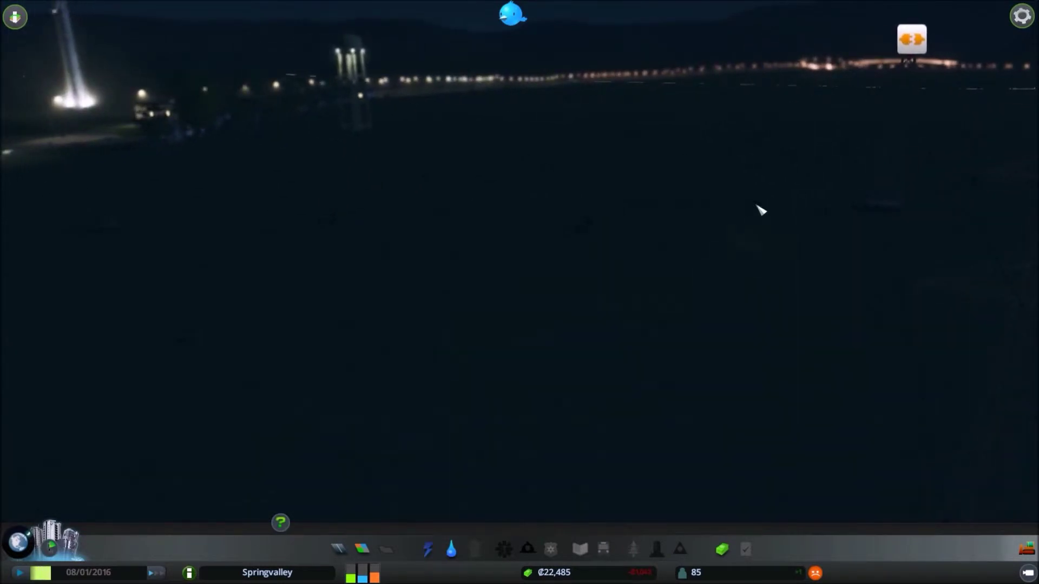
pyautogui.press('d')
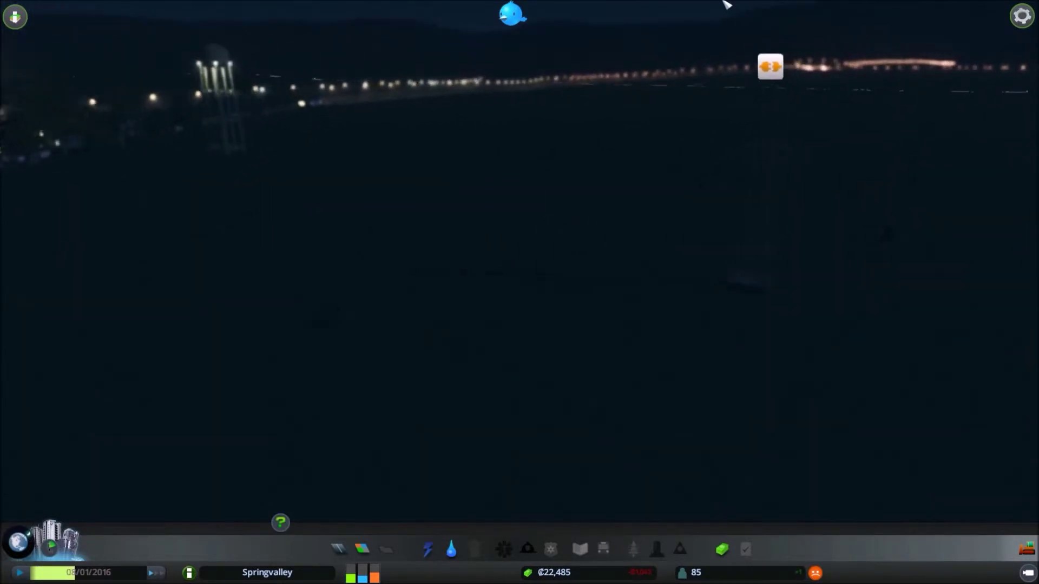
pyautogui.press('d')
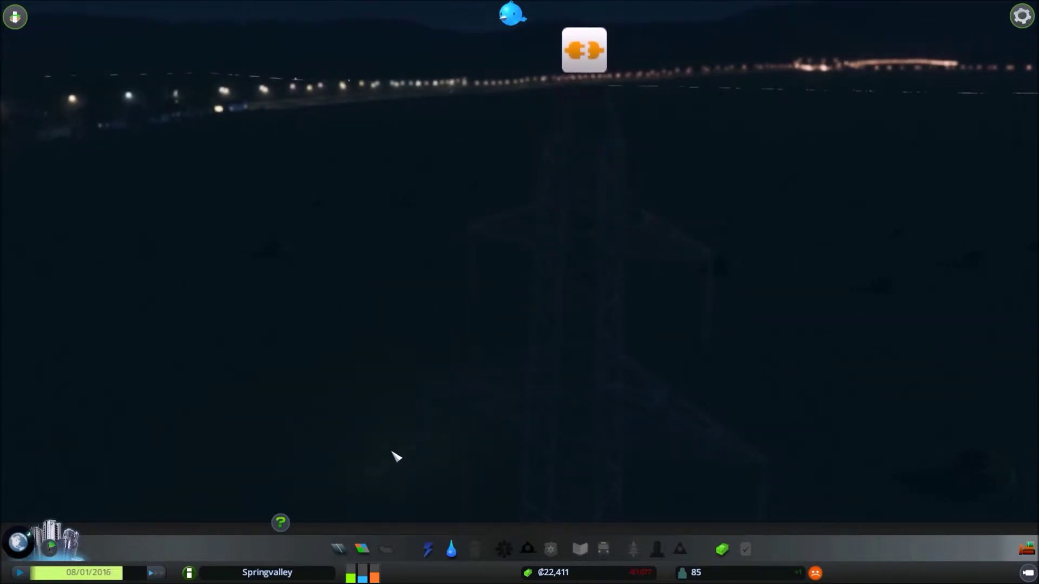
# Step: Build a power line from the unconnected pylon to the pylon near the water tower
pyautogui.press('a')
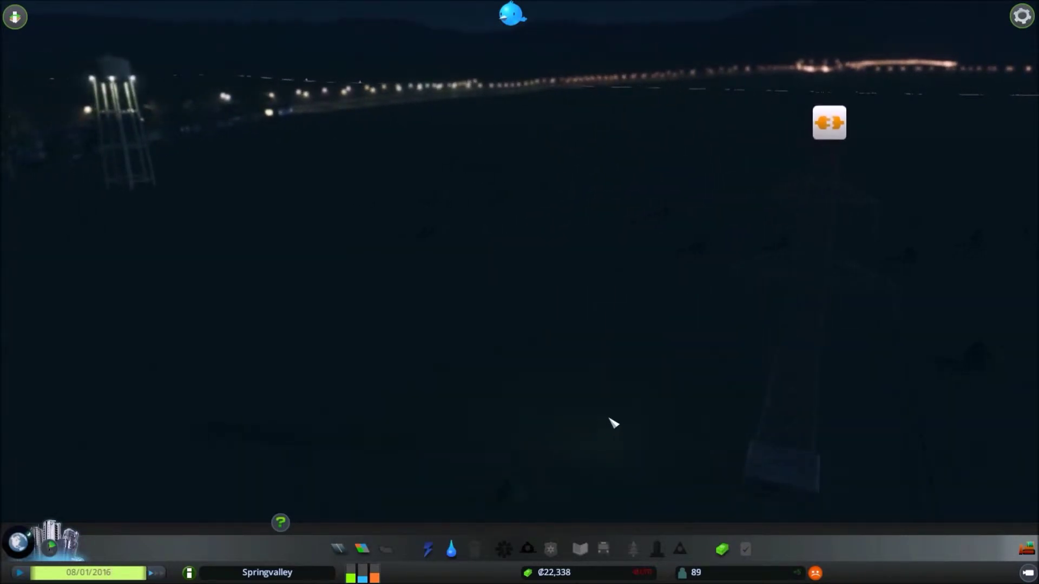
pyautogui.press('d')
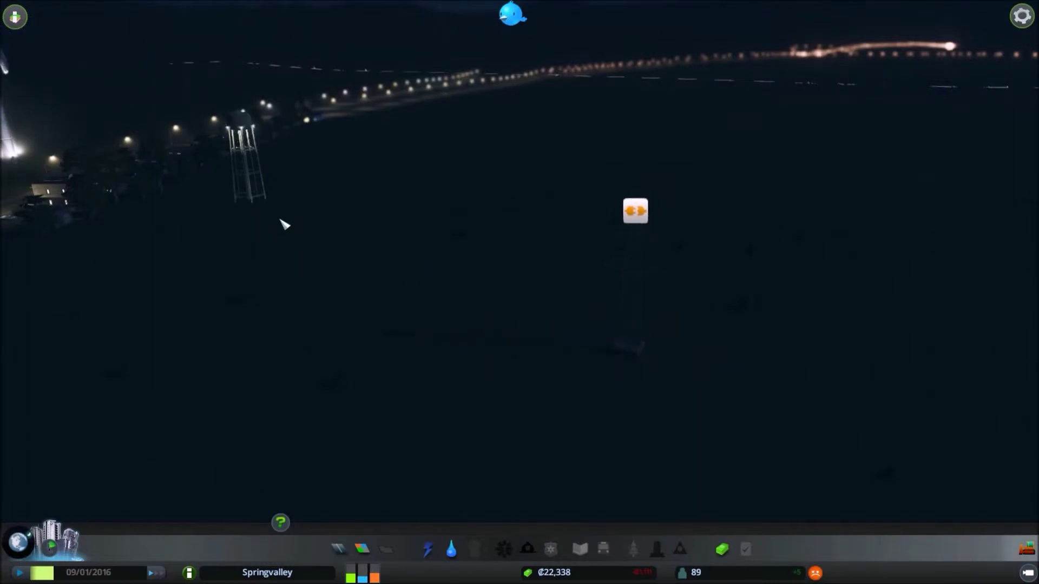
pyautogui.click(428, 550)
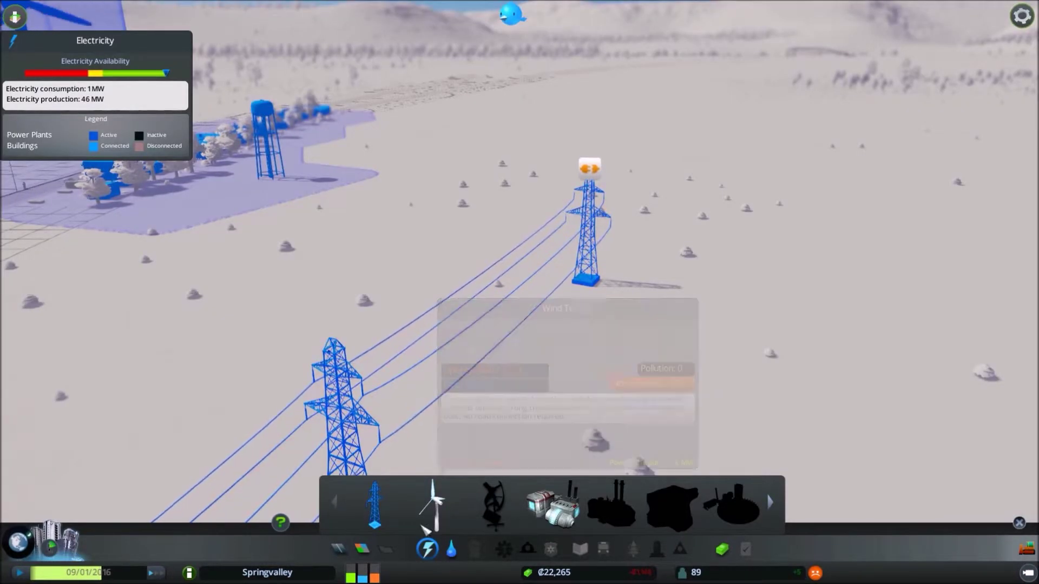
pyautogui.click(375, 504)
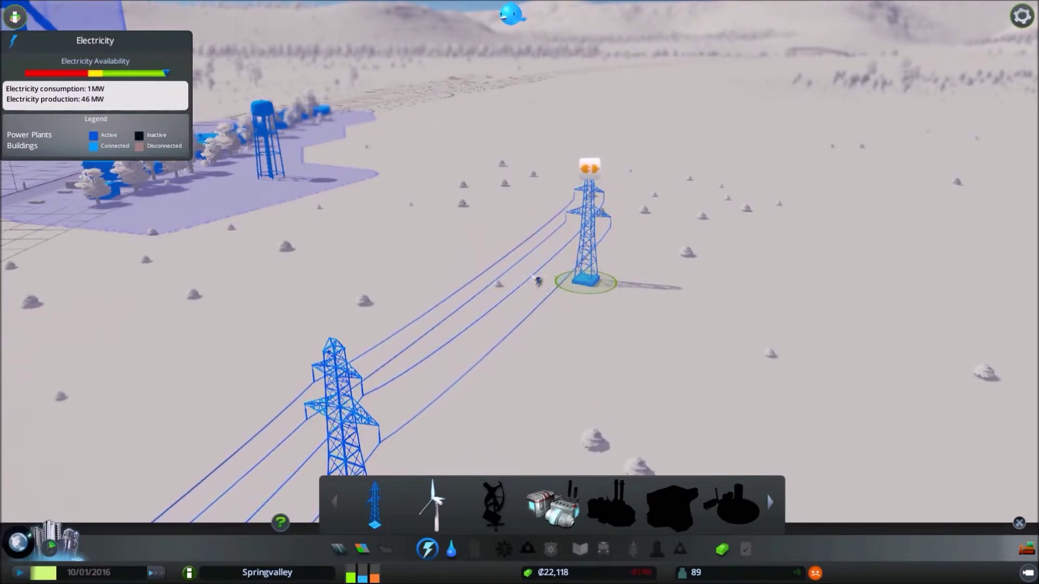
pyautogui.click(568, 280)
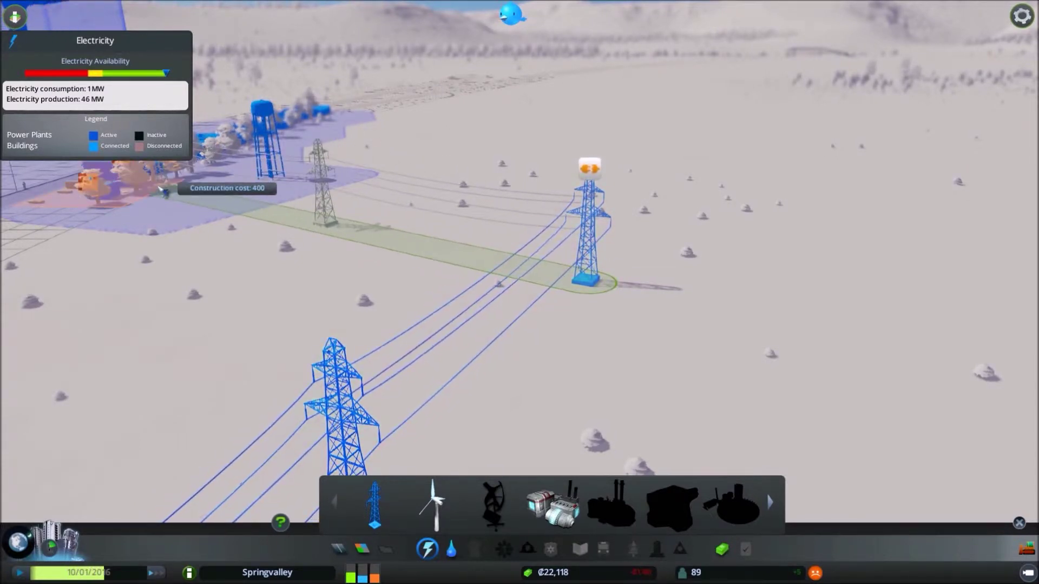
pyautogui.click(160, 186)
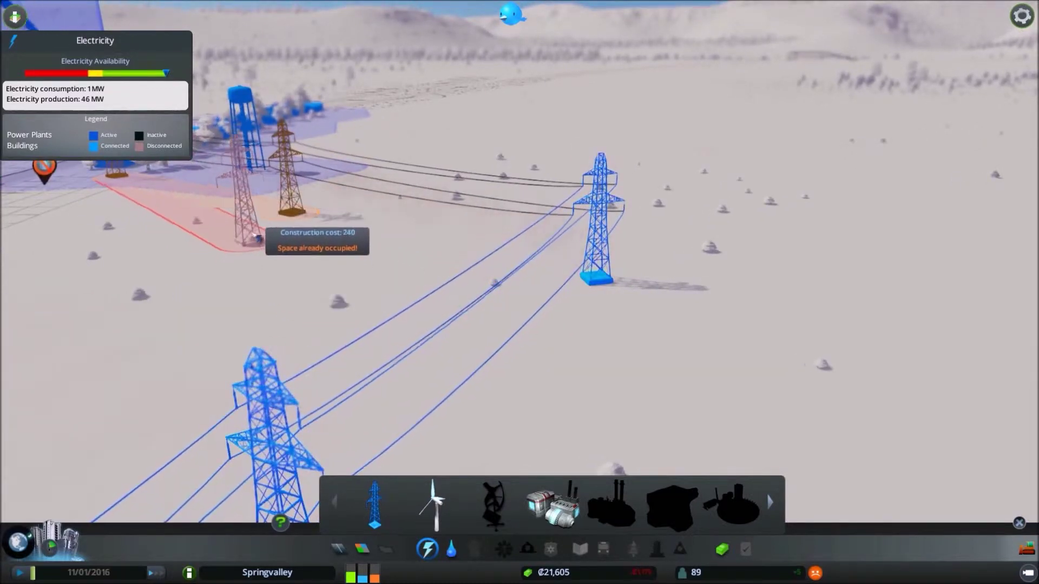
pyautogui.click(290, 203)
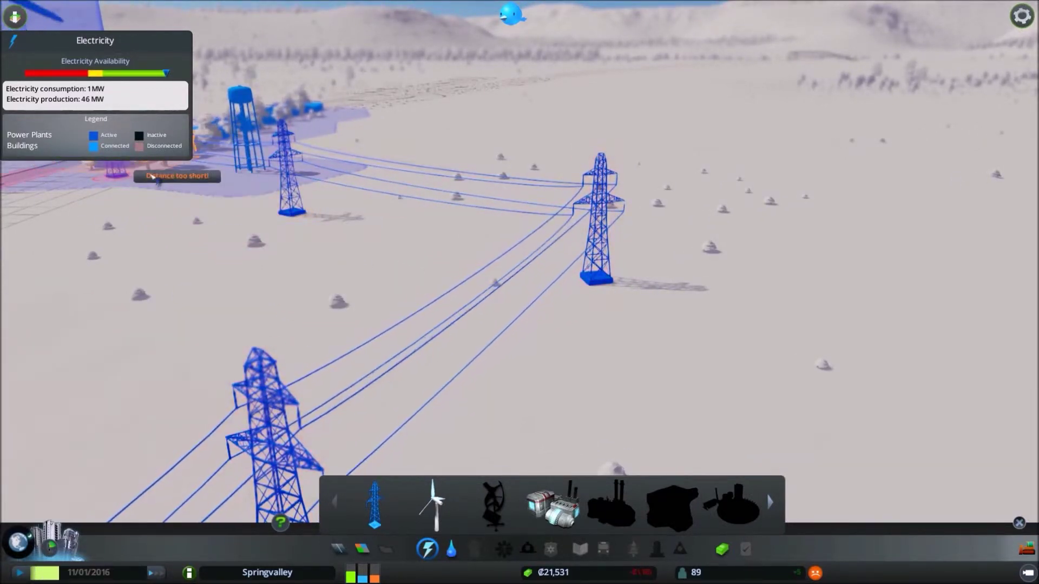
pyautogui.rightClick(349, 308)
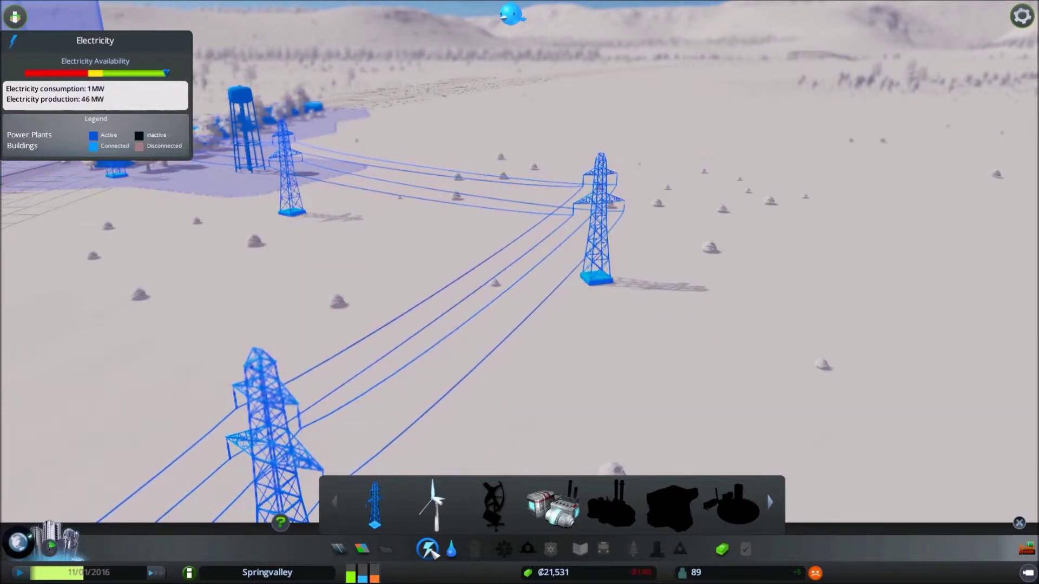
pyautogui.press('Escape')
# Step: Move the camera along the town road and inspect the parked sports car's details
pyautogui.press('w')
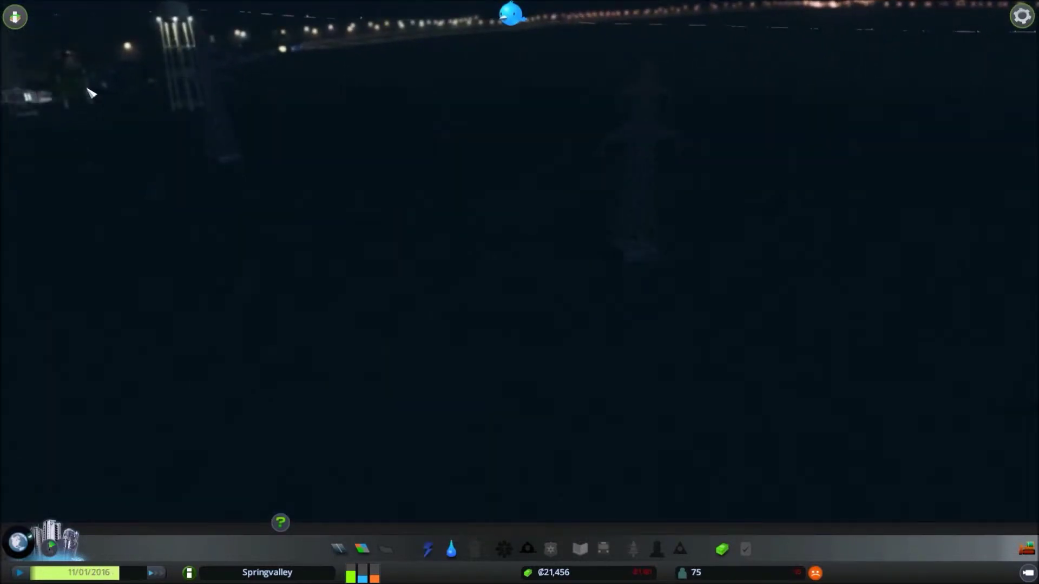
pyautogui.press('a')
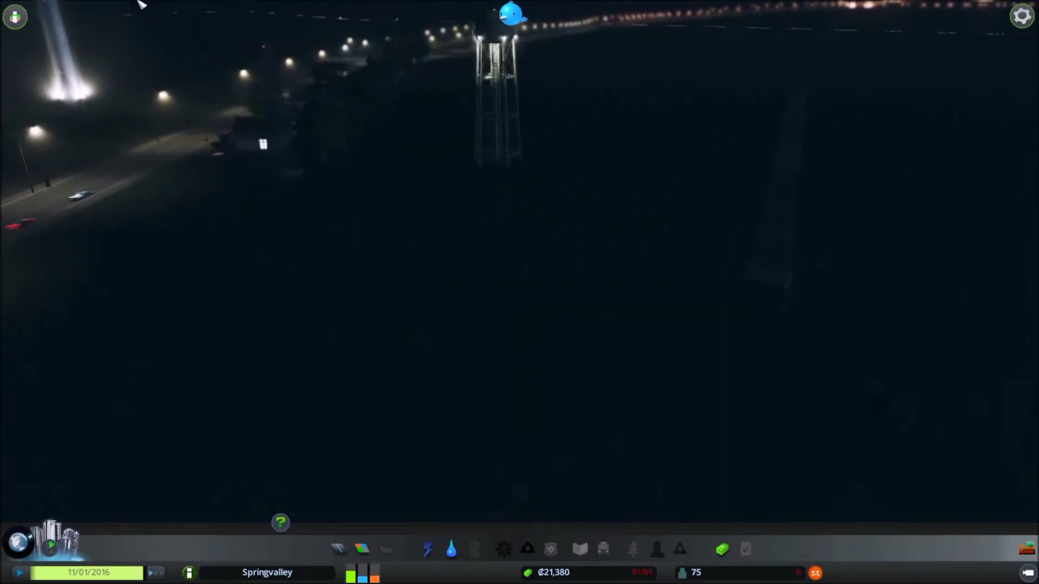
pyautogui.press('a')
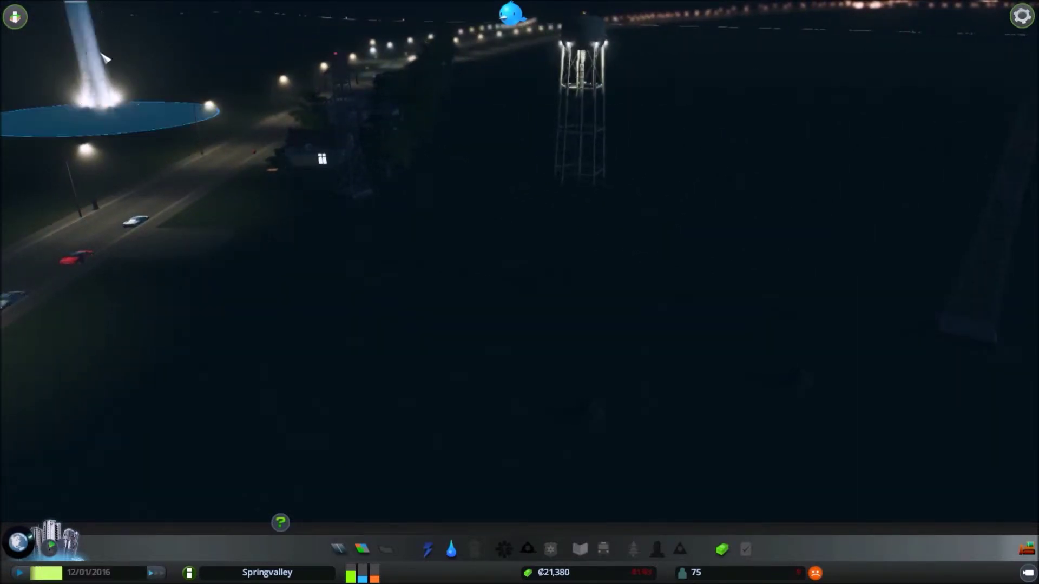
pyautogui.press('q')
pyautogui.press('w')
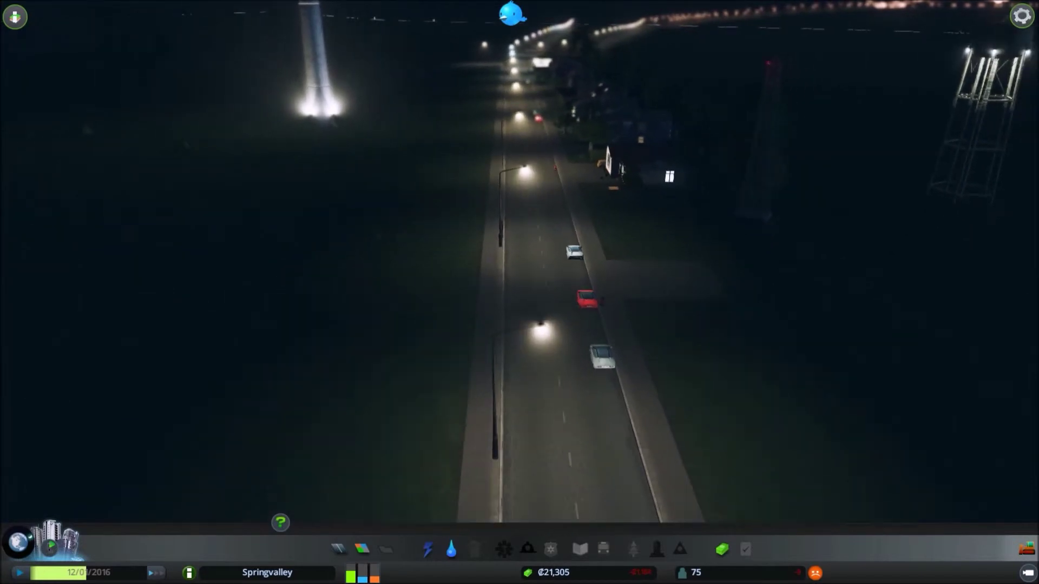
pyautogui.scroll(2, 608, 319)
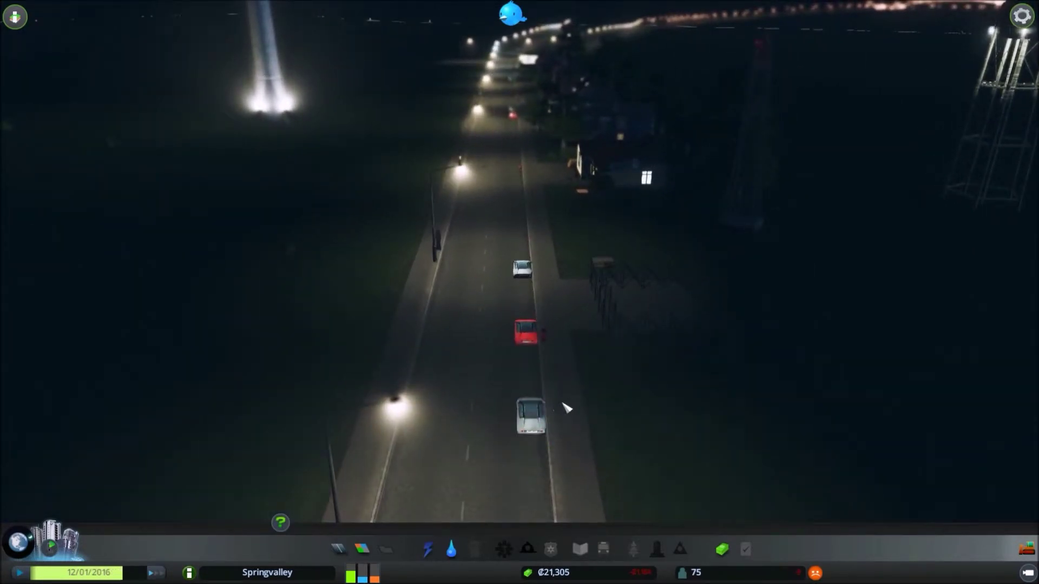
pyautogui.click(536, 415)
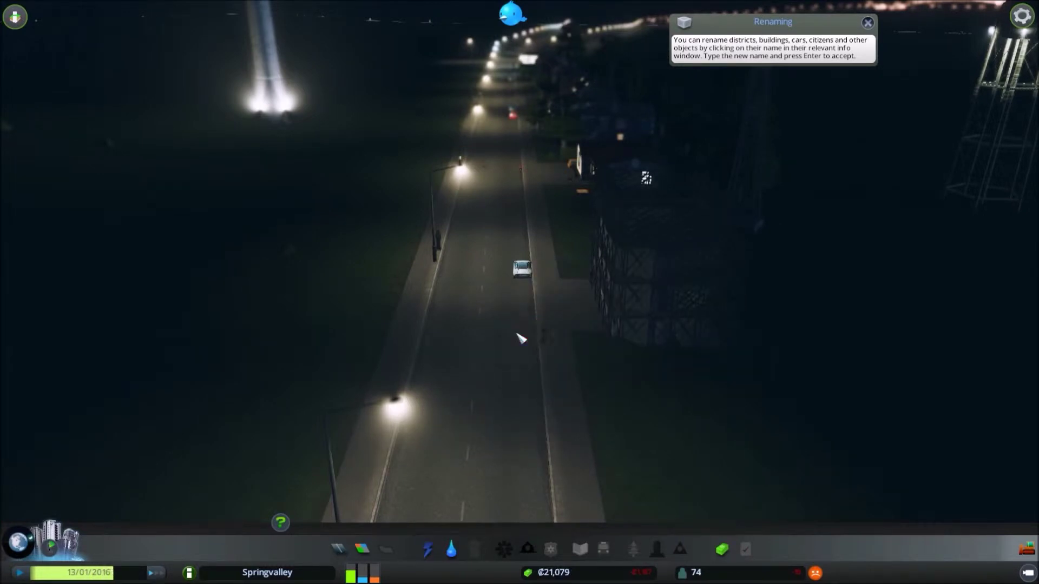
pyautogui.click(522, 273)
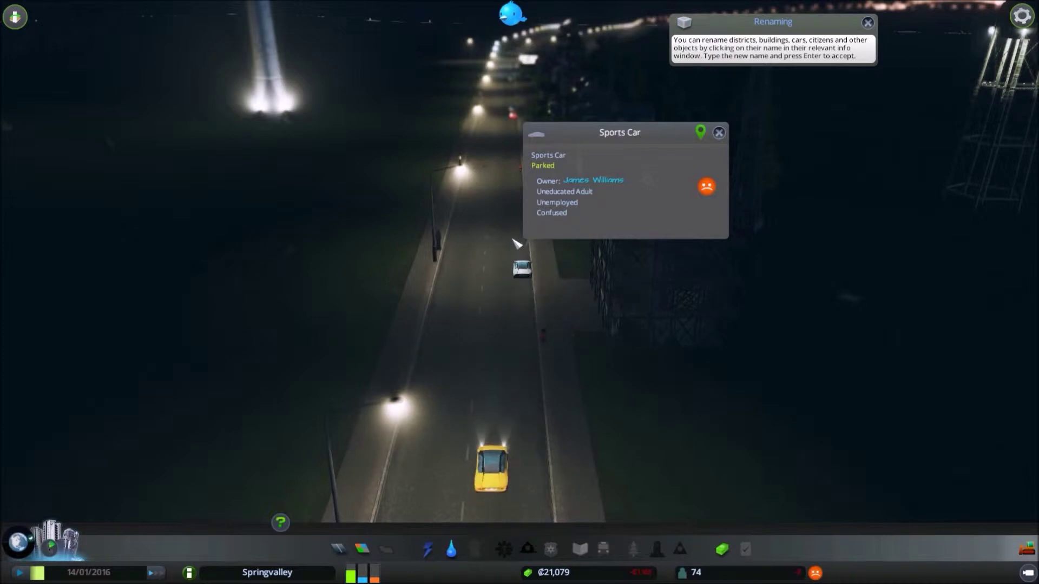
pyautogui.click(720, 133)
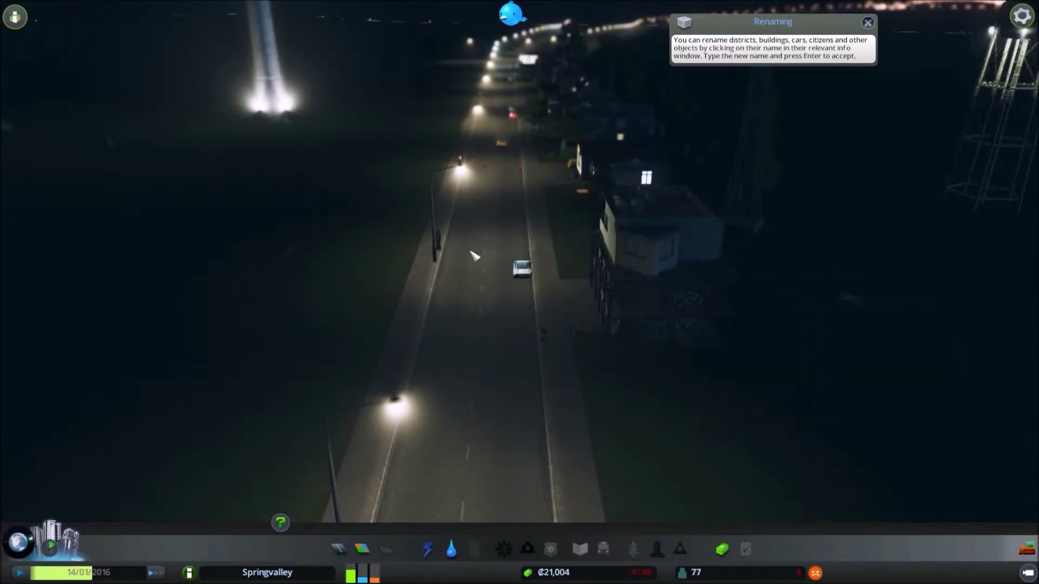
# Step: Inspect The Cypress Residence along the road, then bring up the zoning tools
pyautogui.click(698, 268)
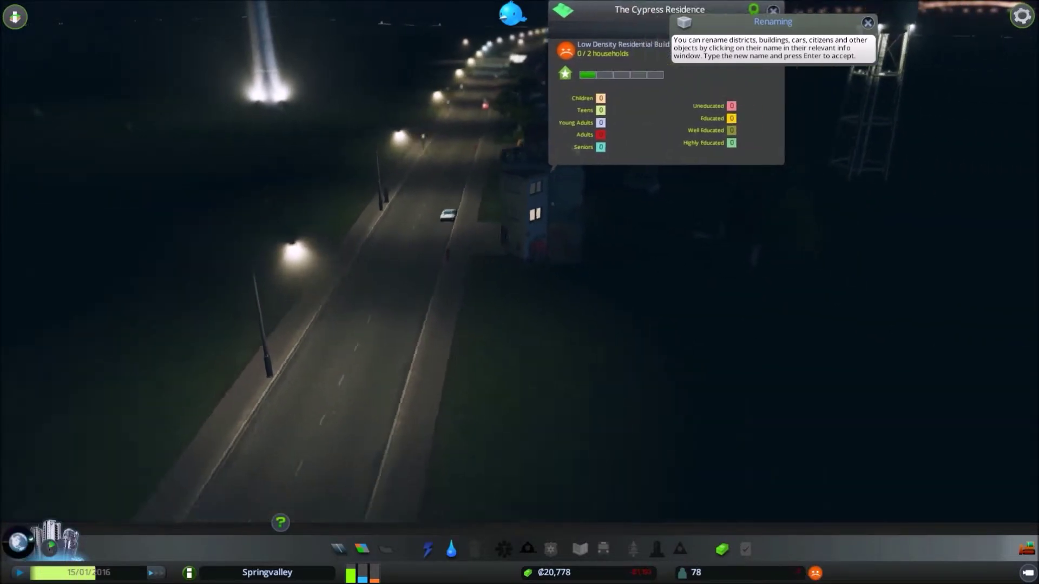
pyautogui.rightClick(451, 296)
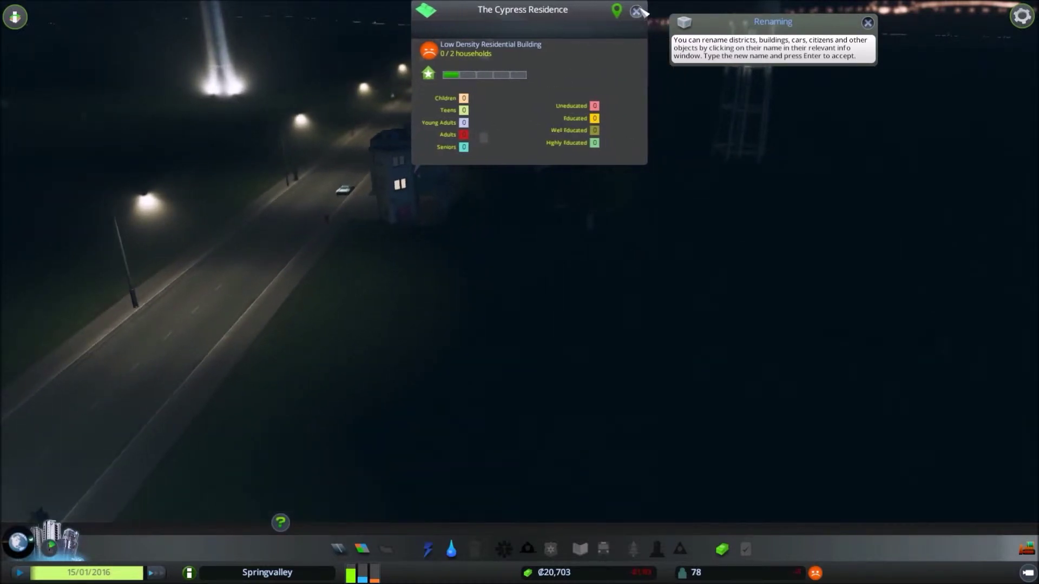
pyautogui.click(671, 11)
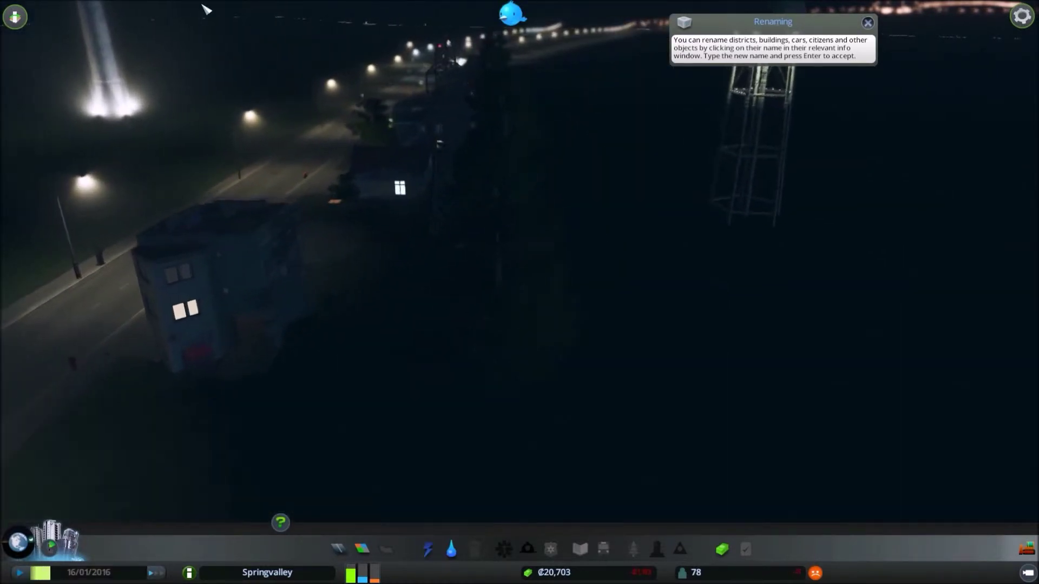
pyautogui.press('a')
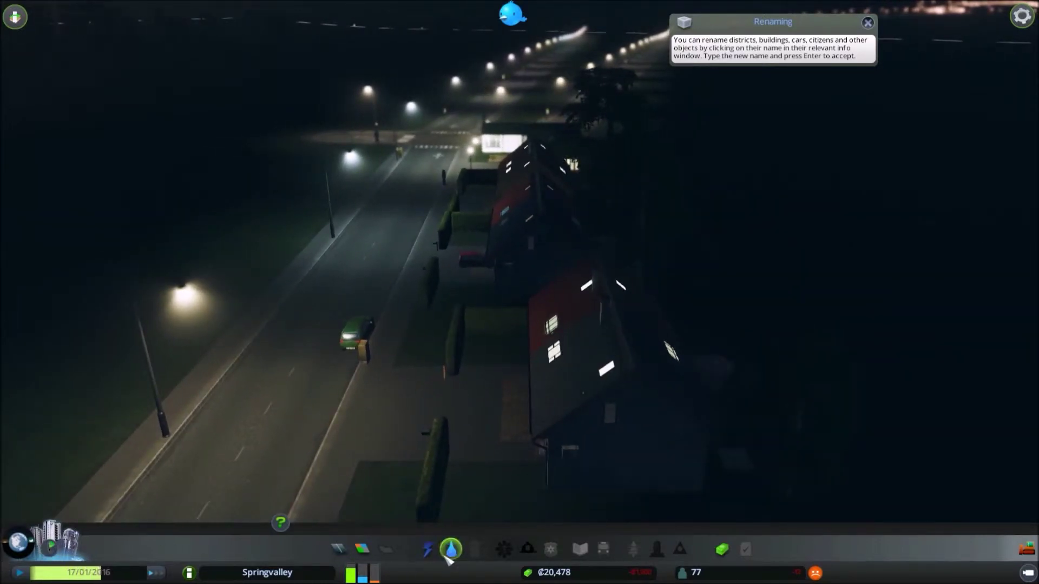
pyautogui.click(364, 548)
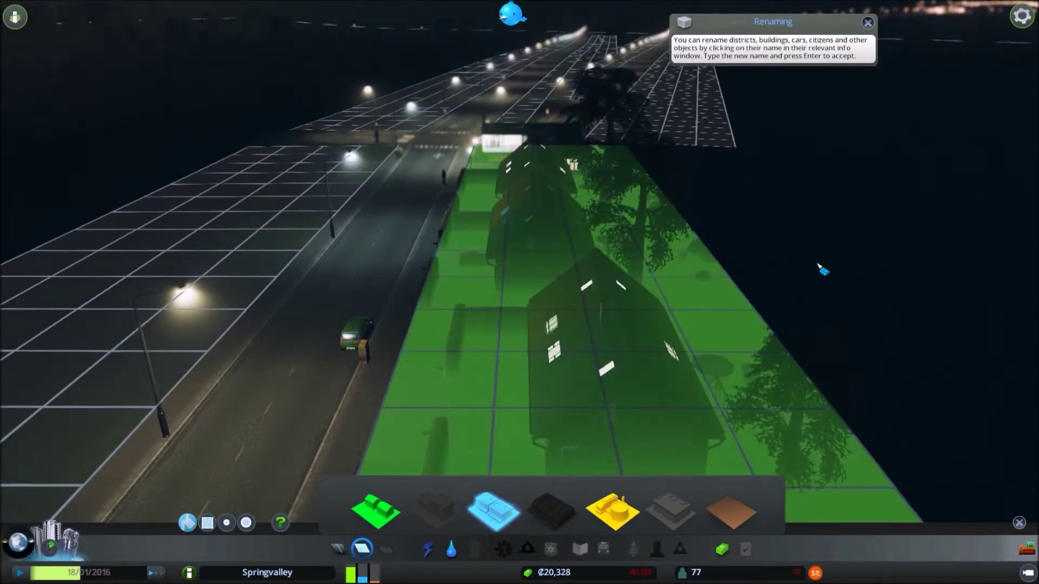
# Step: Zone the empty block across from the houses low-density commercial, then check water and electricity coverage
pyautogui.press('d')
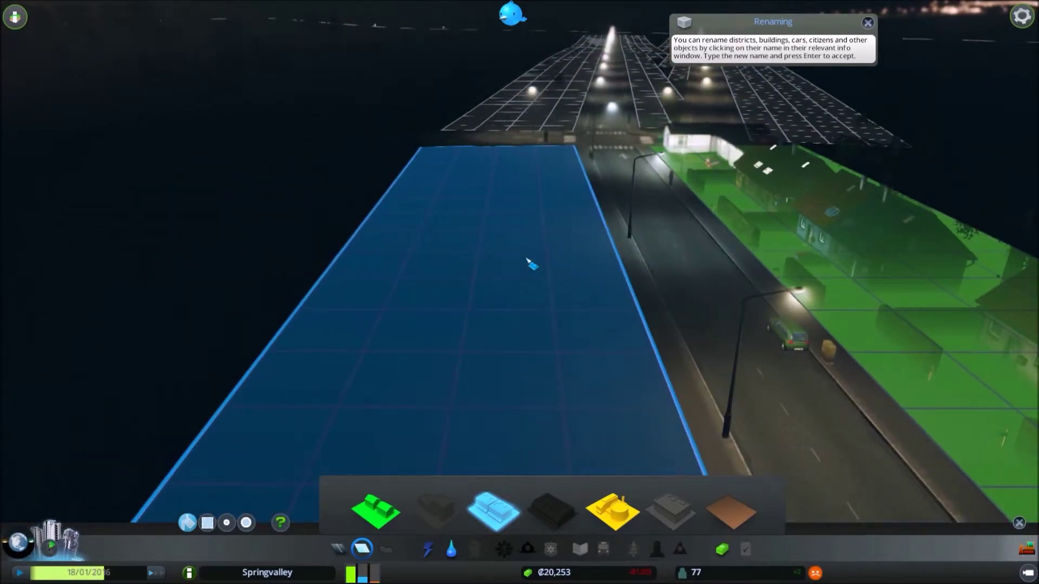
pyautogui.click(533, 250)
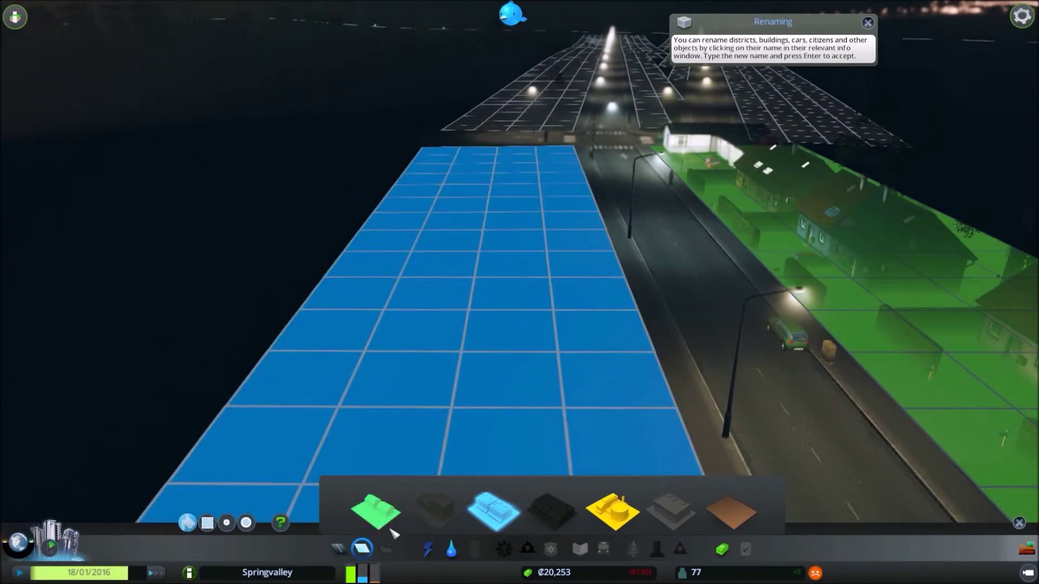
pyautogui.click(452, 549)
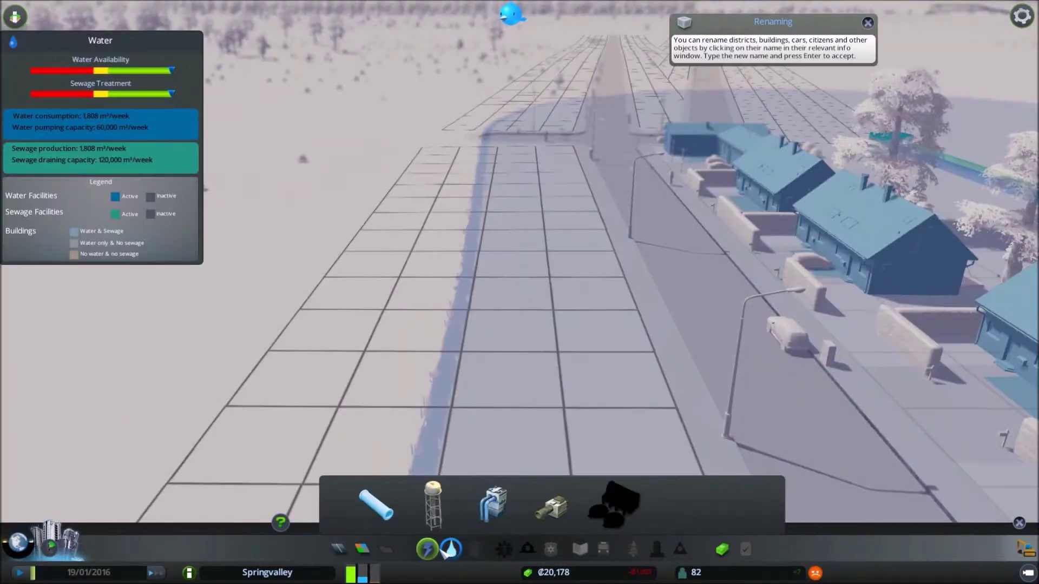
pyautogui.click(429, 550)
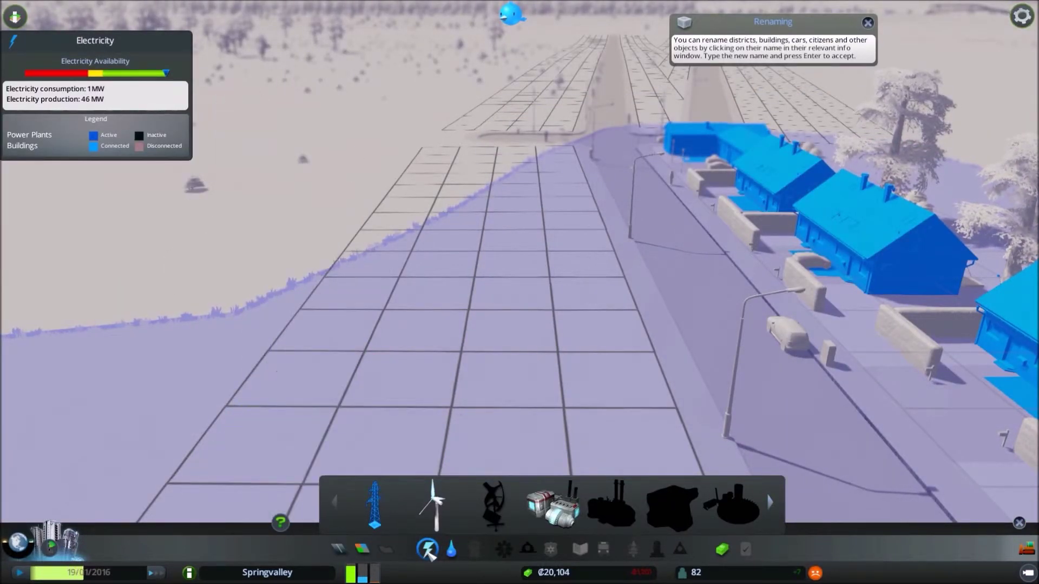
pyautogui.click(429, 551)
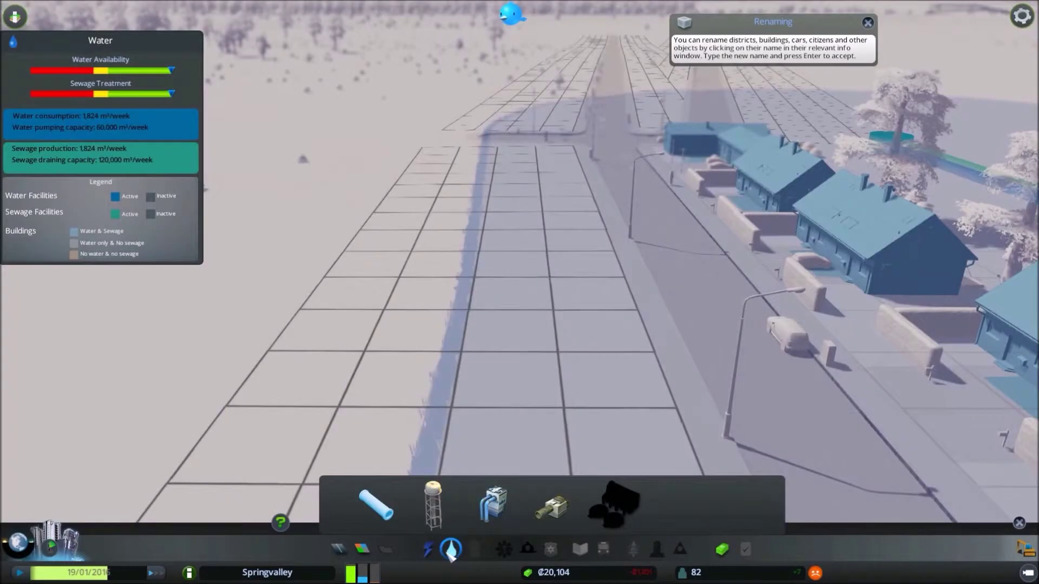
pyautogui.click(452, 551)
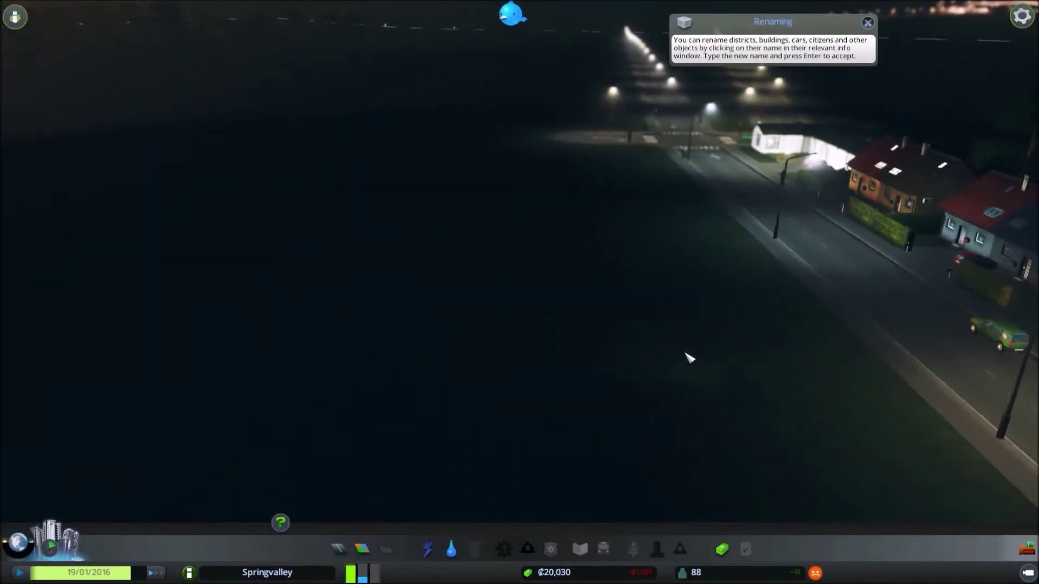
pyautogui.scroll(-5, 649, 392)
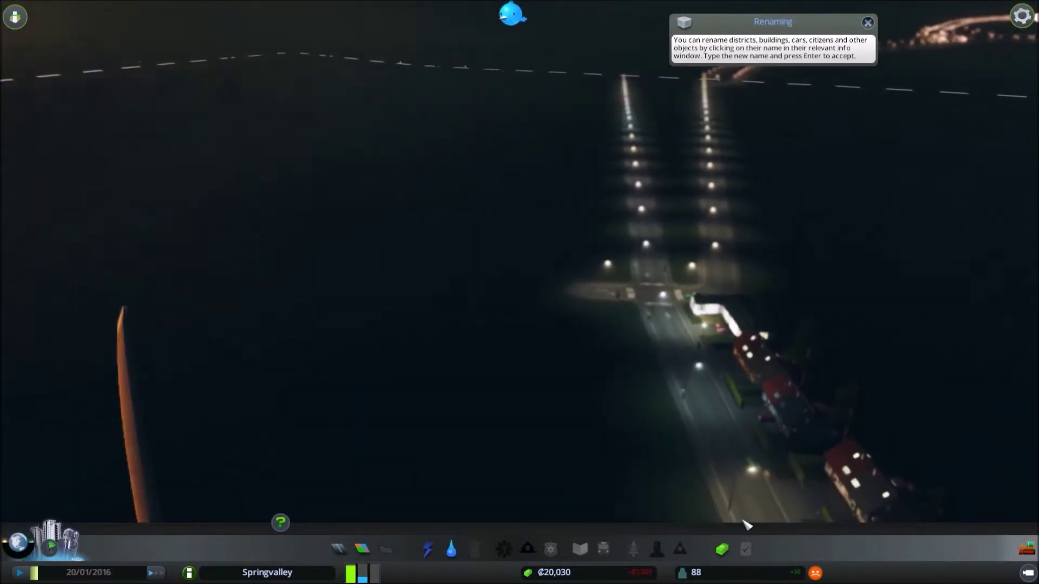
pyautogui.press('q')
pyautogui.press('e')
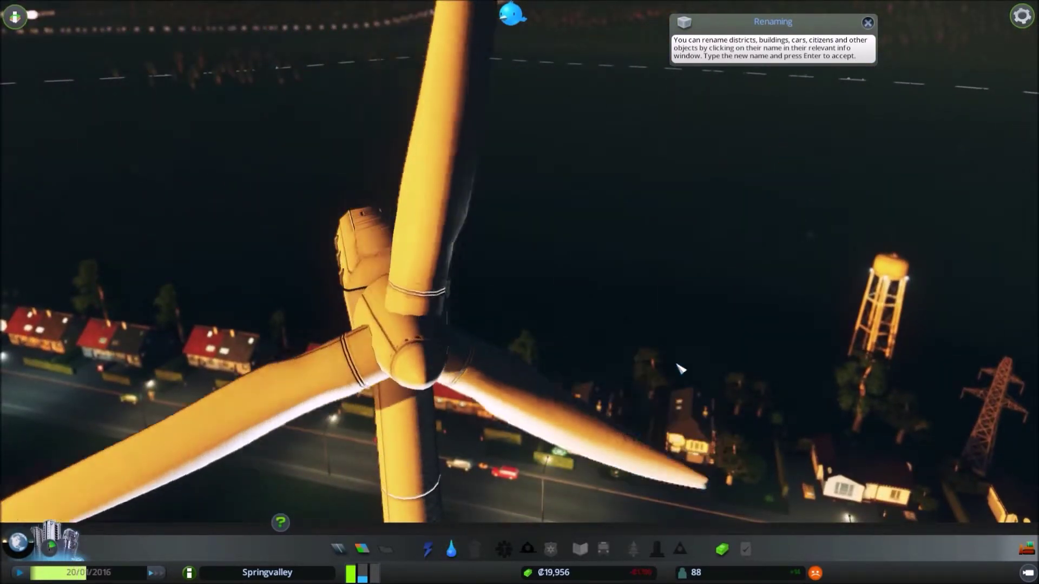
pyautogui.moveTo(477, 519); pyautogui.dragTo(475, 245)
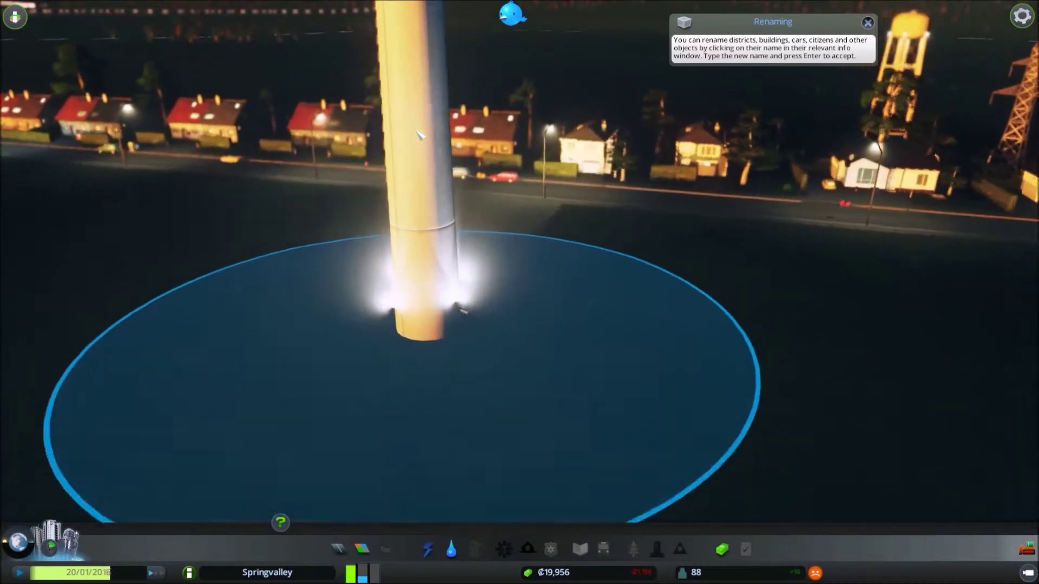
pyautogui.press('w')
pyautogui.press('a')
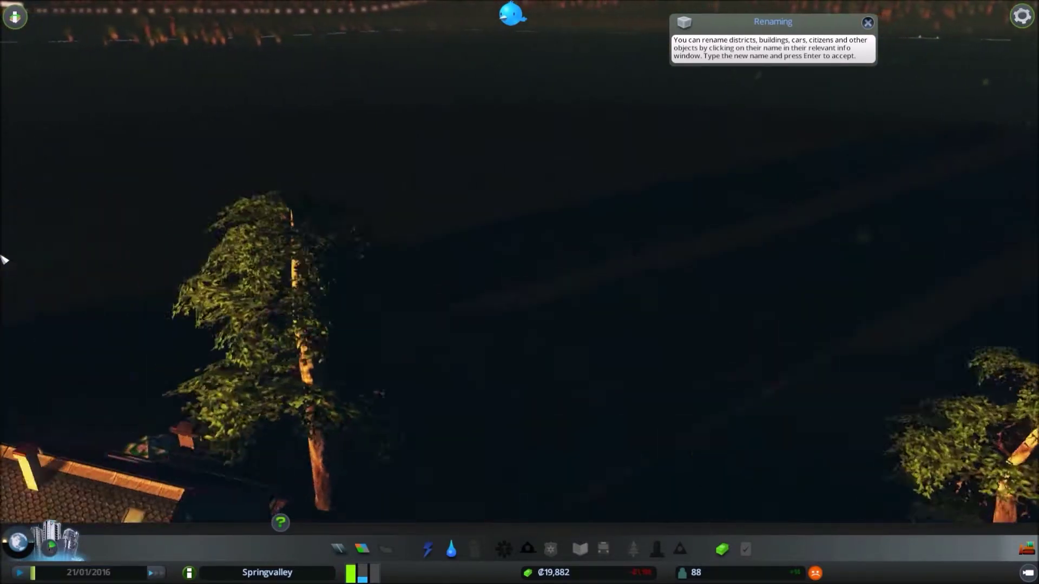
pyautogui.press('a')
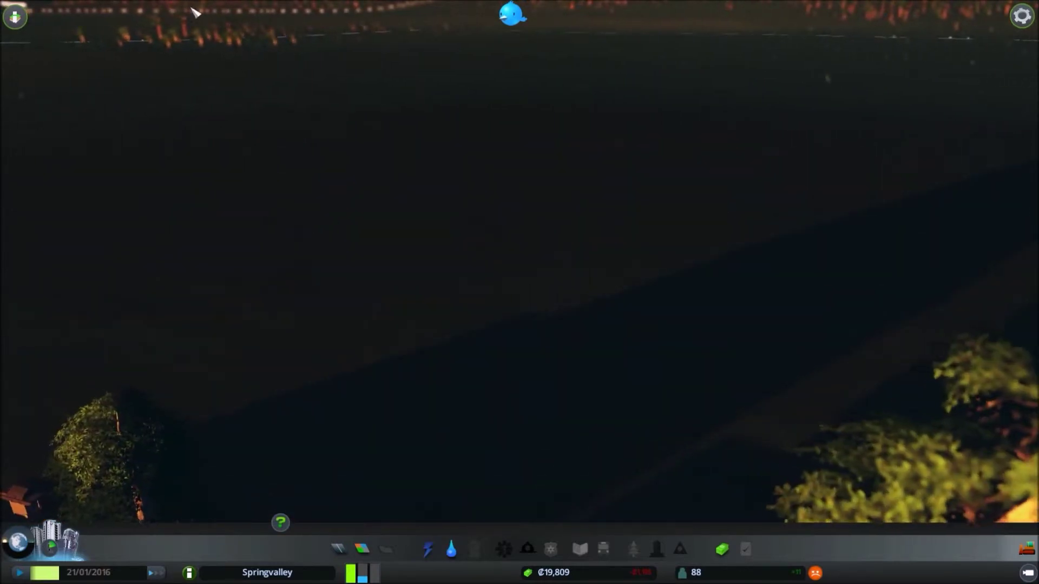
pyautogui.press('a')
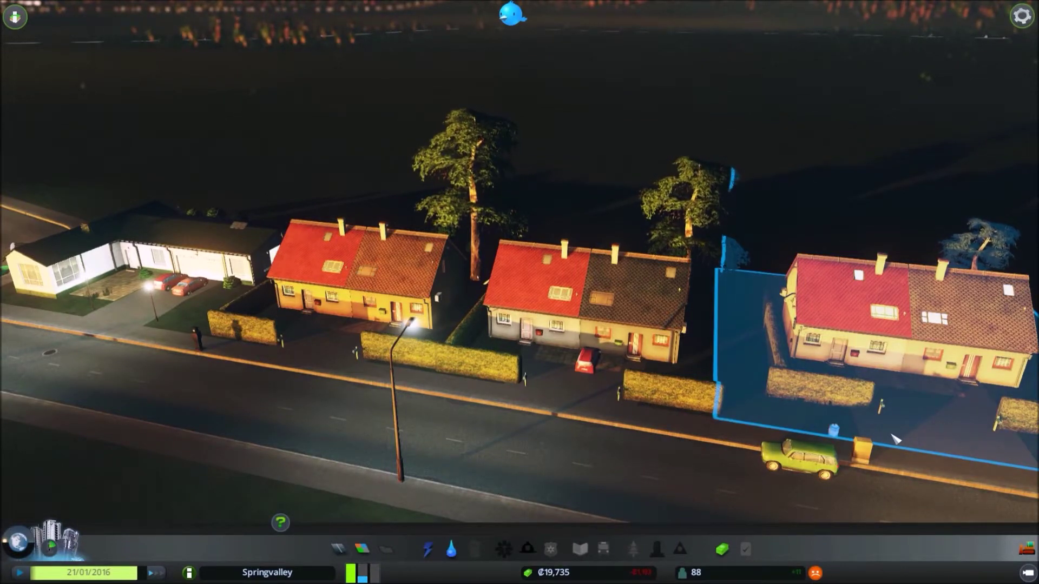
pyautogui.press('a')
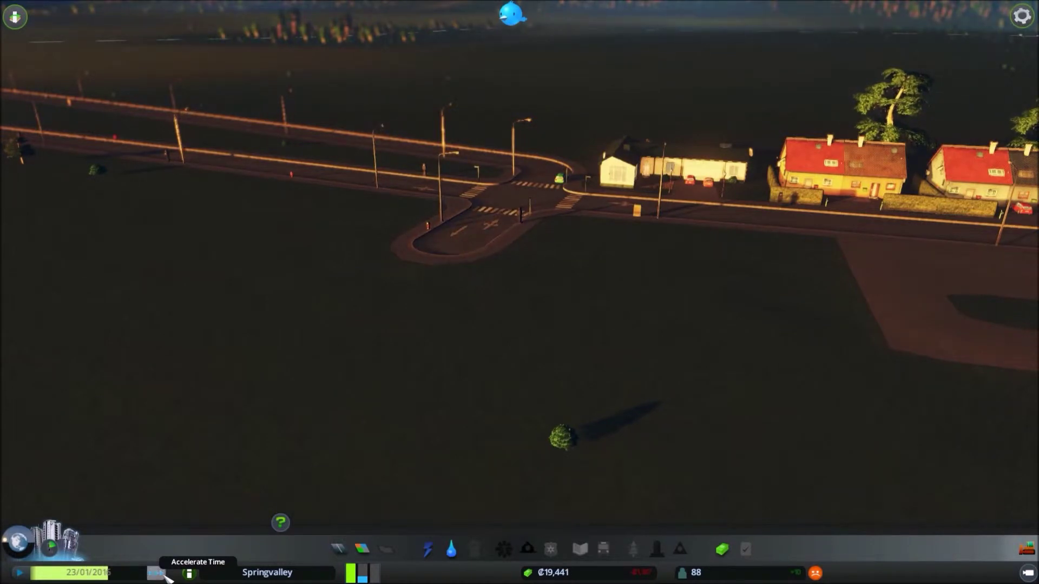
# Step: Speed up game time and pan along the new block to watch shops construct
pyautogui.click(155, 573)
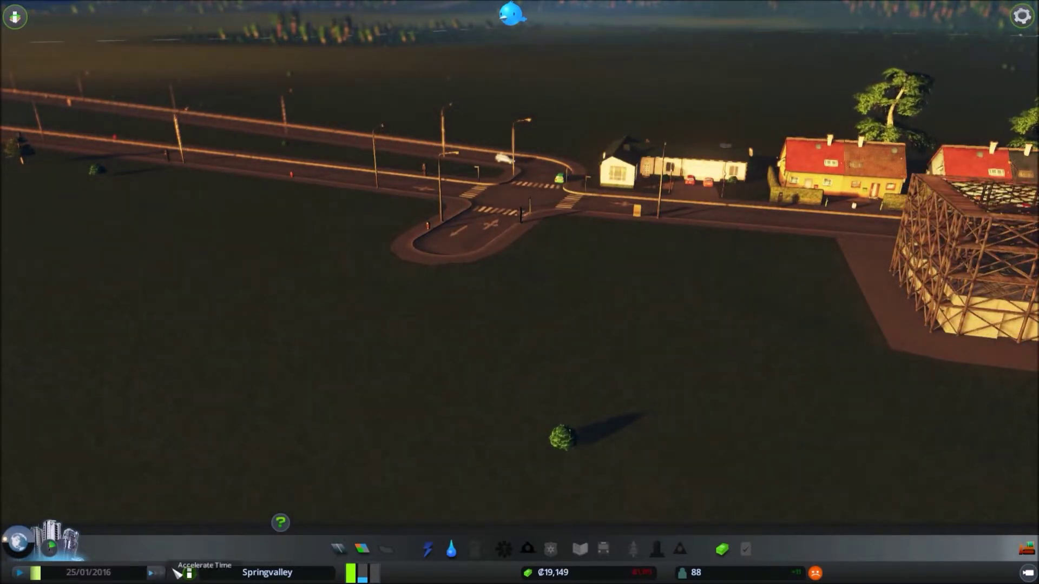
pyautogui.press('d')
pyautogui.scroll(2, 520, 292)
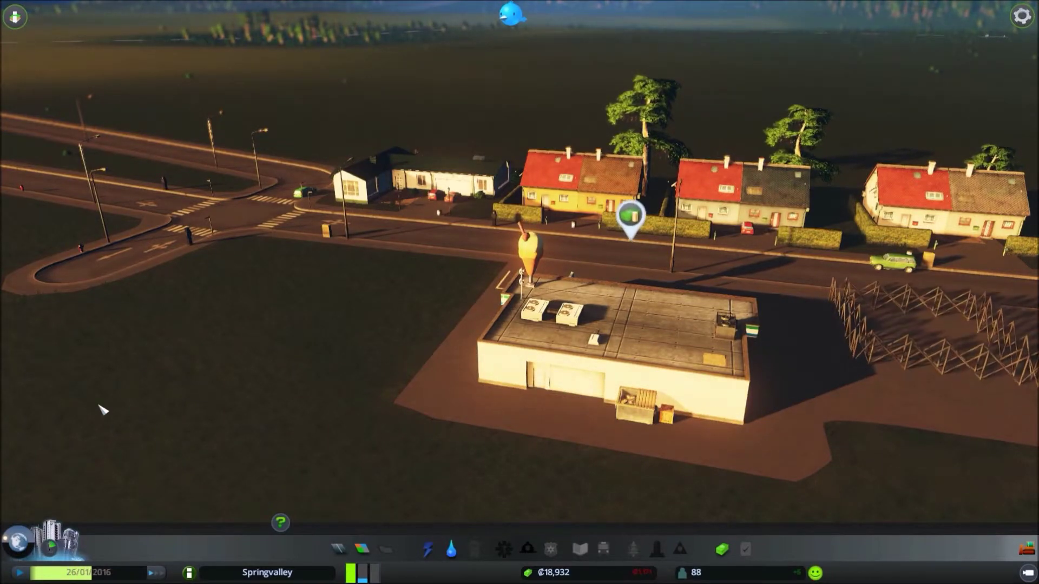
pyautogui.moveTo(674, 258); pyautogui.dragTo(71, 413)
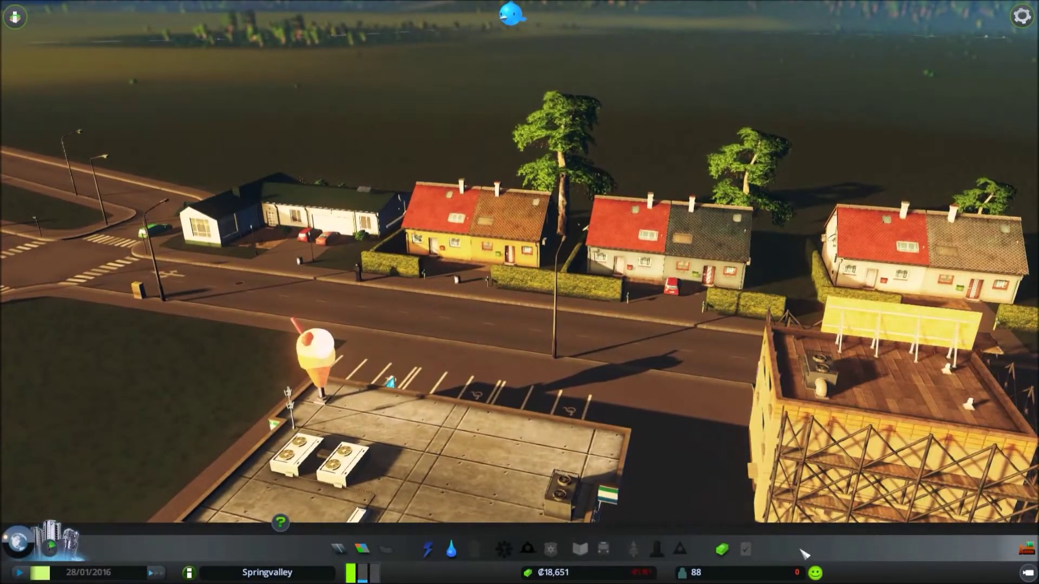
# Step: Inspect the corner shop, the white commercial building and the brown corner shop
pyautogui.click(836, 436)
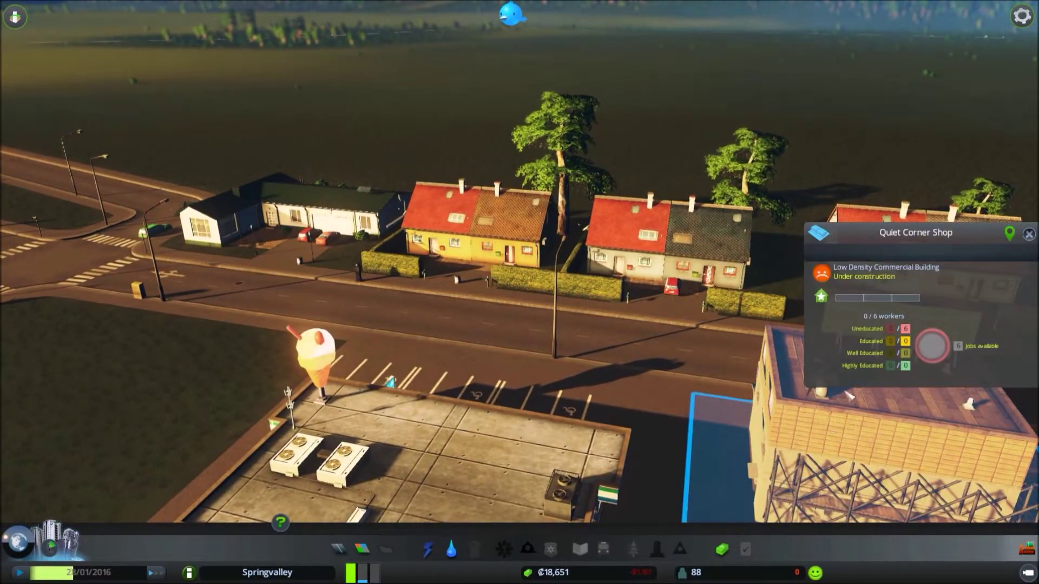
pyautogui.press('d')
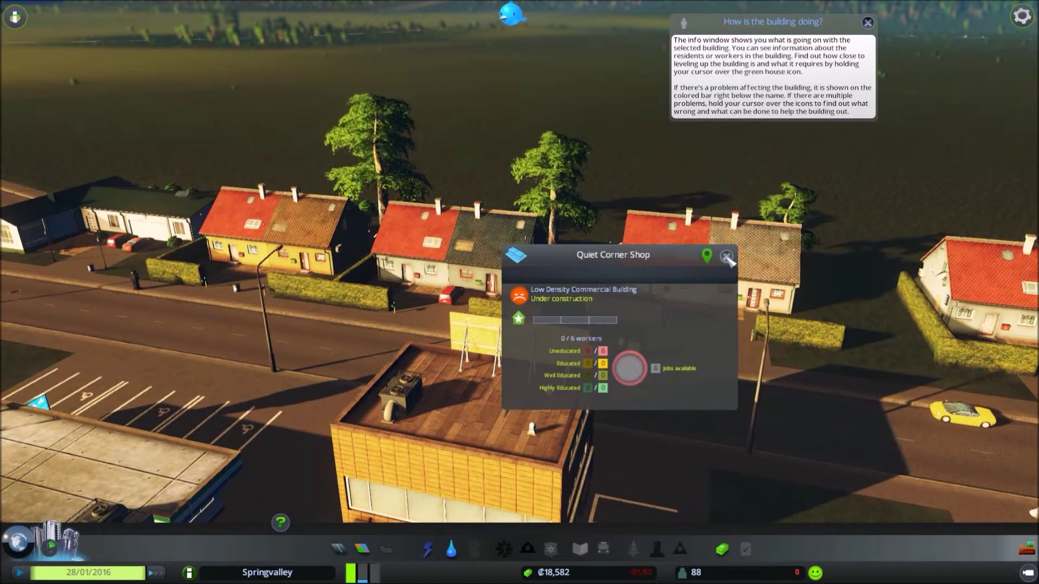
pyautogui.click(727, 257)
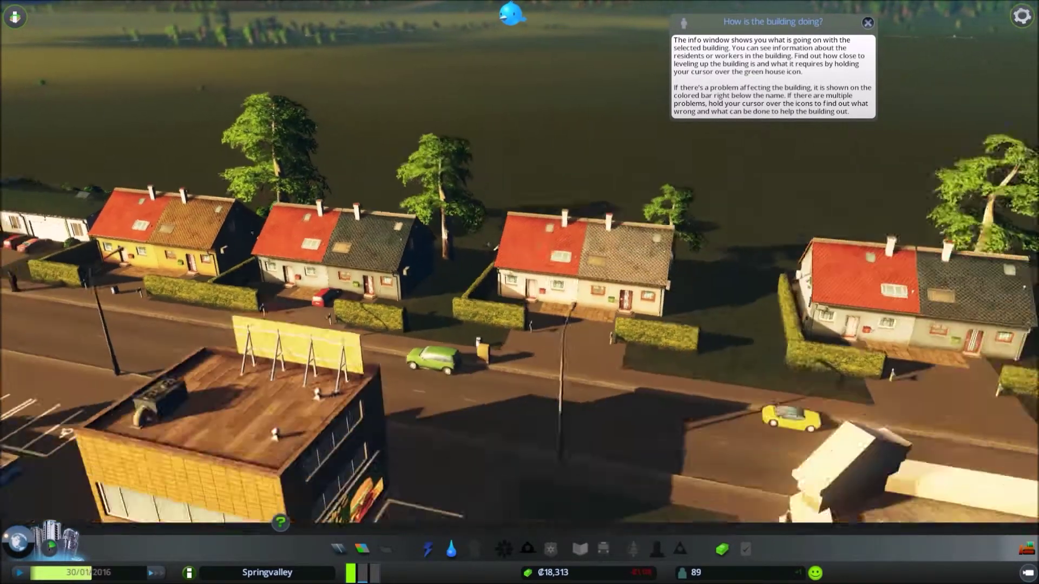
pyautogui.scroll(-5, 520, 325)
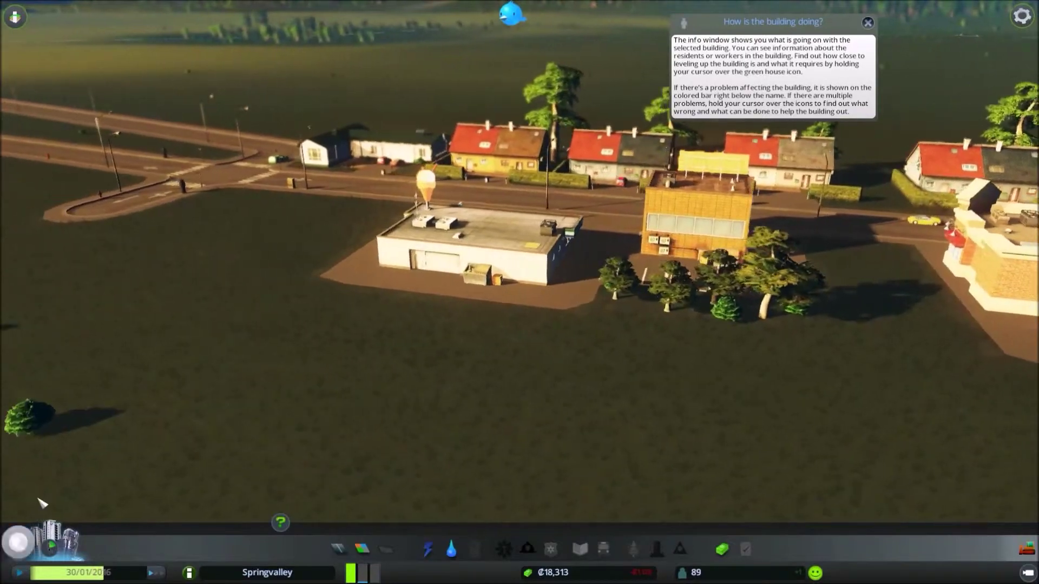
pyautogui.scroll(3, 519, 324)
pyautogui.click(652, 316)
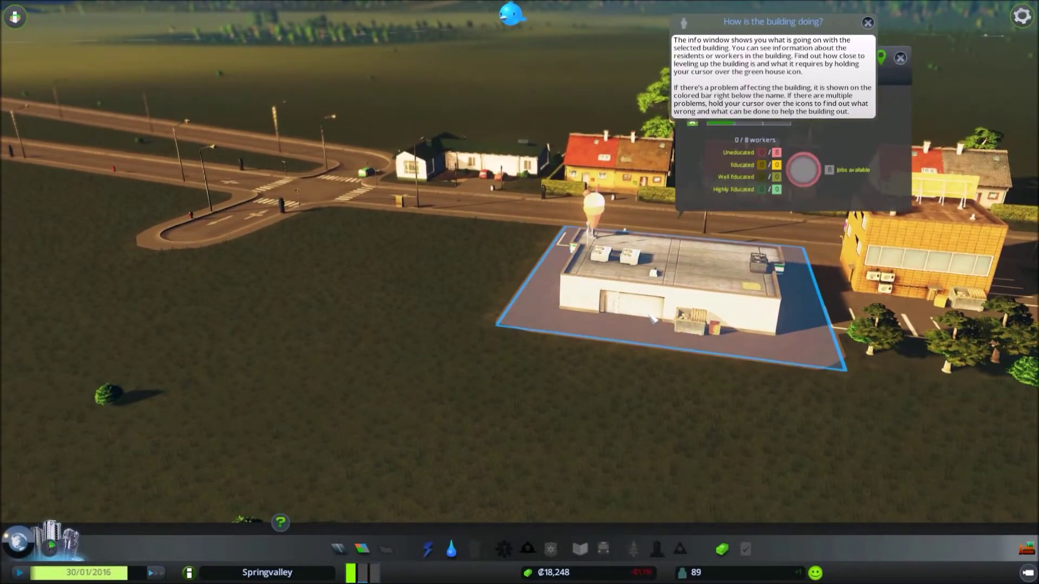
pyautogui.scroll(2, 674, 327)
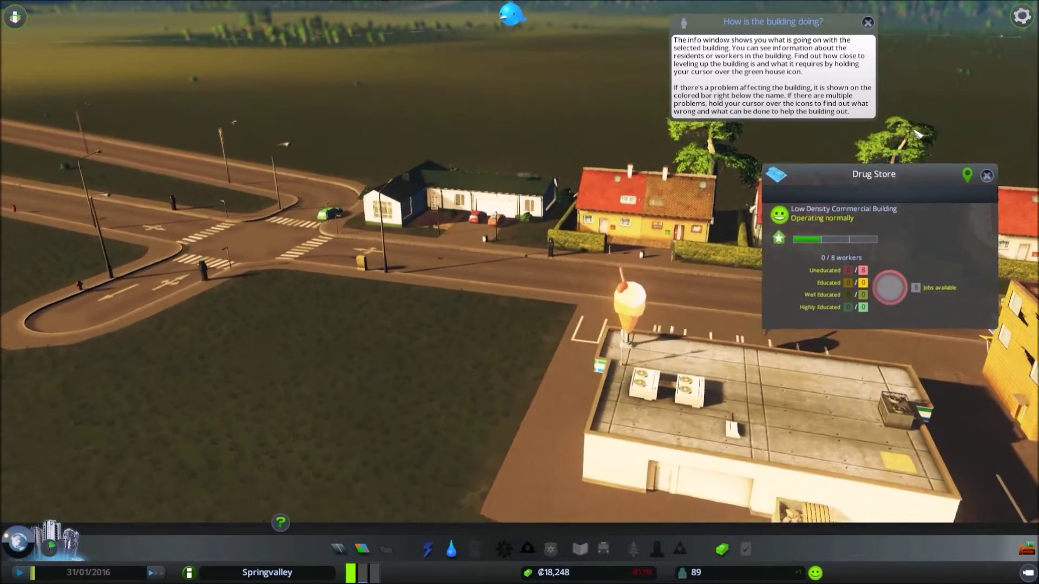
pyautogui.scroll(2, 674, 326)
pyautogui.click(1015, 349)
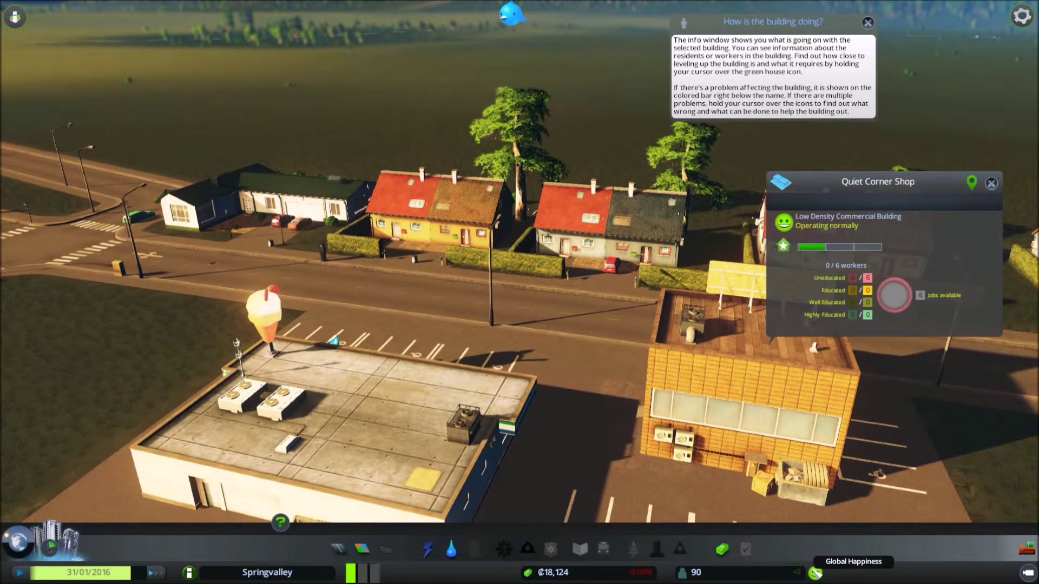
pyautogui.press('a')
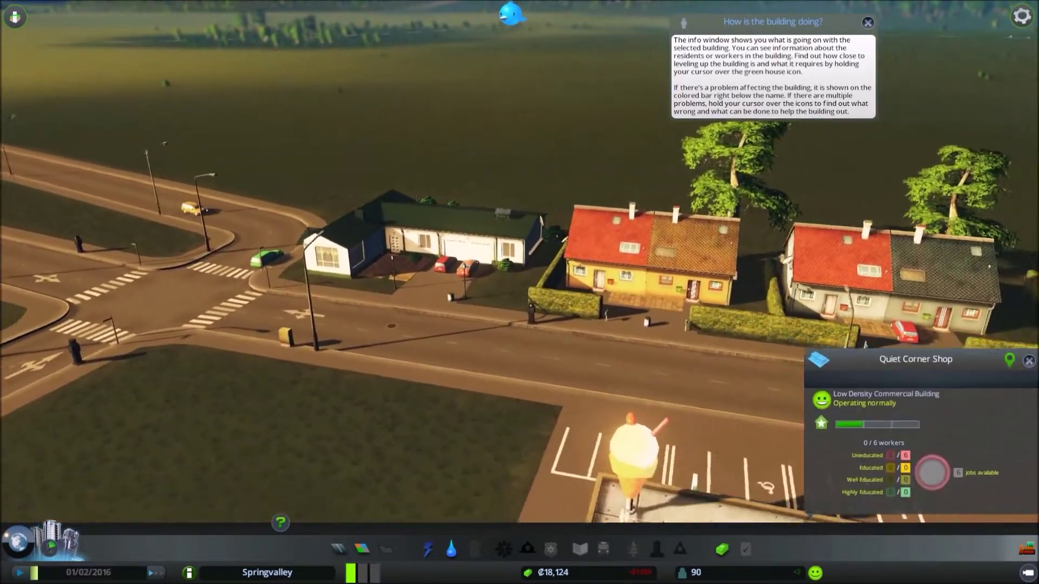
pyautogui.press('d')
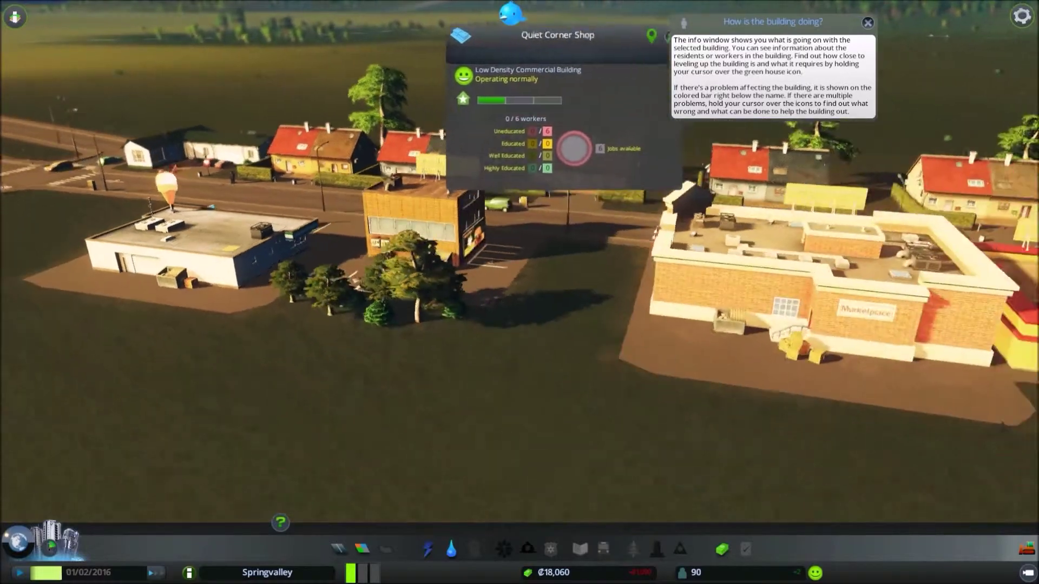
# Step: Inspect the marketplace, the red and yellow store, its neighbour and the houses behind
pyautogui.press('d')
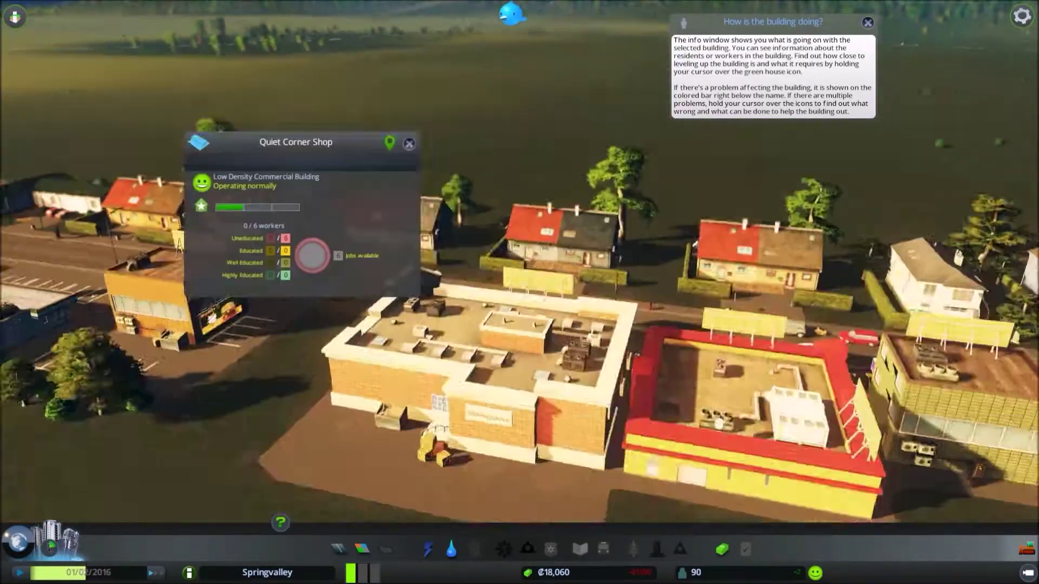
pyautogui.press('w')
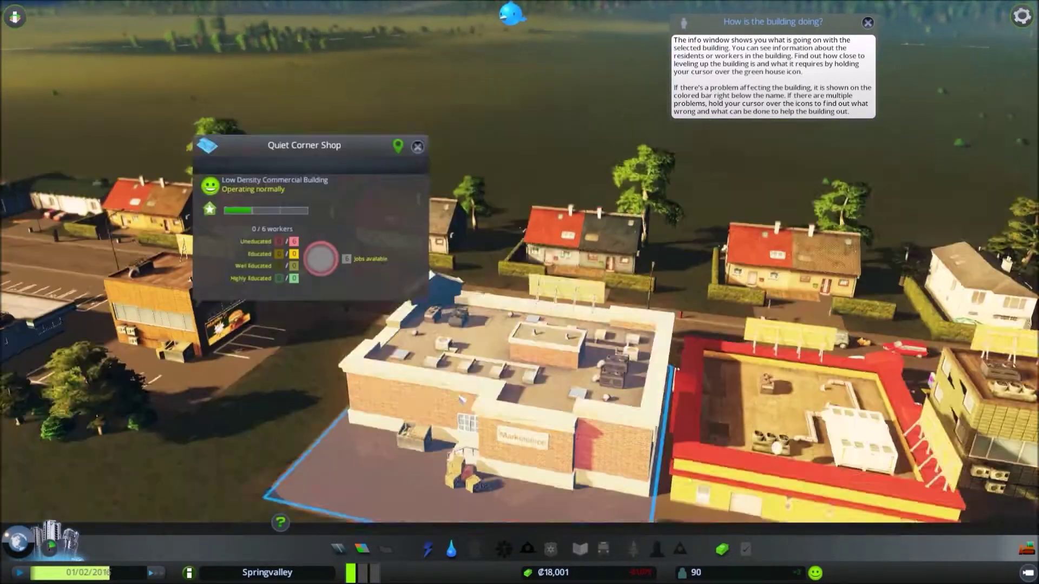
pyautogui.click(460, 399)
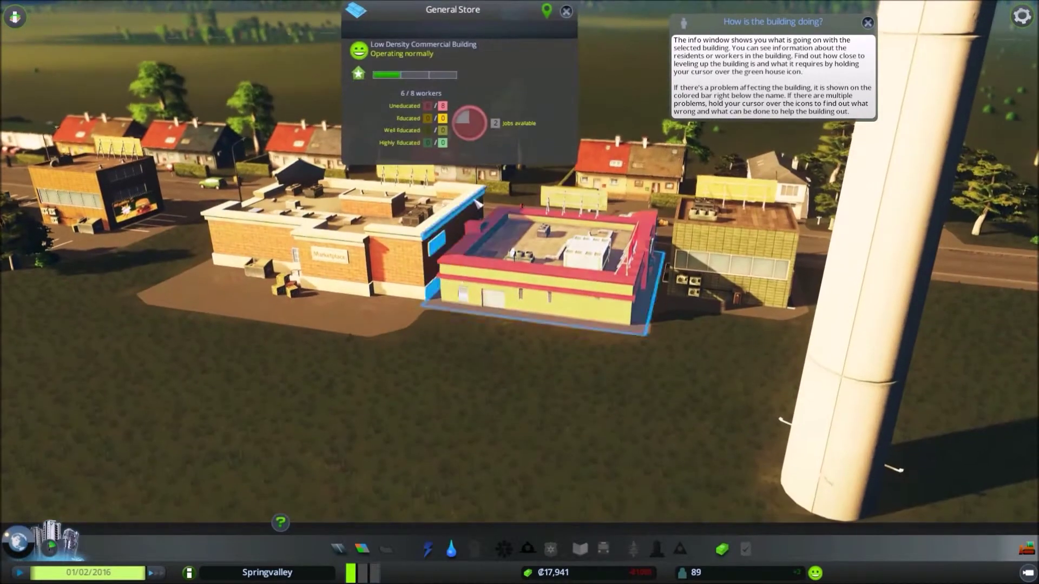
pyautogui.click(552, 268)
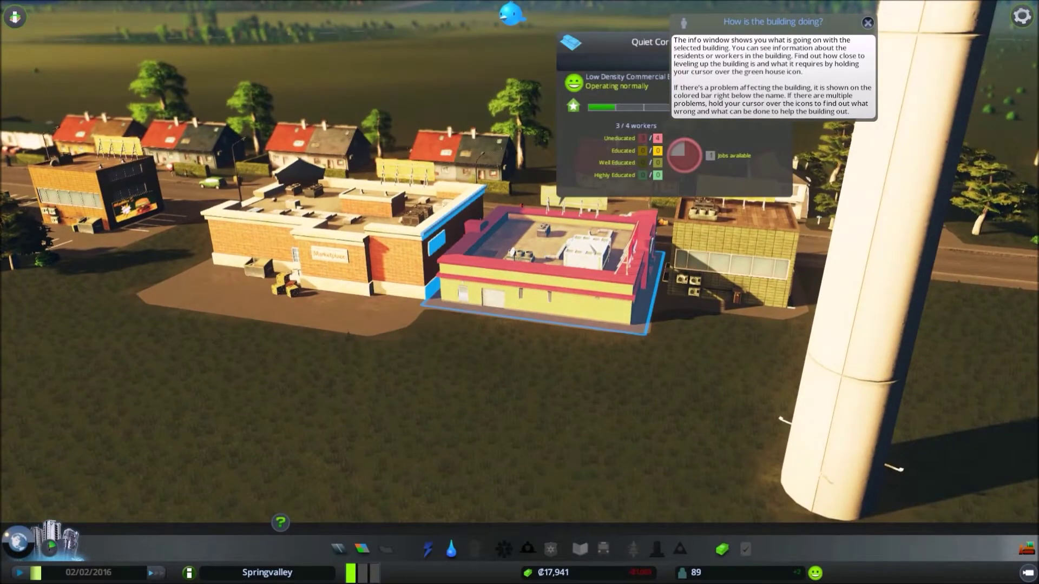
pyautogui.click(722, 252)
pyautogui.click(602, 162)
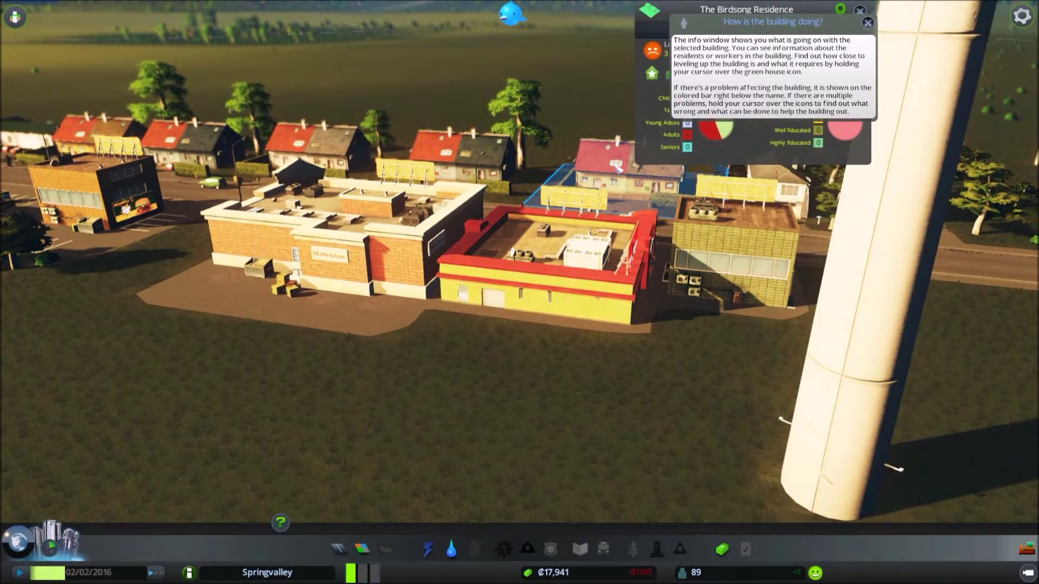
pyautogui.click(512, 163)
pyautogui.click(383, 156)
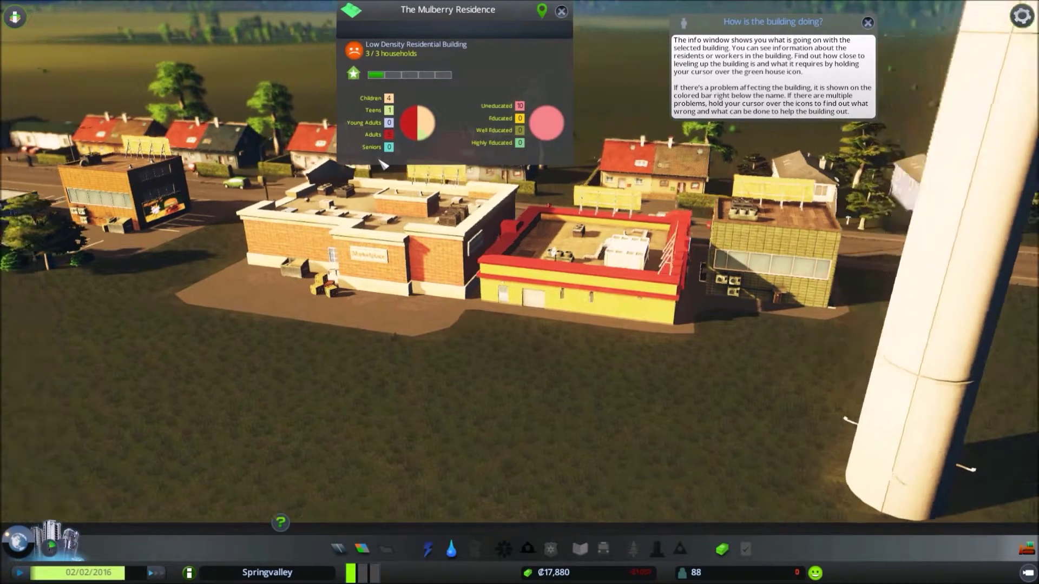
pyautogui.press('a')
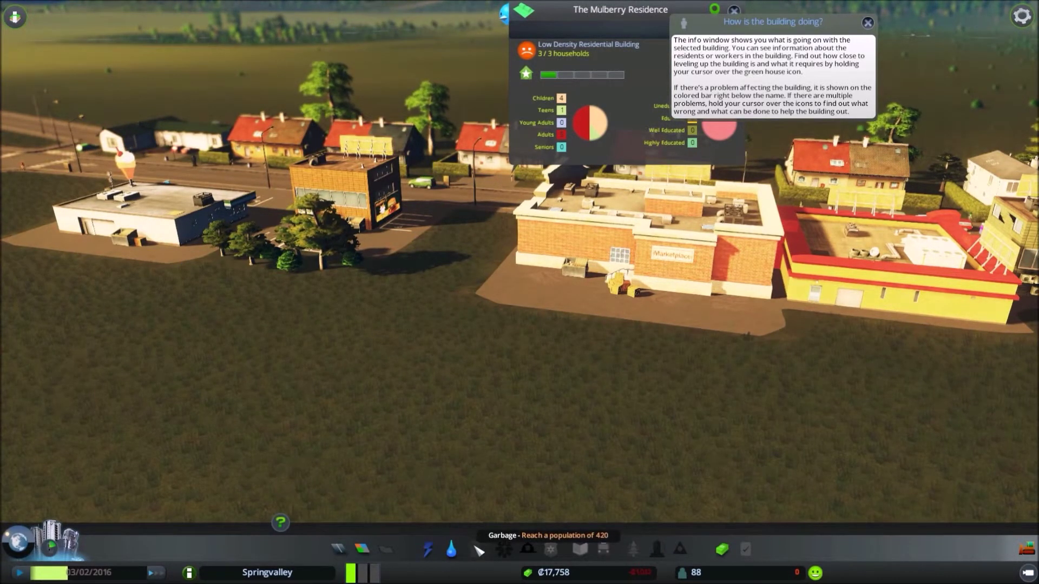
# Step: Bring up the zoning tools and outline the lot in front of the shops
pyautogui.click(363, 549)
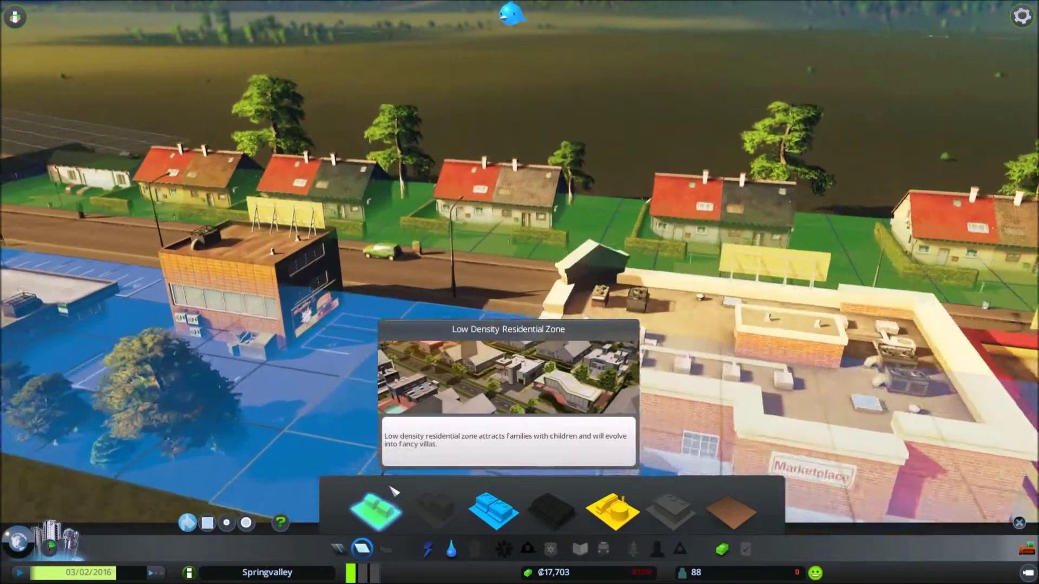
pyautogui.scroll(5, 445, 326)
pyautogui.press('s')
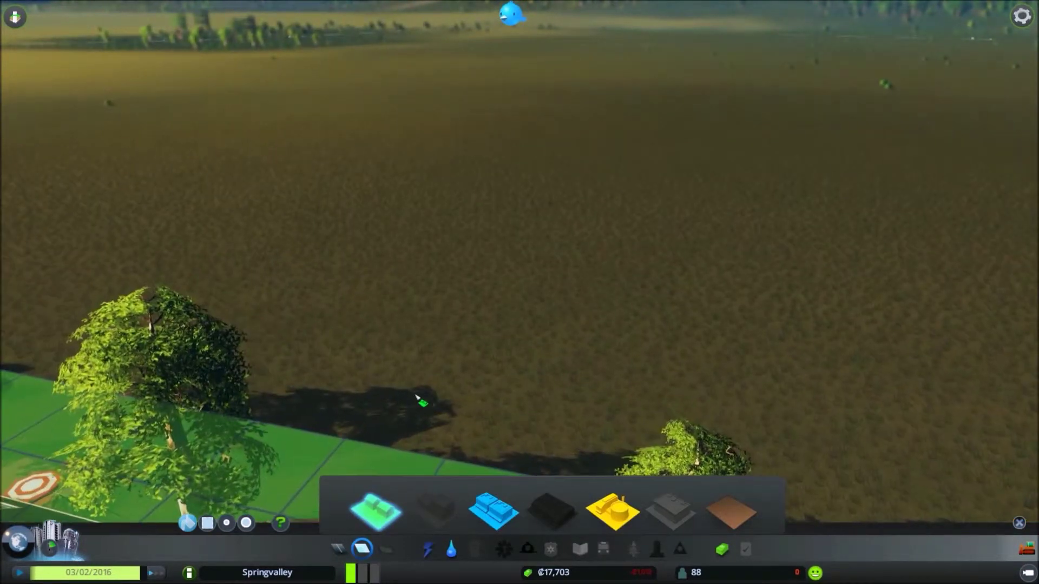
pyautogui.press('w')
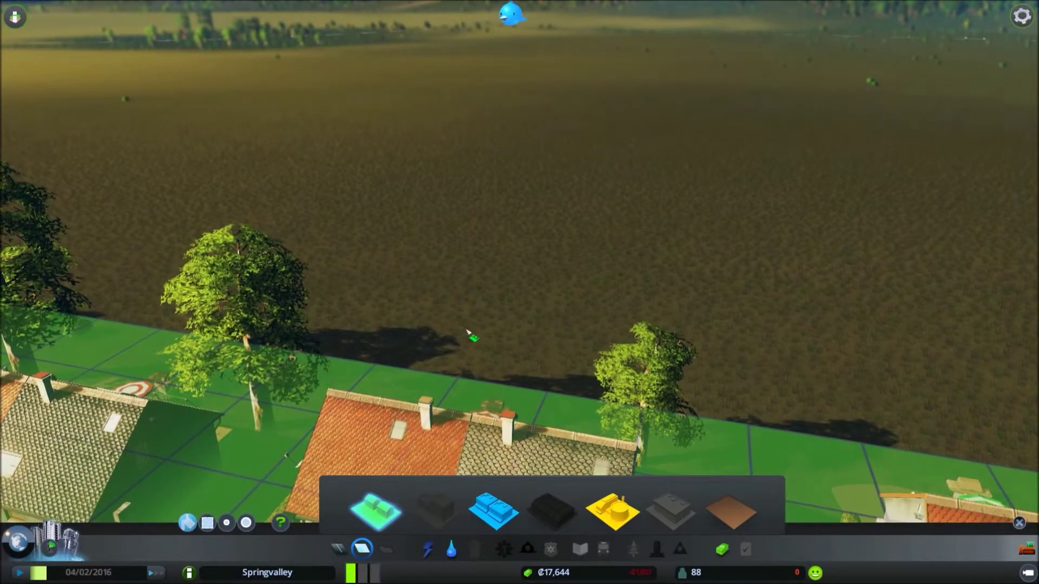
pyautogui.press('w')
pyautogui.press('s')
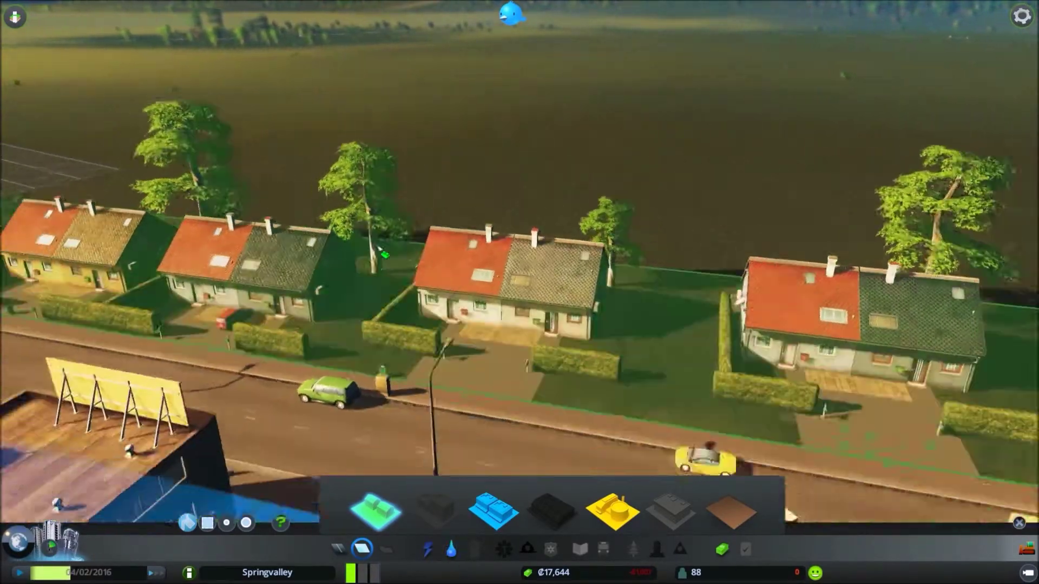
pyautogui.scroll(-4, 469, 336)
pyautogui.scroll(-3, 395, 197)
pyautogui.scroll(3, 487, 291)
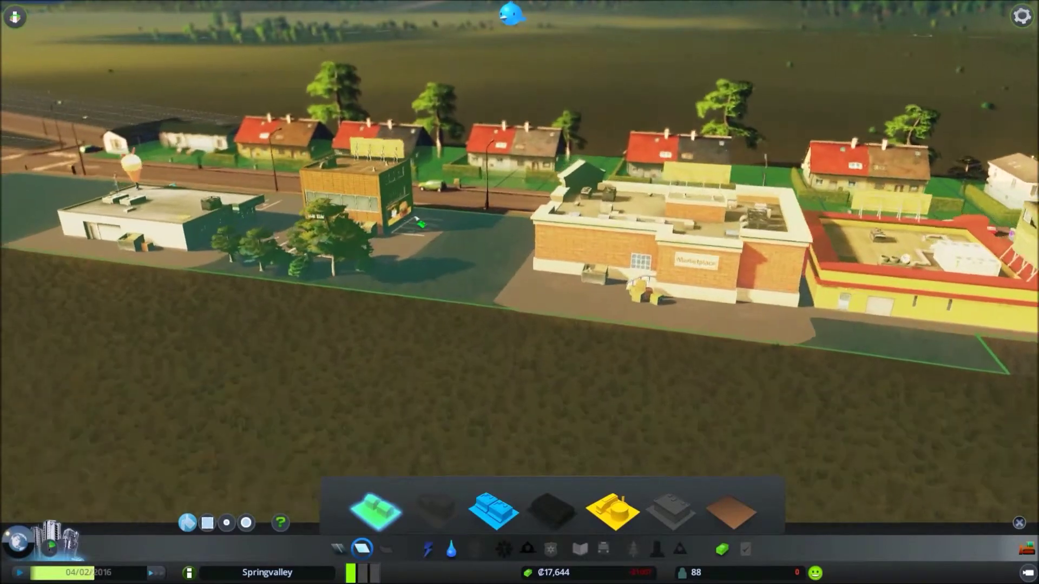
pyautogui.moveTo(442, 280); pyautogui.dragTo(488, 290)
pyautogui.scroll(4, 487, 290)
pyautogui.press('w')
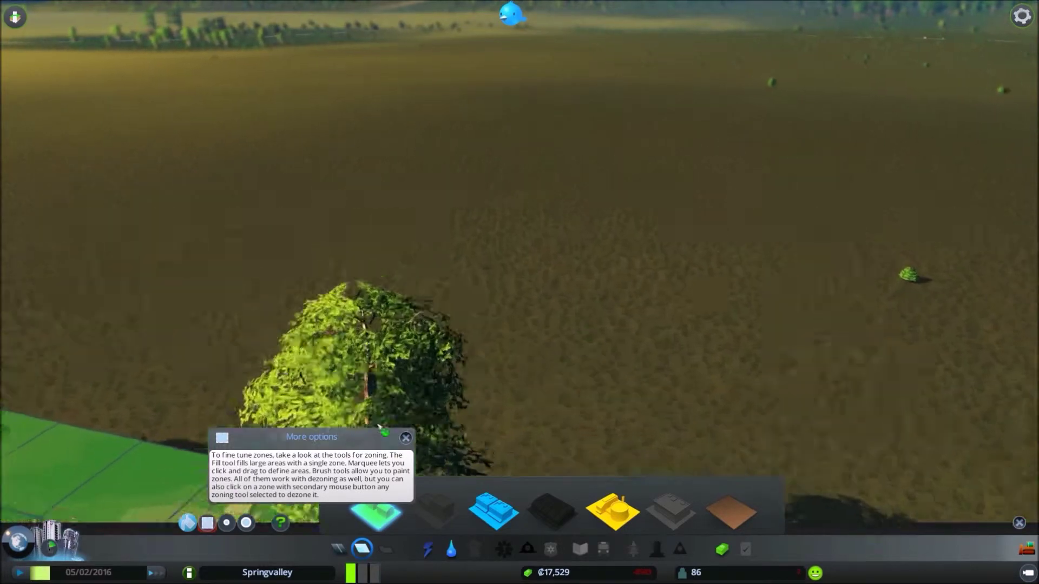
pyautogui.press('s')
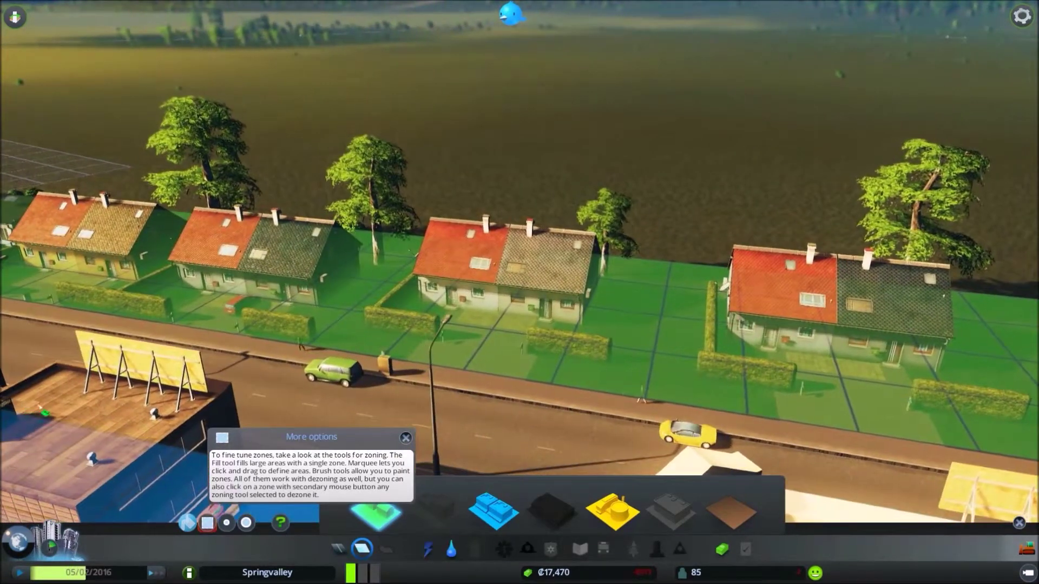
pyautogui.scroll(-3, 520, 293)
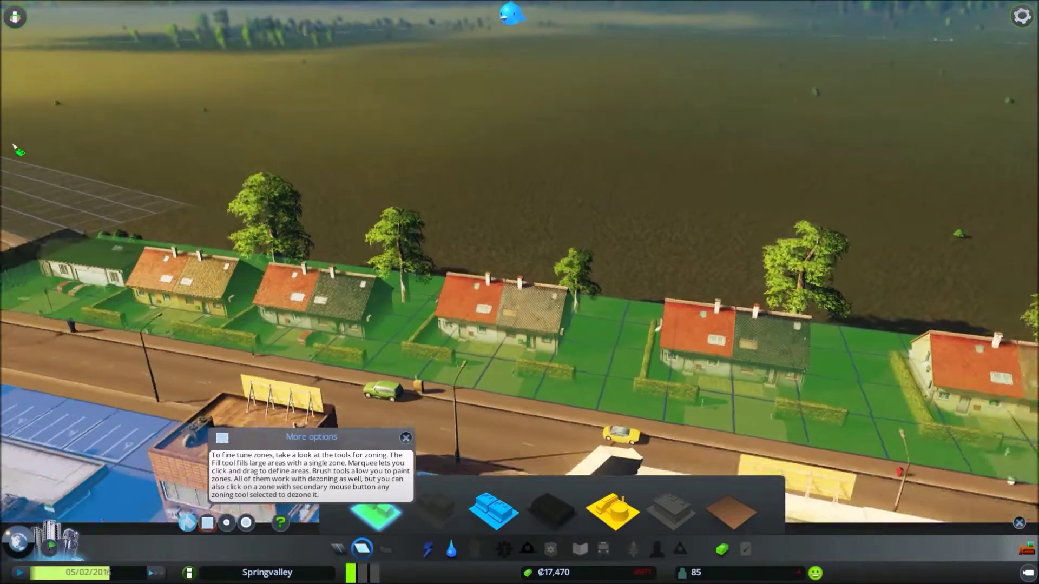
pyautogui.scroll(-3, 520, 292)
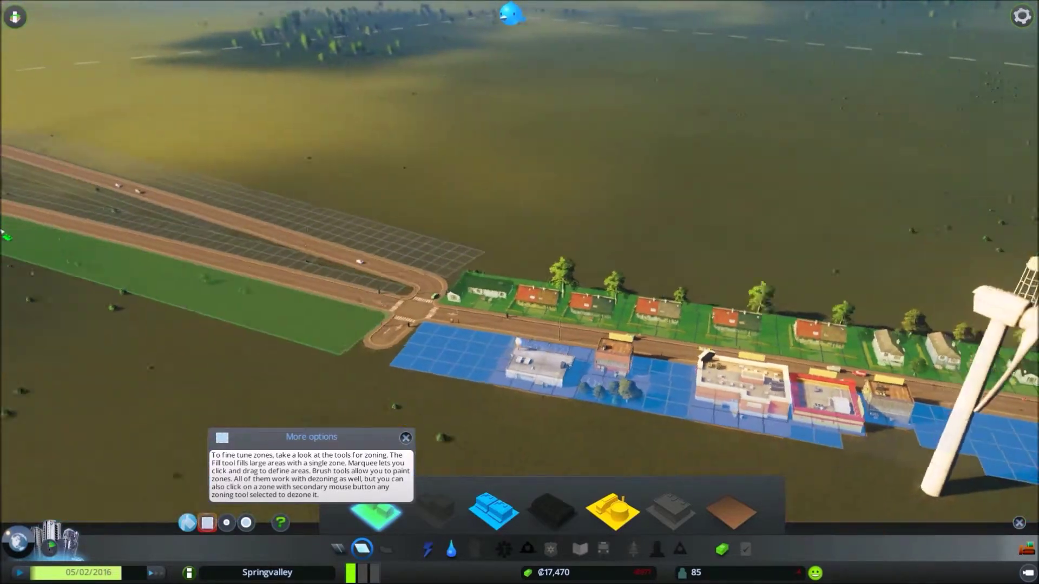
# Step: Survey the empty land around town, then open and close the Chirper messages
pyautogui.press('a')
pyautogui.scroll(3, 520, 292)
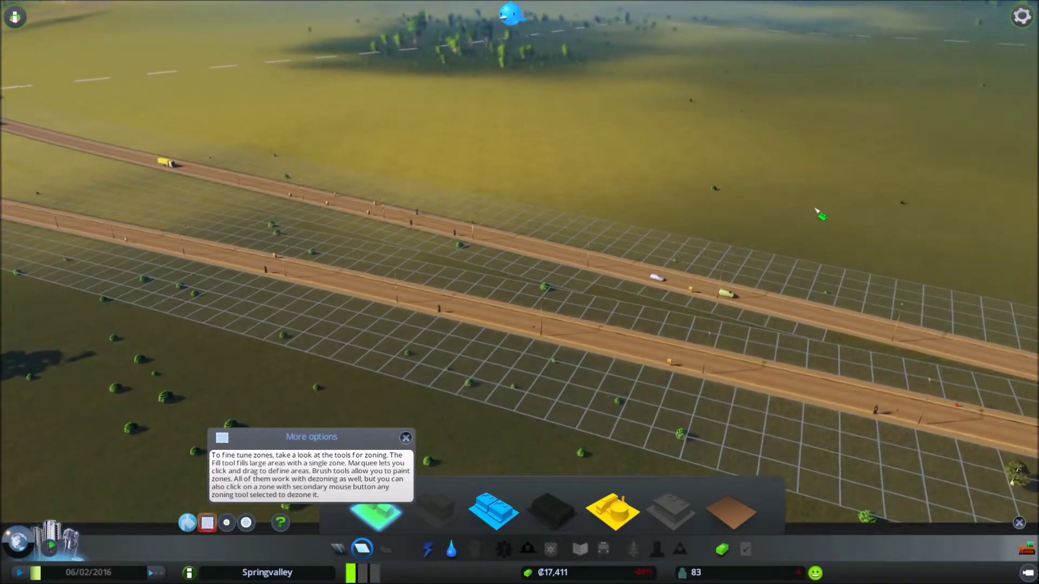
pyautogui.press('q')
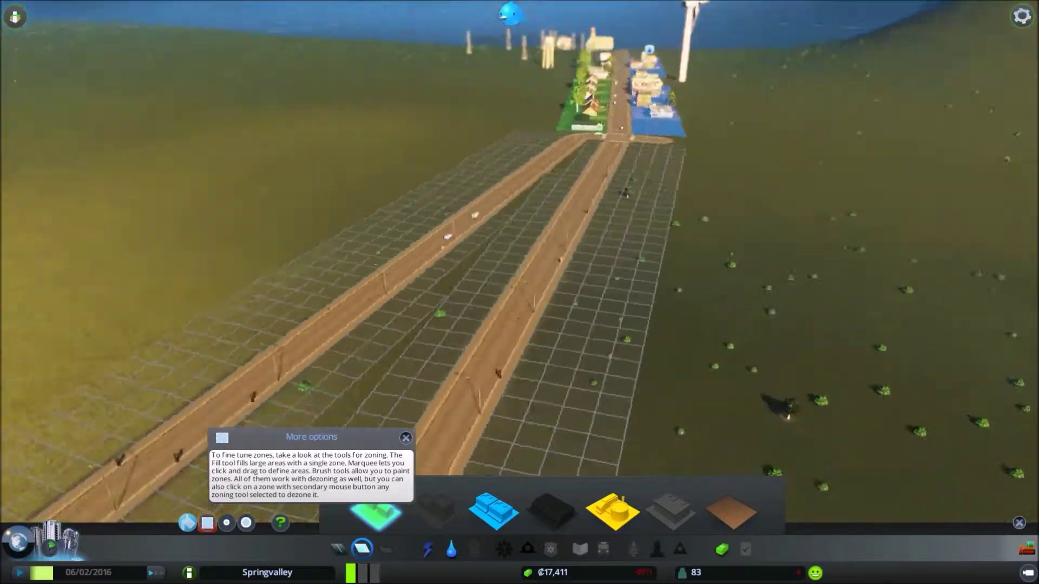
pyautogui.scroll(5, 520, 293)
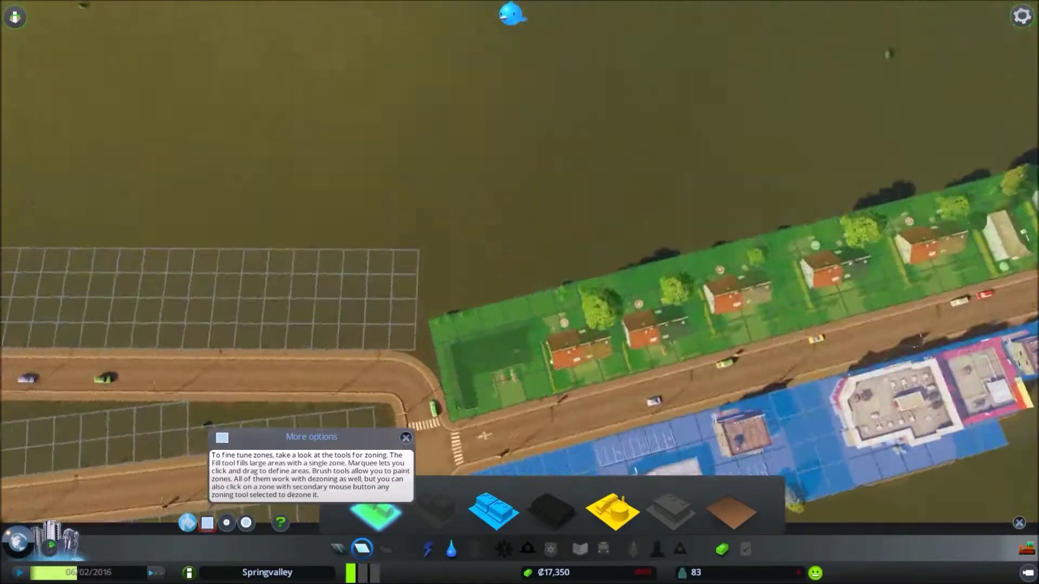
pyautogui.press('s')
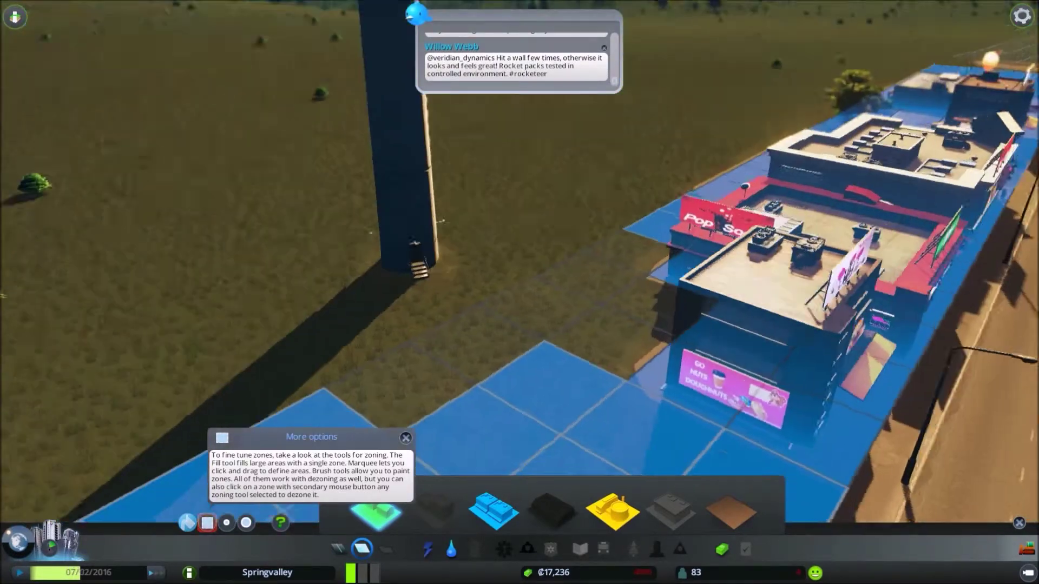
pyautogui.press('r')
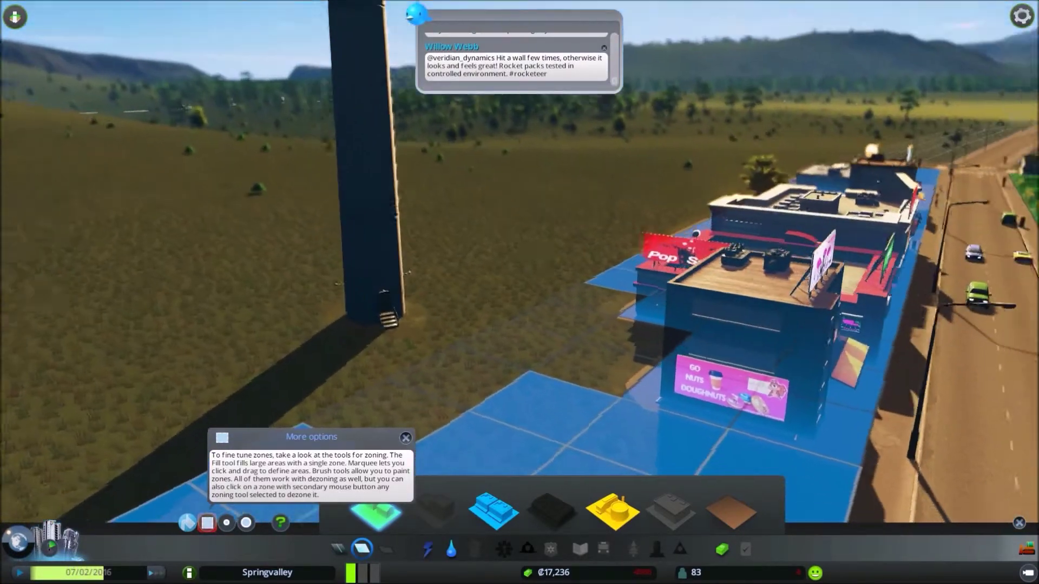
pyautogui.press('q')
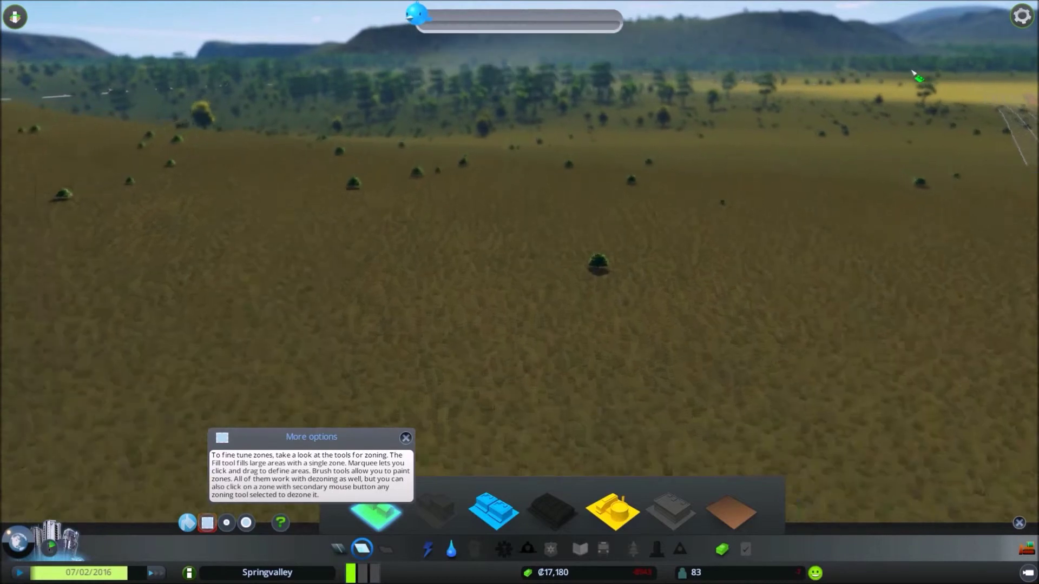
pyautogui.press('d')
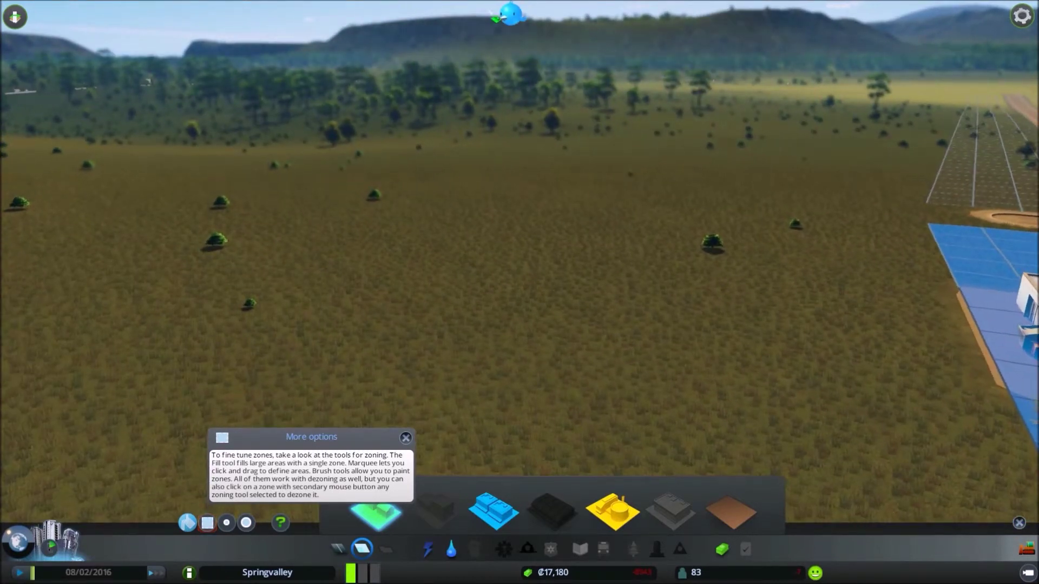
pyautogui.click(511, 15)
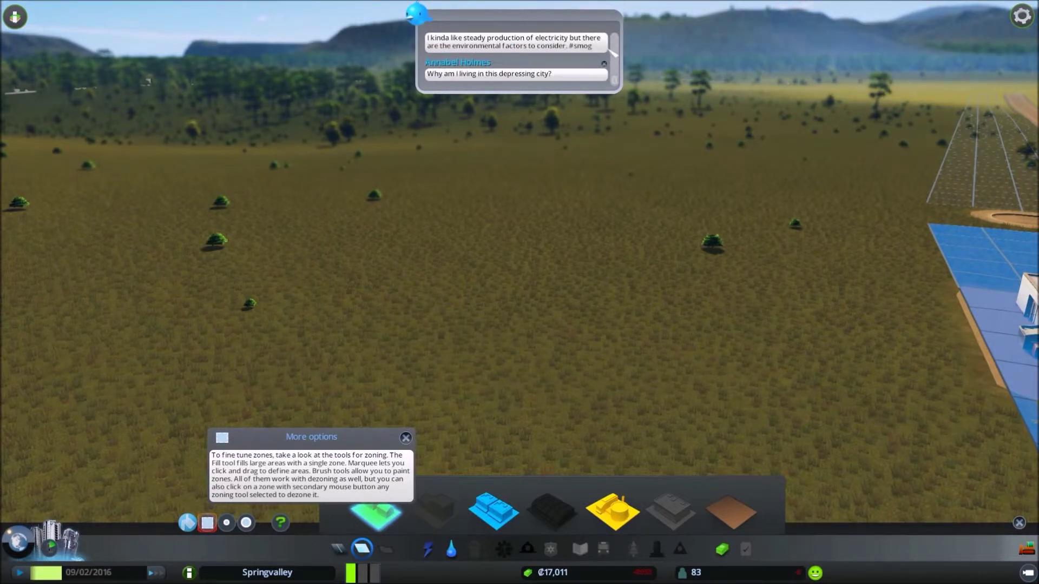
pyautogui.click(417, 13)
# Step: Zone the empty lot beside the ice-cream shop as low density commercial
pyautogui.press('d')
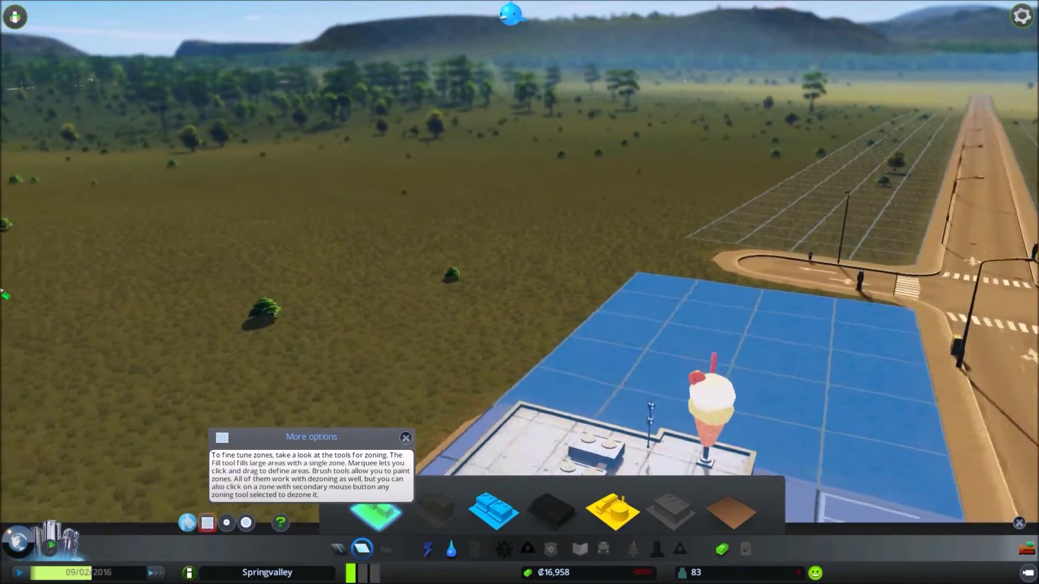
pyautogui.press('e')
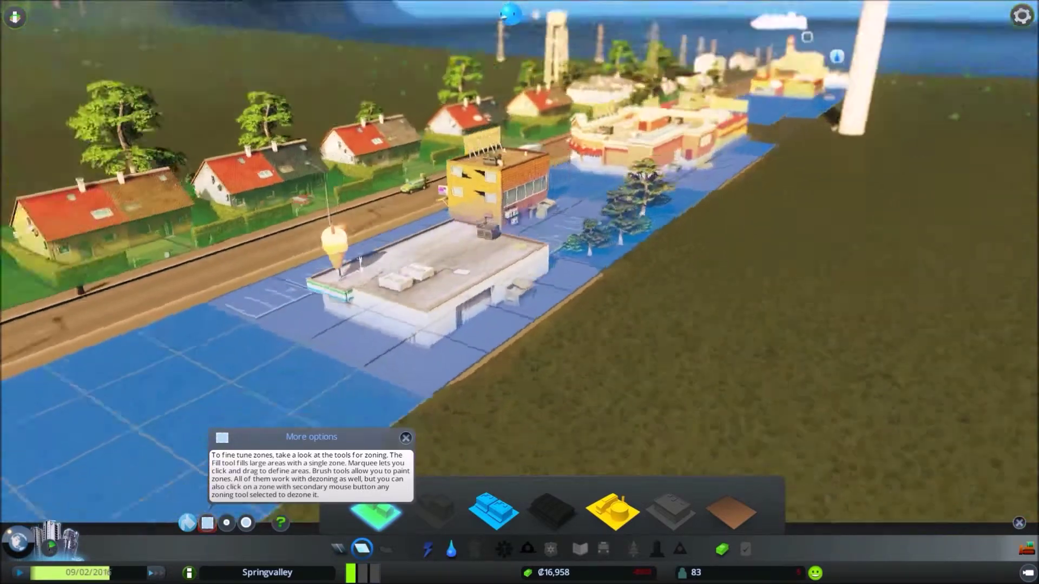
pyautogui.scroll(-3, 609, 226)
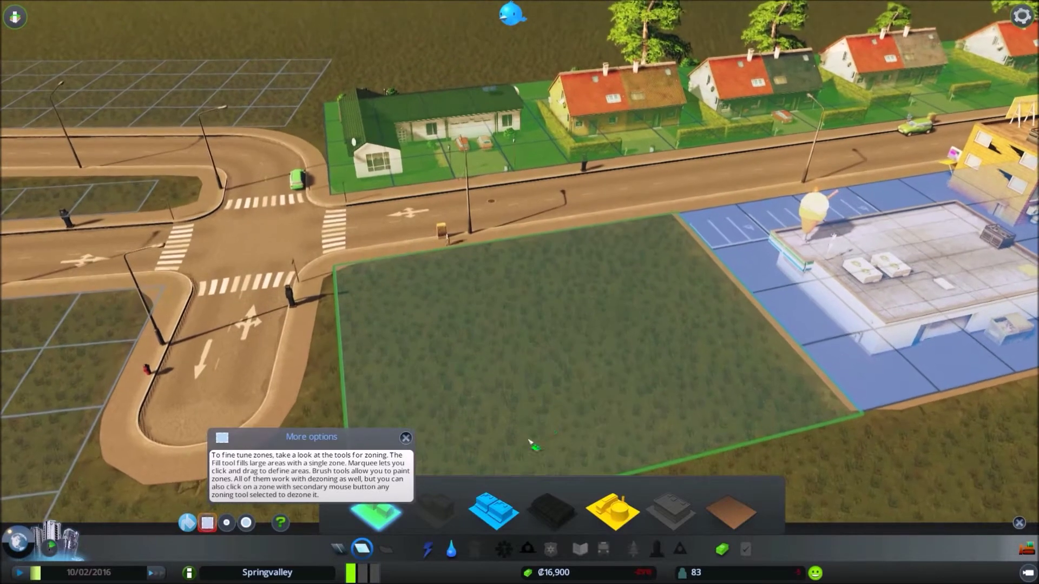
pyautogui.click(596, 311)
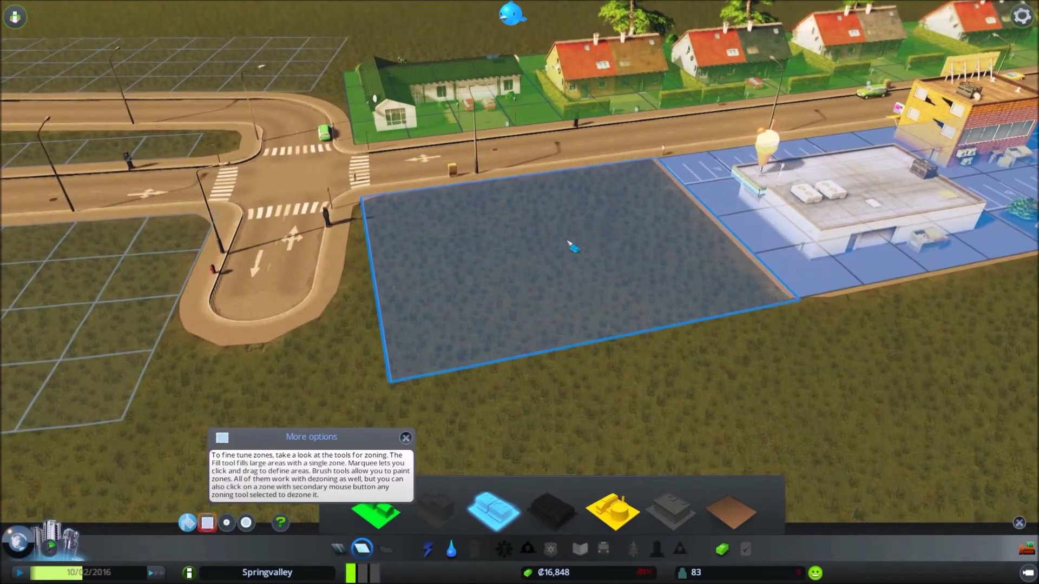
pyautogui.click(569, 243)
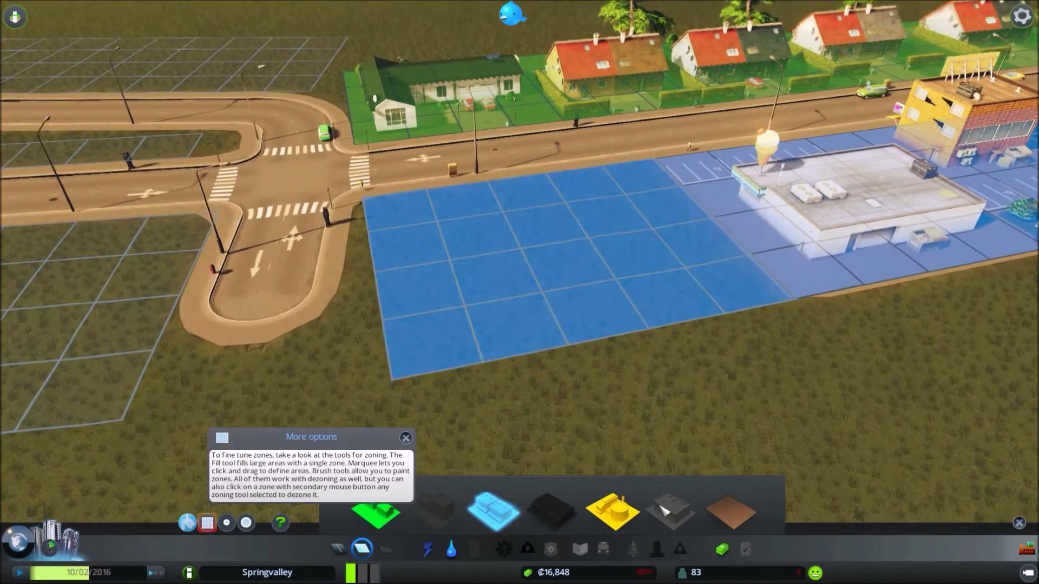
pyautogui.moveTo(671, 512)
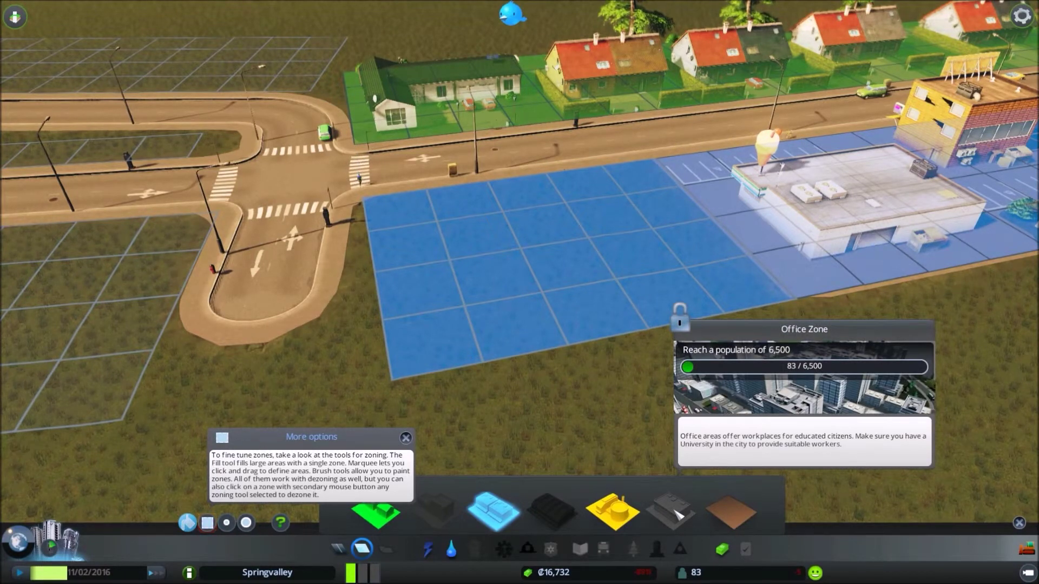
pyautogui.press('s')
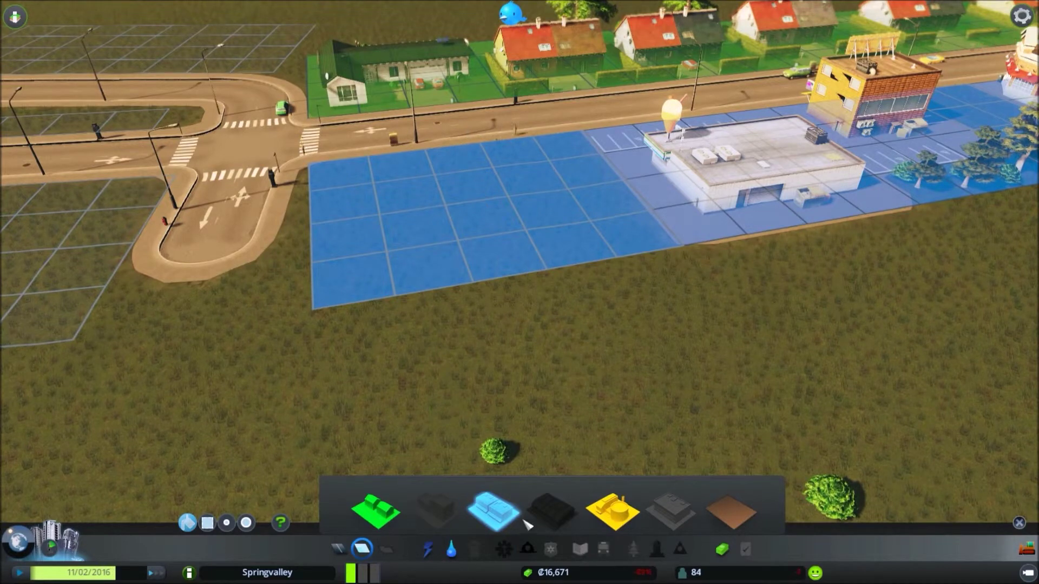
pyautogui.click(376, 511)
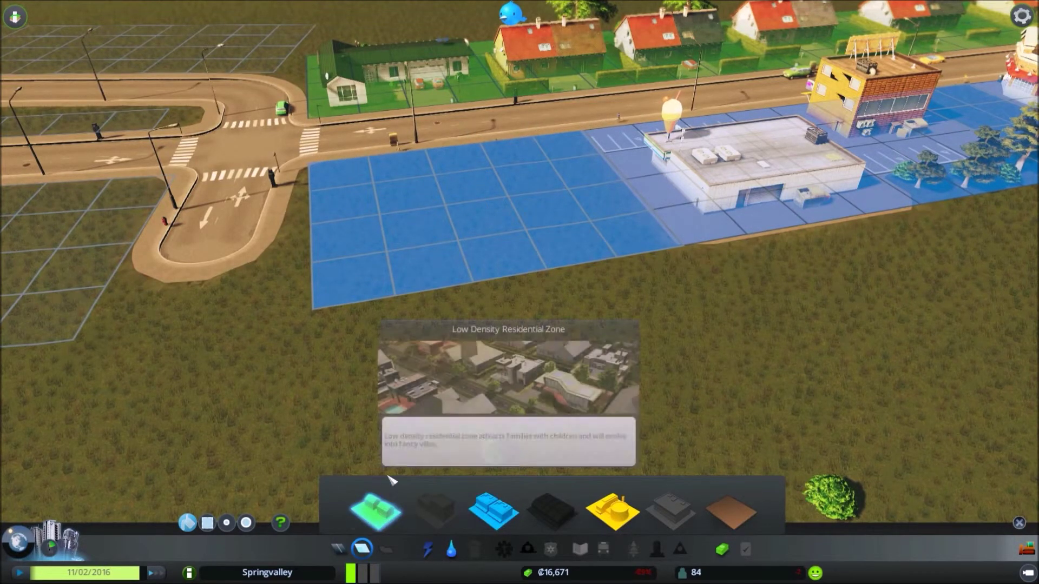
pyautogui.scroll(5, 466, 369)
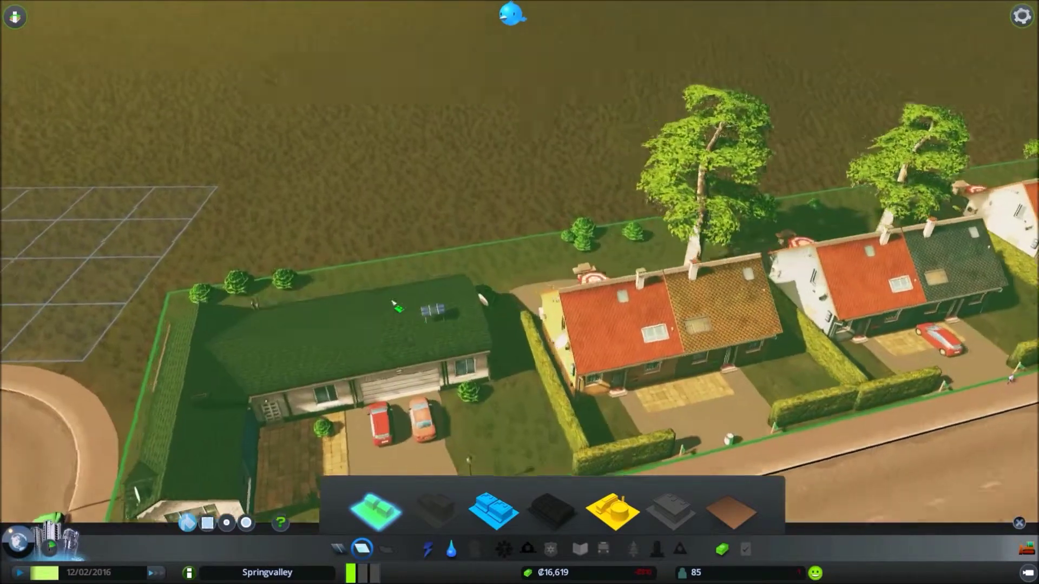
pyautogui.press('a')
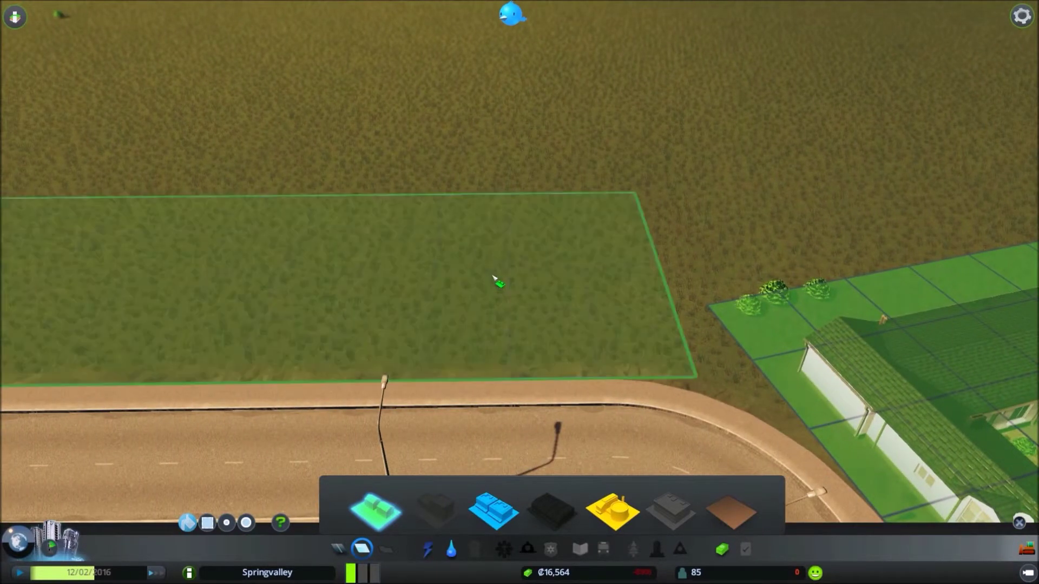
pyautogui.click(497, 280)
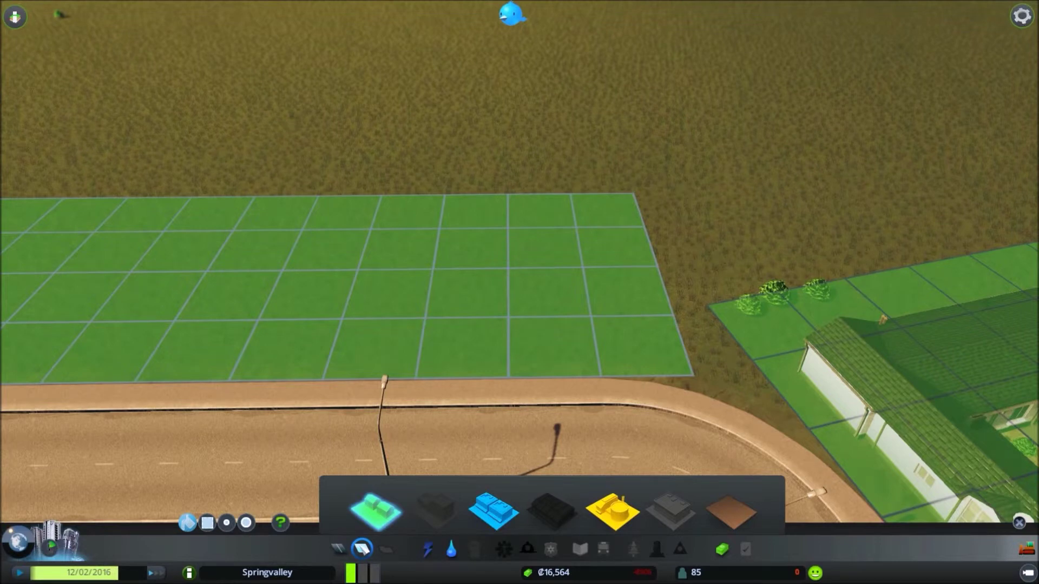
pyautogui.click(362, 549)
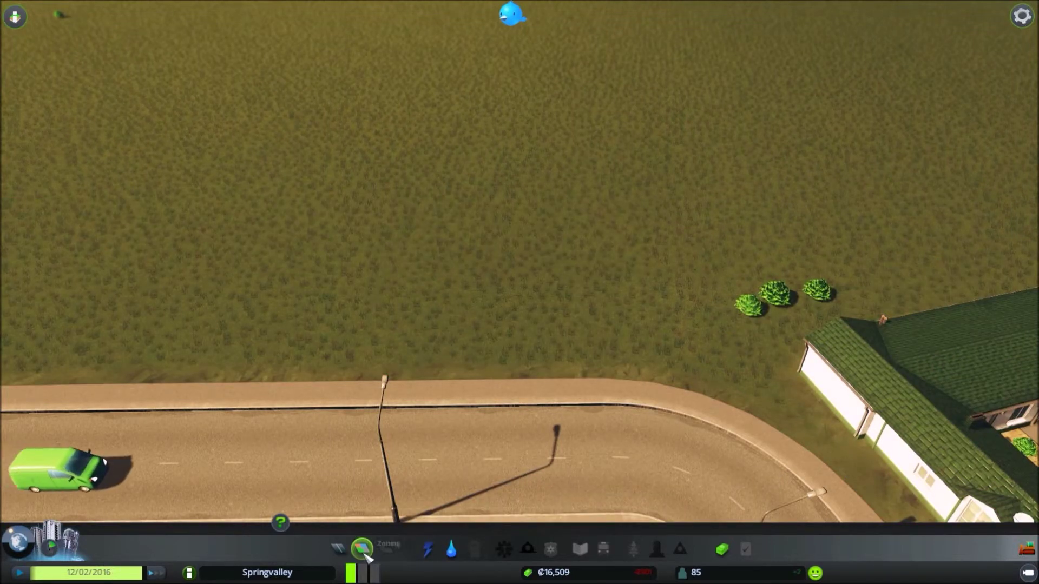
pyautogui.click(364, 550)
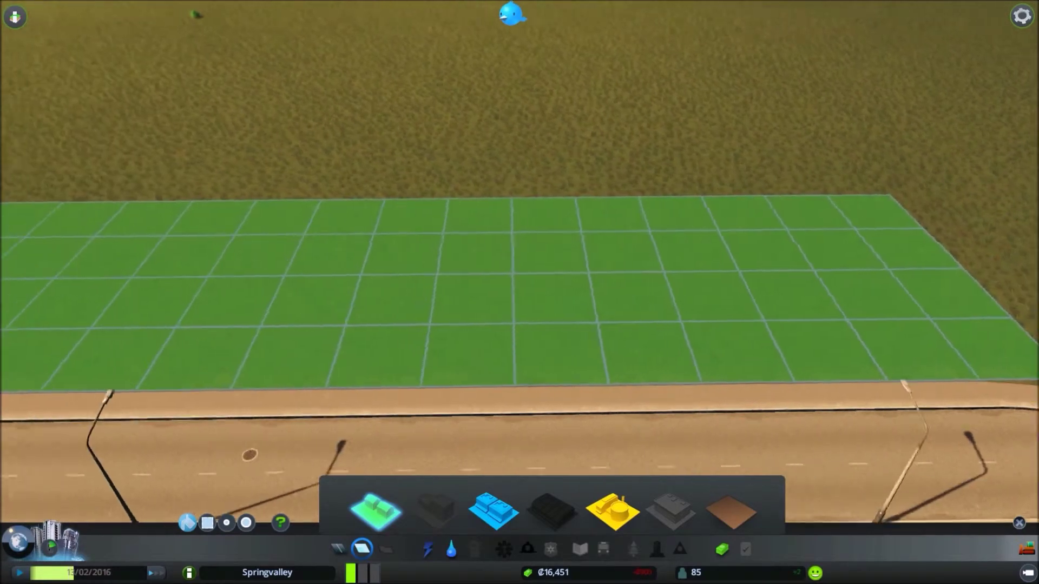
pyautogui.press('a')
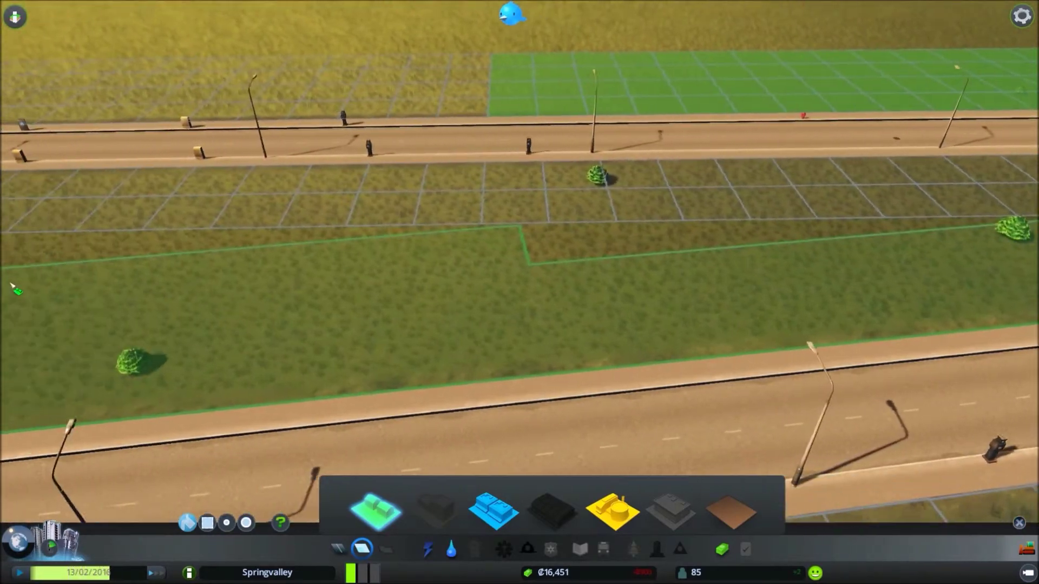
pyautogui.press('a')
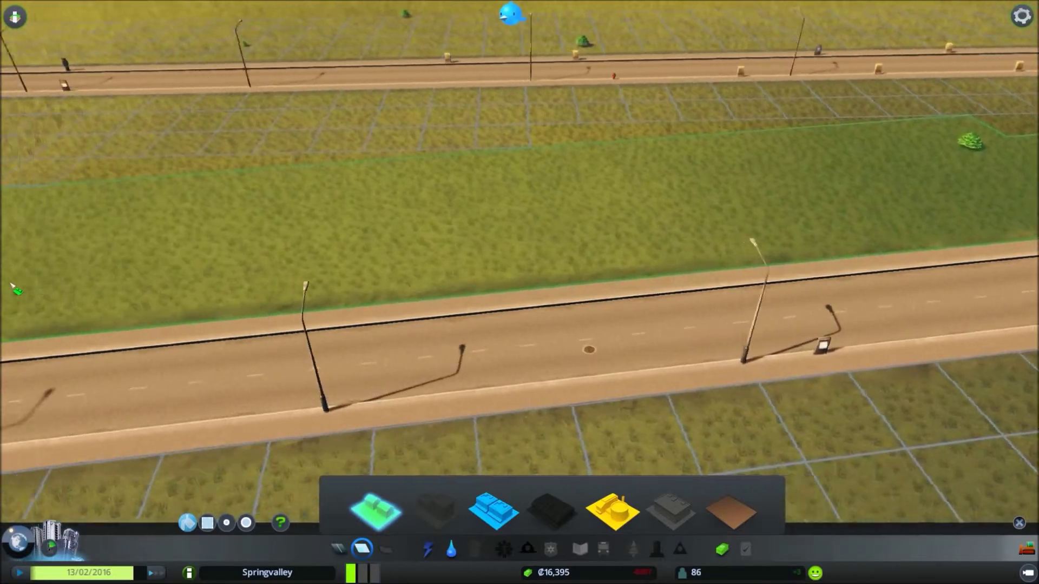
pyautogui.press('a')
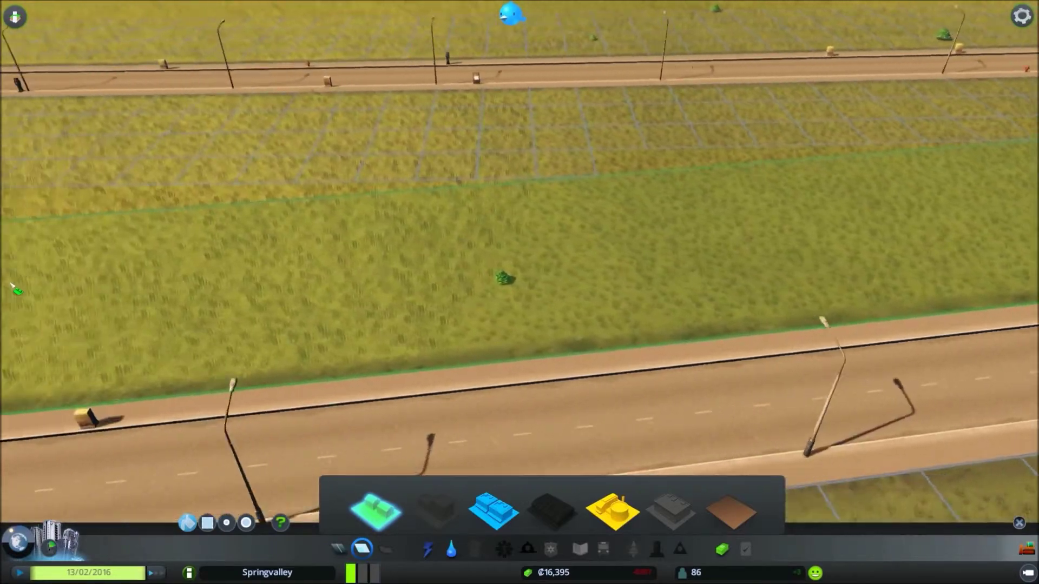
pyautogui.press('a')
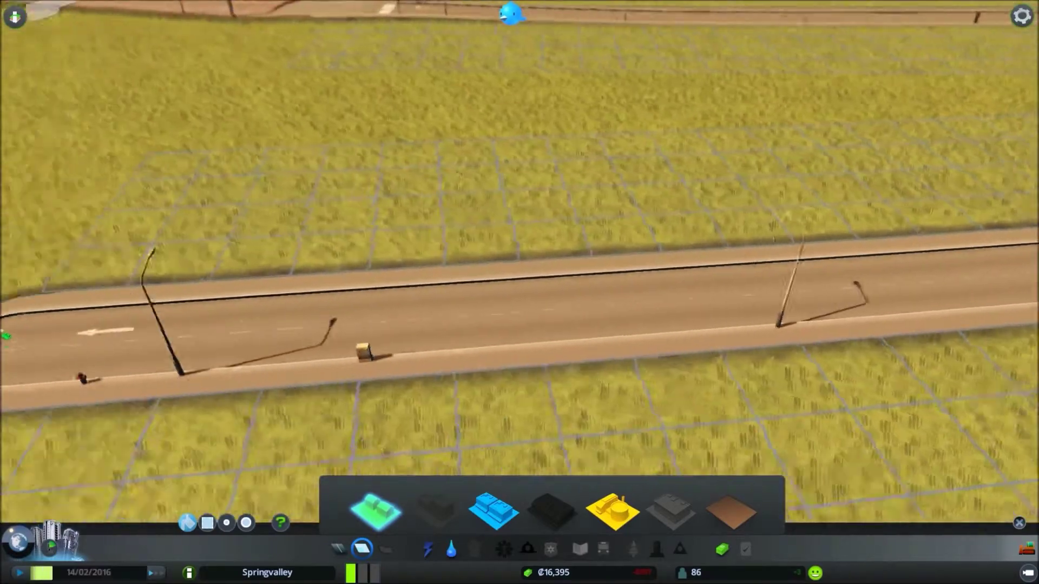
pyautogui.press('a')
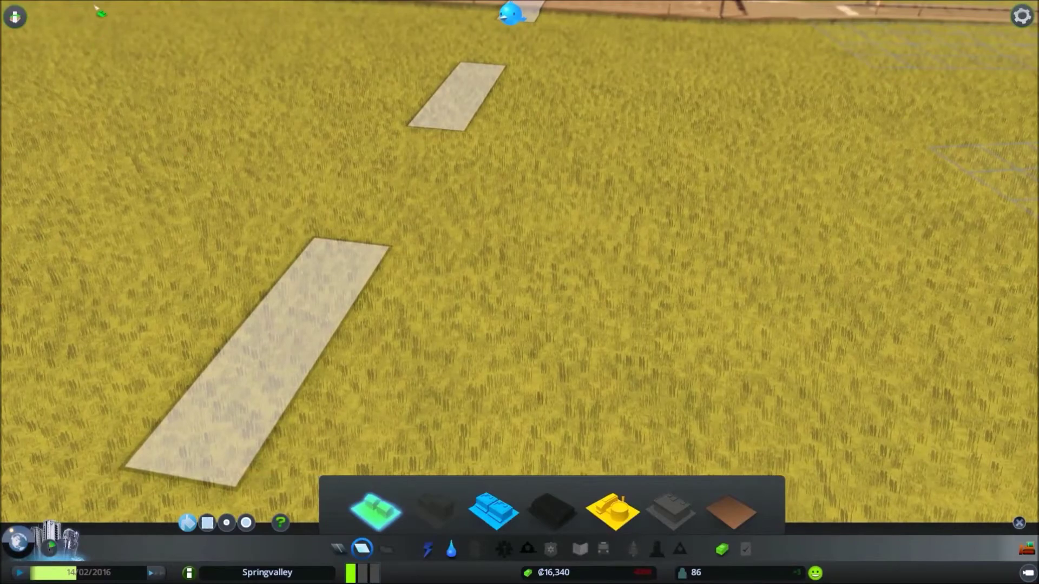
pyautogui.press('a')
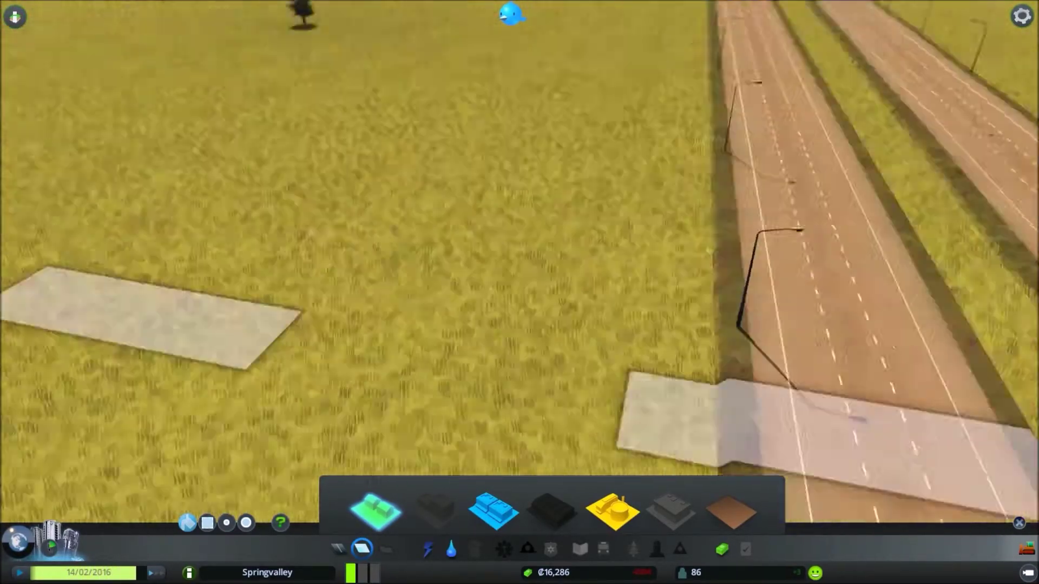
pyautogui.moveTo(520, 325); pyautogui.dragTo(519, 243)
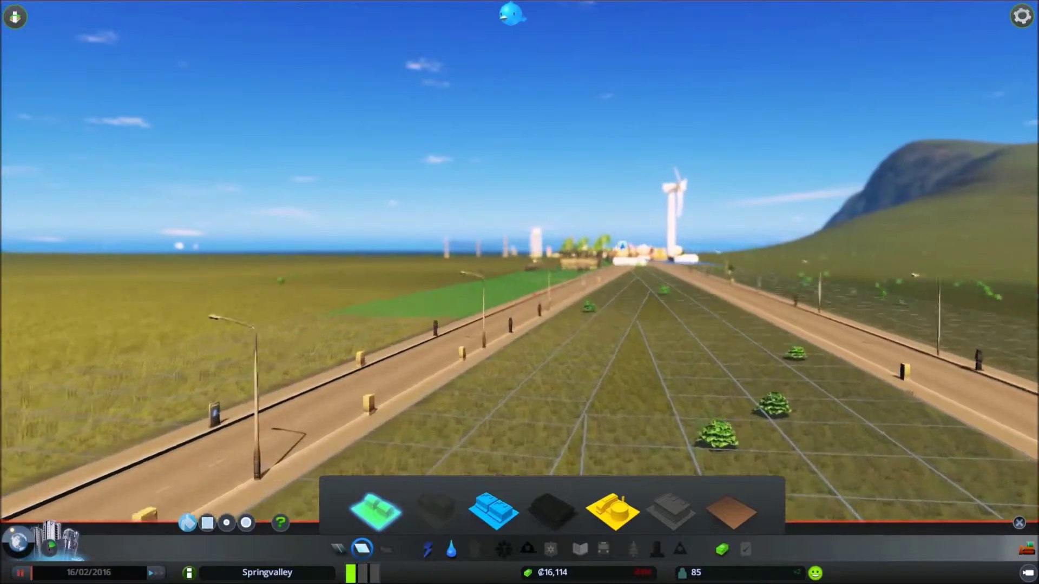
pyautogui.scroll(2, 519, 292)
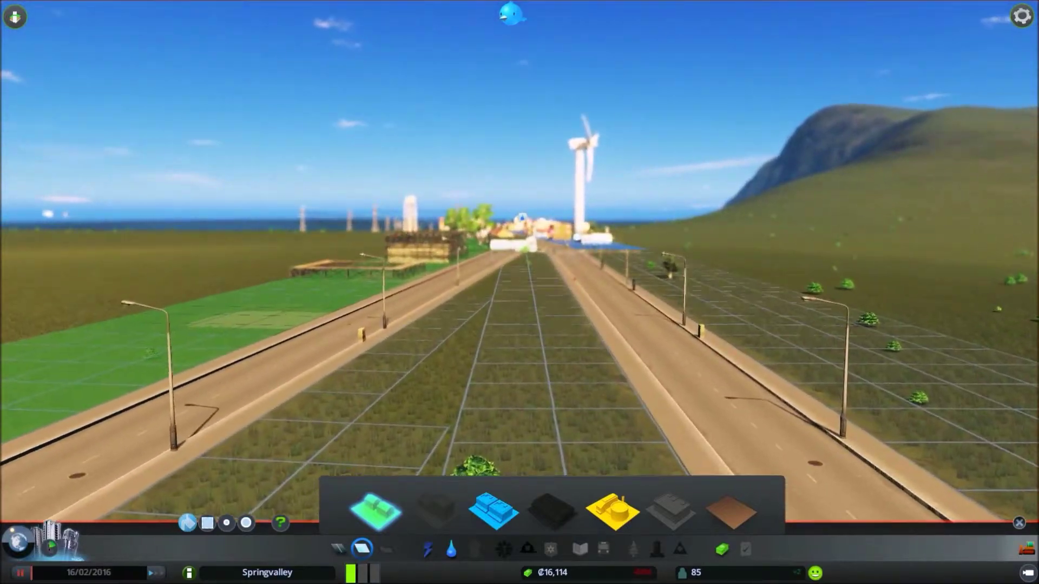
pyautogui.scroll(2, 520, 292)
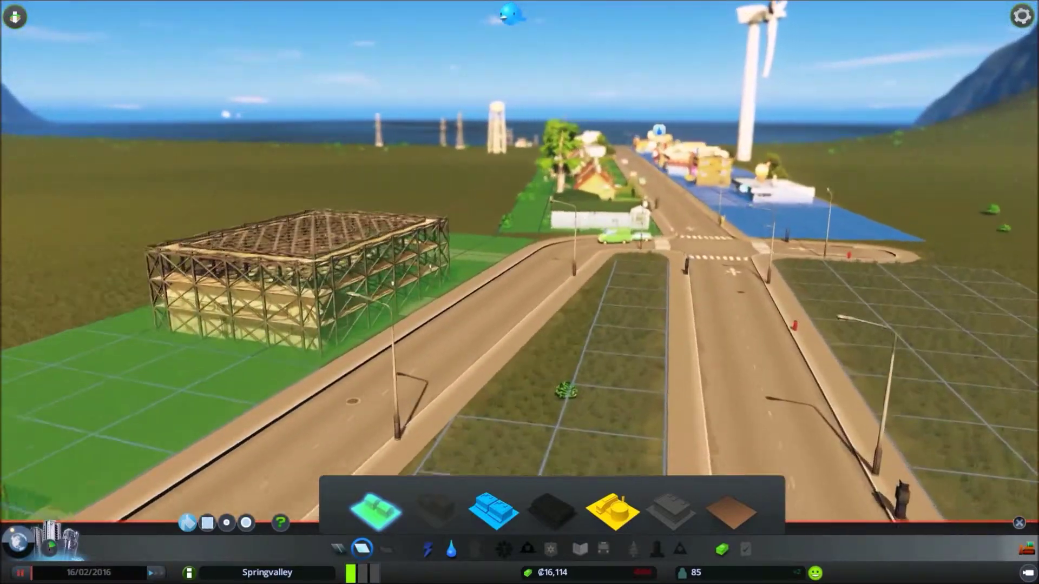
# Step: Fly the view along the main road to the scaffolded buildings and zoned plots
pyautogui.press('w')
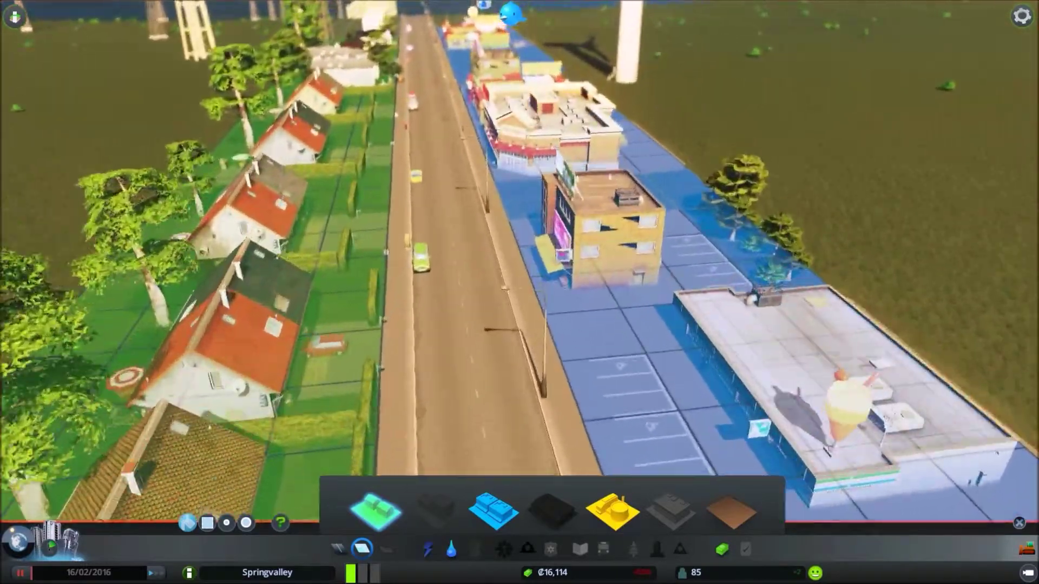
pyautogui.press('w')
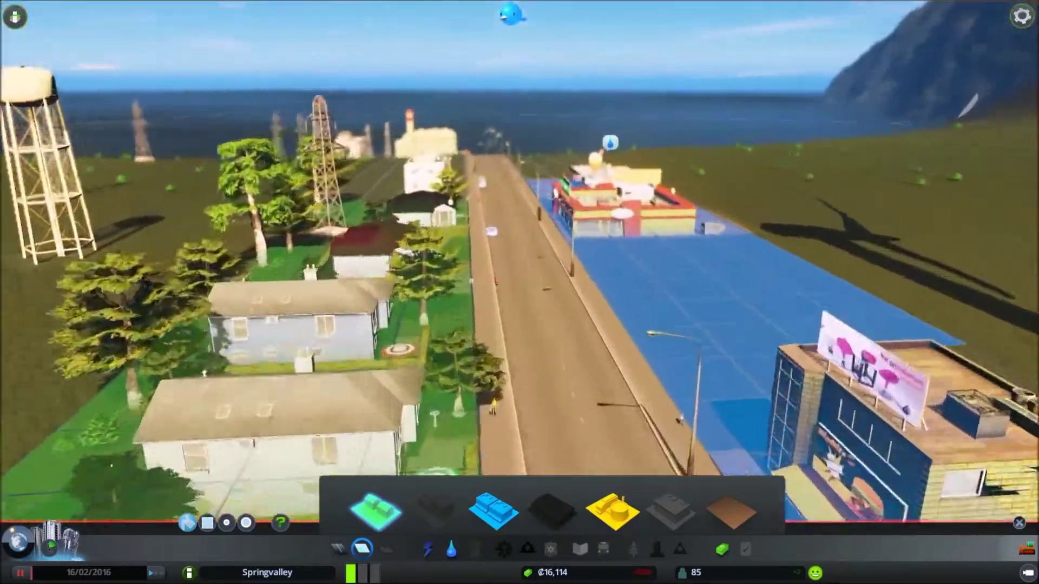
pyautogui.press('w')
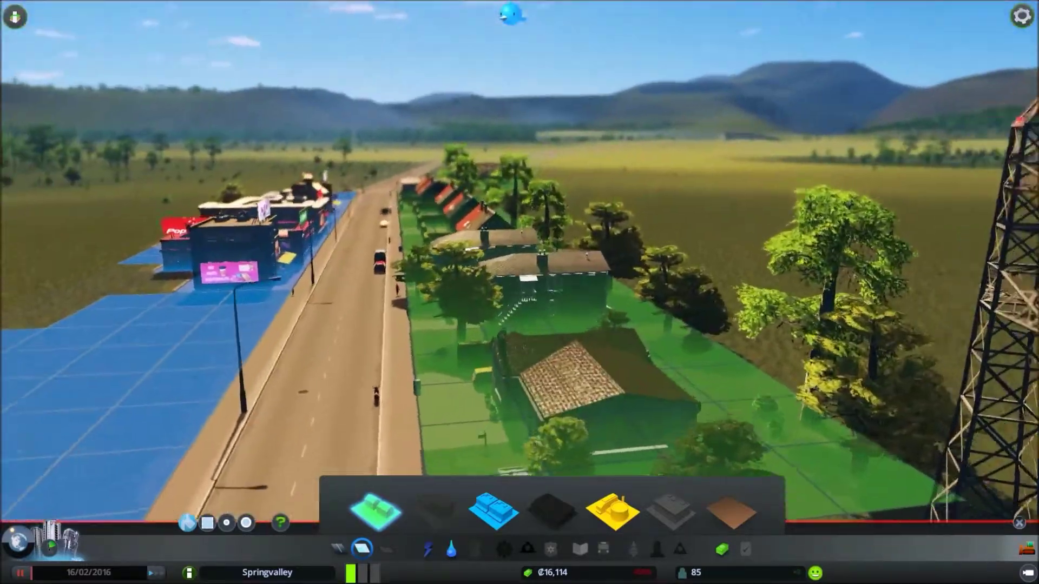
pyautogui.press('w')
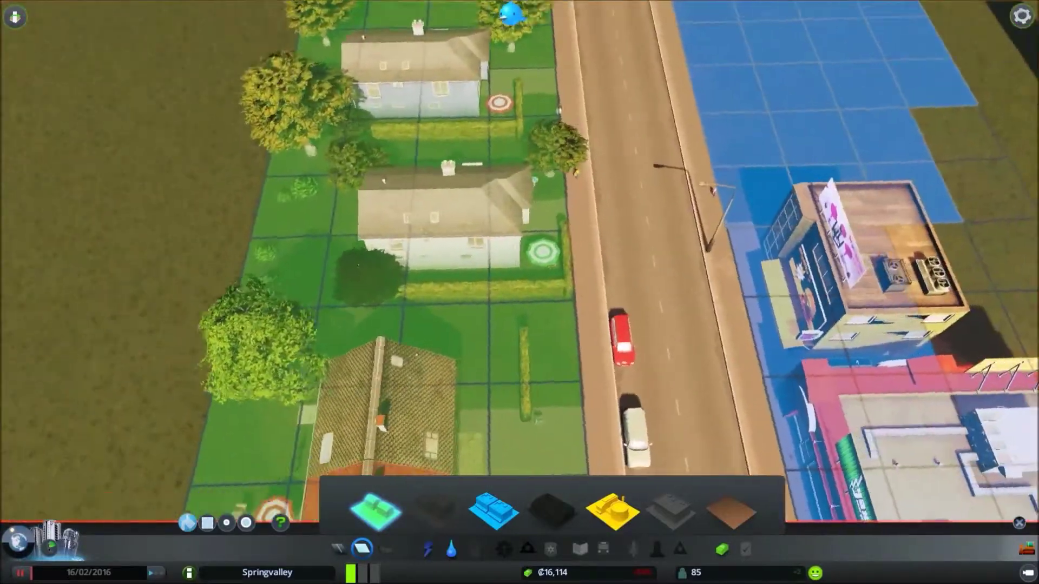
pyautogui.press('q')
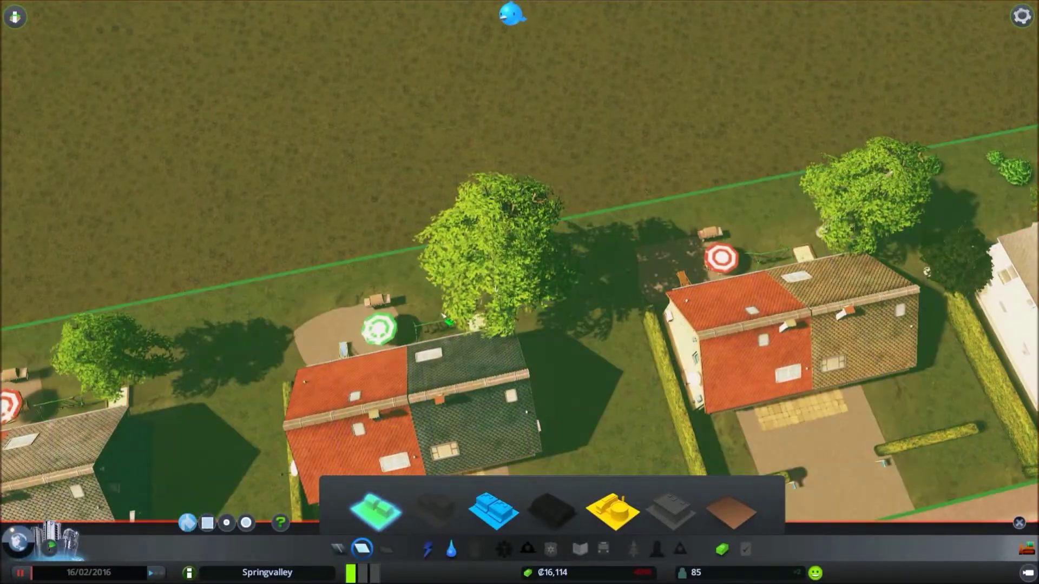
pyautogui.scroll(-5, 447, 318)
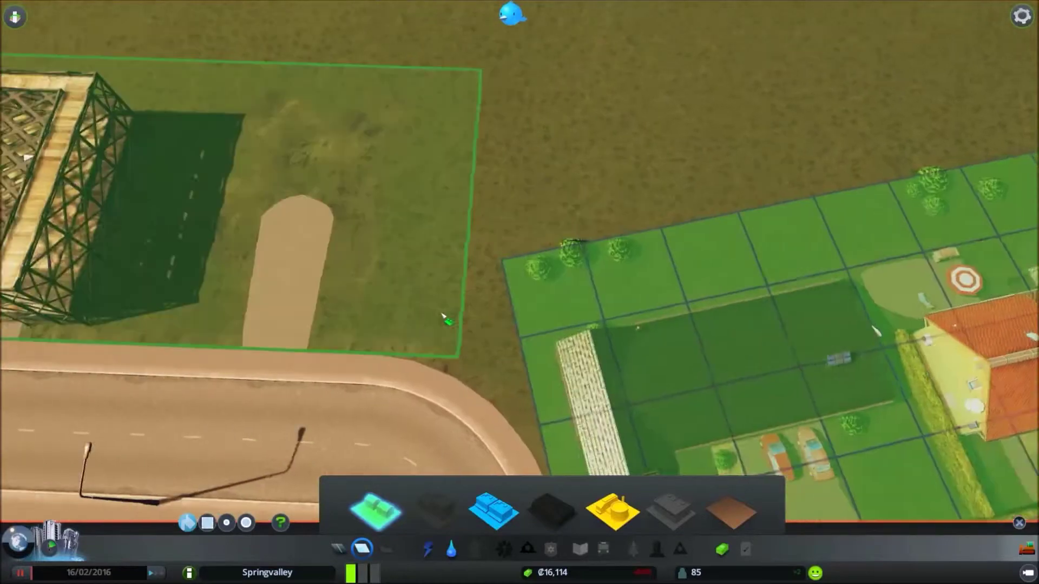
pyautogui.press('a')
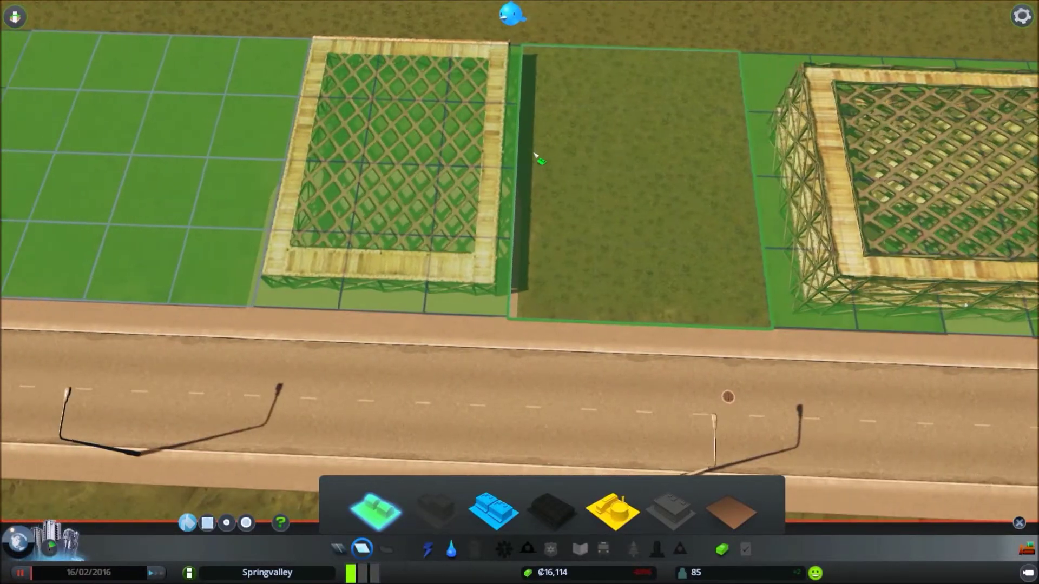
pyautogui.press('a')
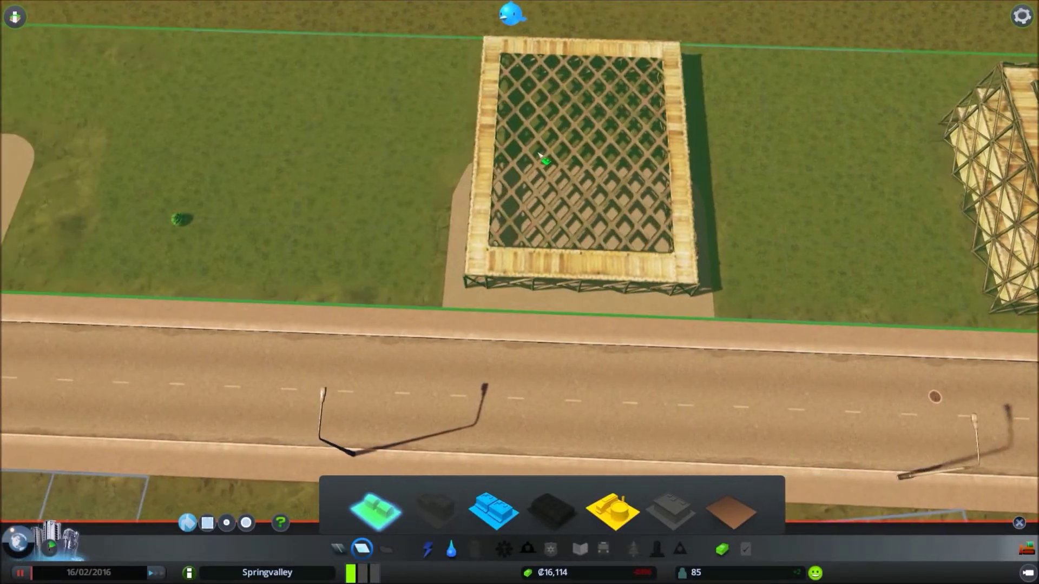
pyautogui.press('a')
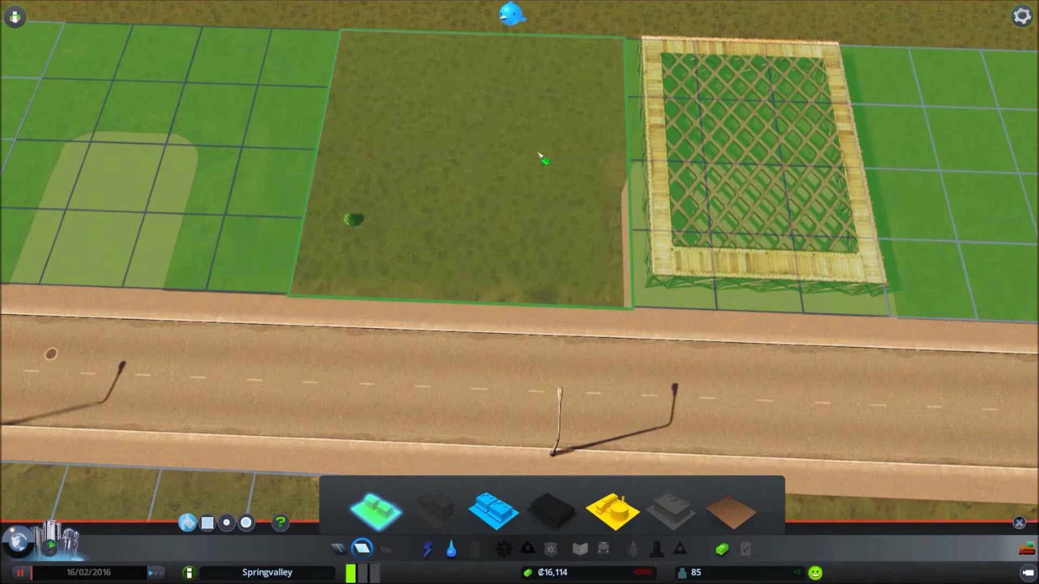
# Step: Frame the unzoned plot and mark a commercial strip across the lower field
pyautogui.press('d')
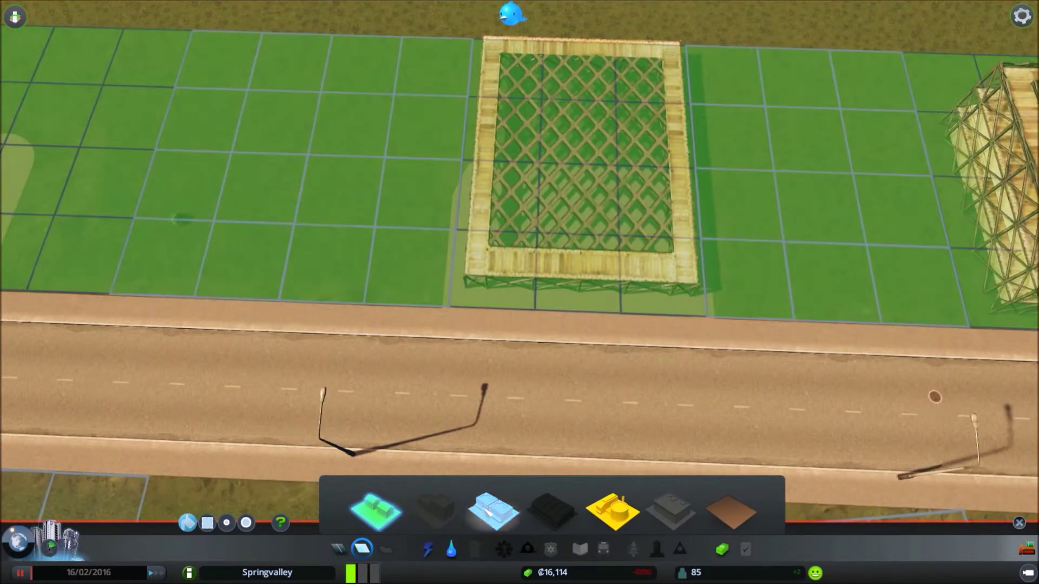
pyautogui.press('a')
pyautogui.press('s')
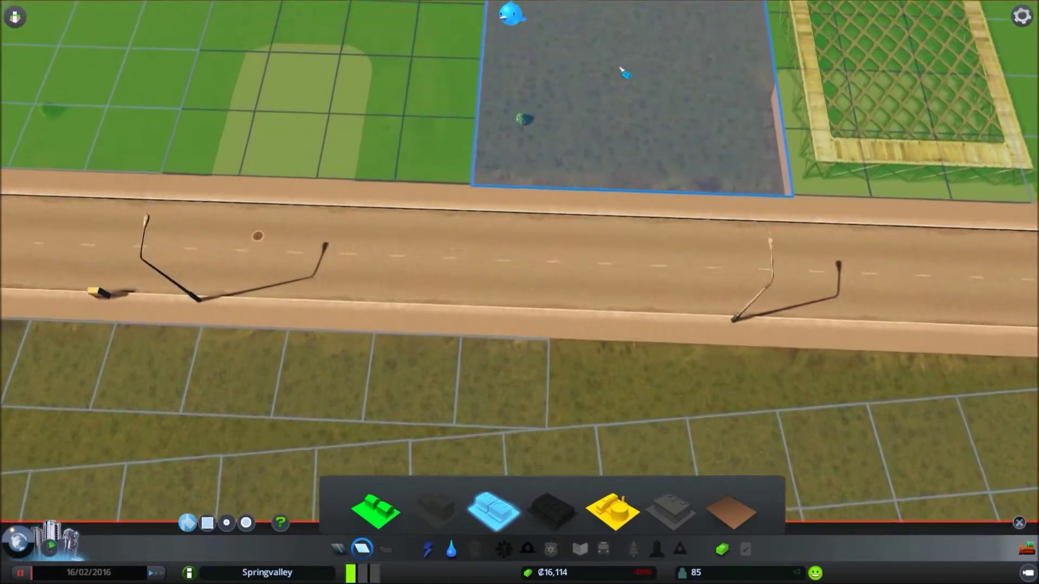
pyautogui.press('w')
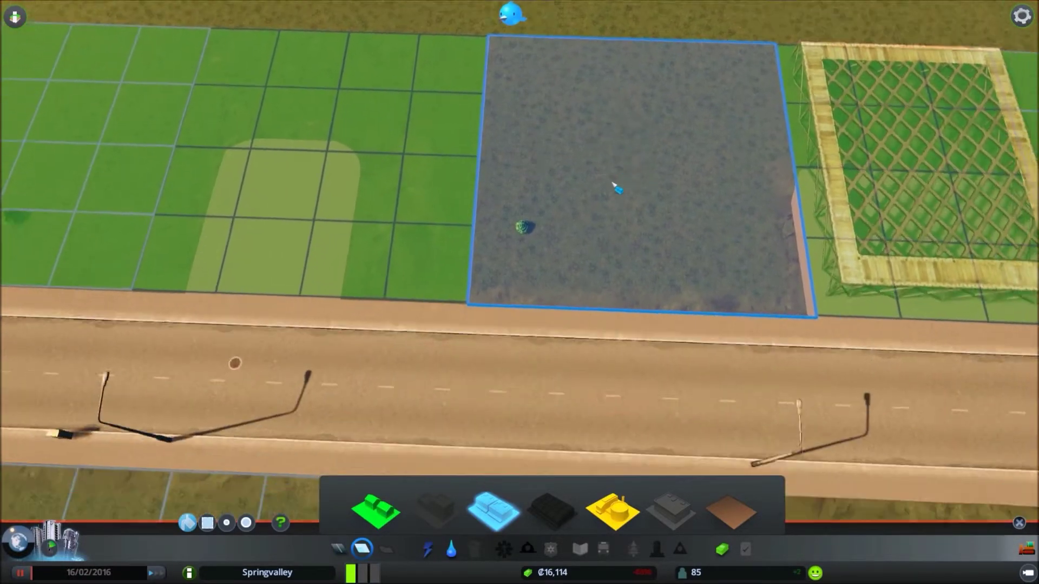
pyautogui.press('s')
pyautogui.moveTo(17, 155)
pyautogui.mouseDown()
pyautogui.moveTo(424, 225)
pyautogui.moveTo(477, 210)
pyautogui.mouseUp()
pyautogui.press('a')
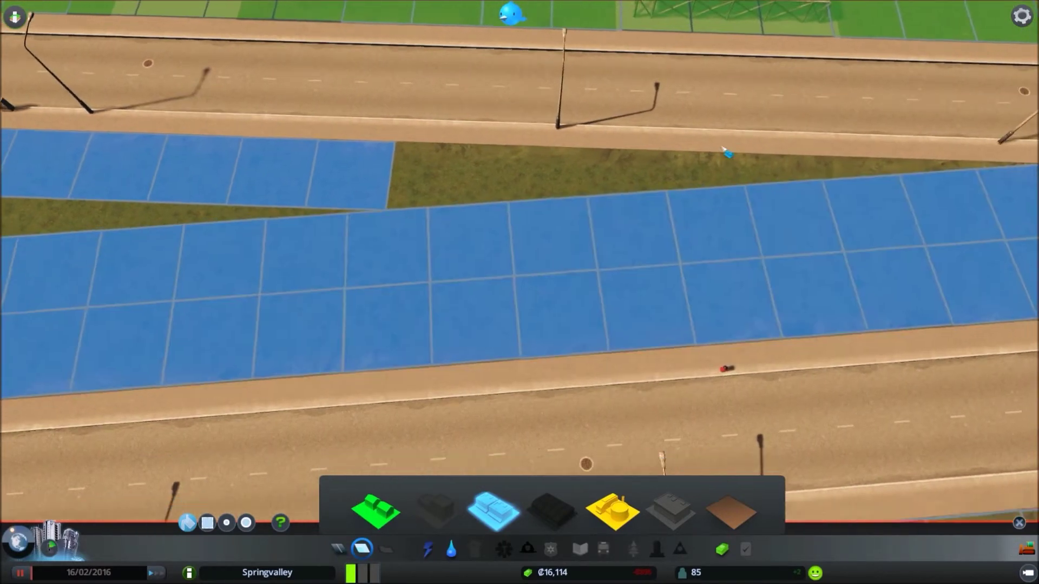
pyautogui.press('s')
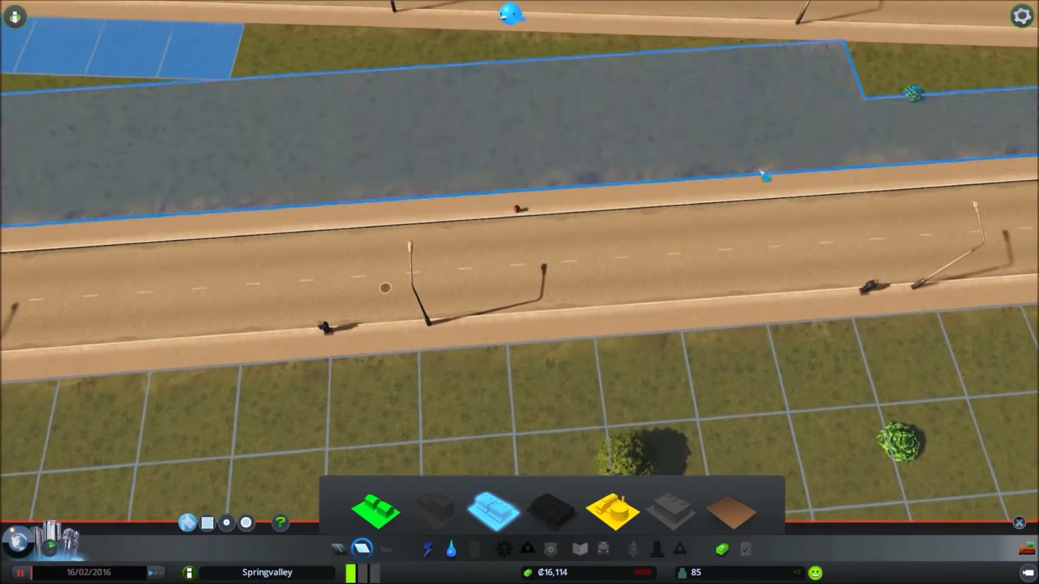
# Step: Hide the zone overlay and frame both construction sites from above
pyautogui.press('Escape')
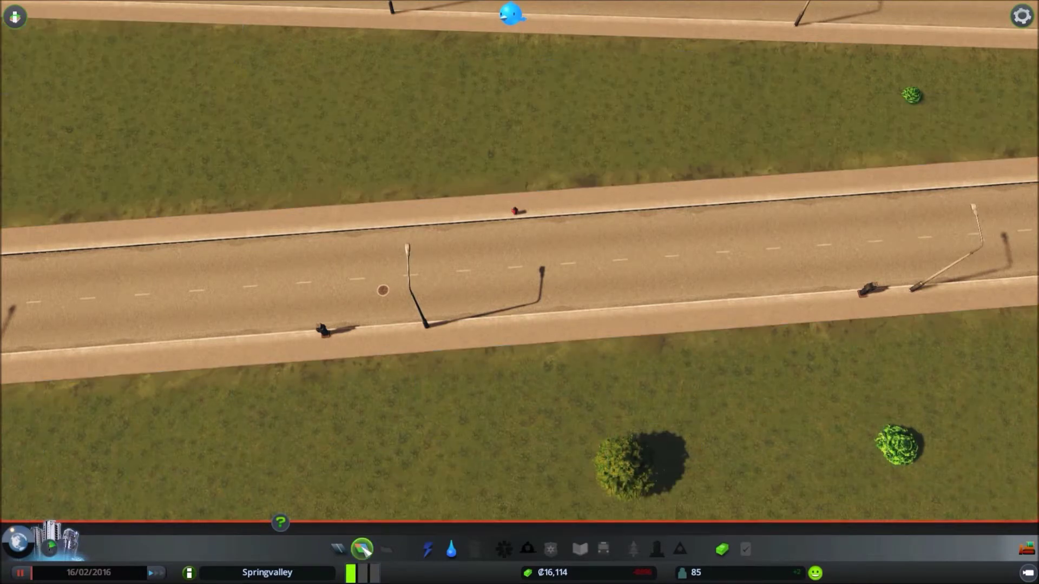
pyautogui.press('s')
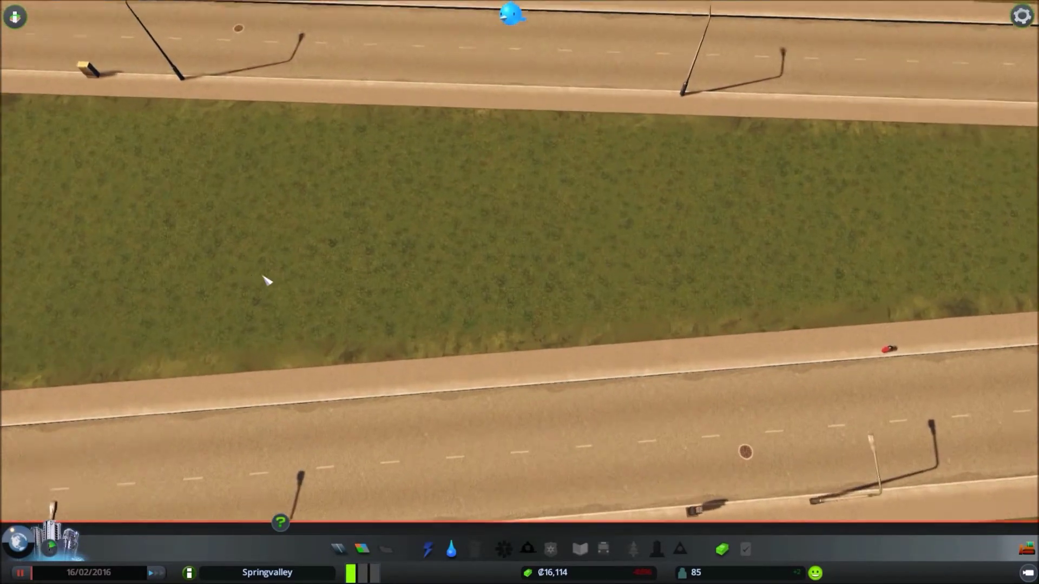
pyautogui.press('w')
pyautogui.press('f')
pyautogui.scroll(-3, 520, 292)
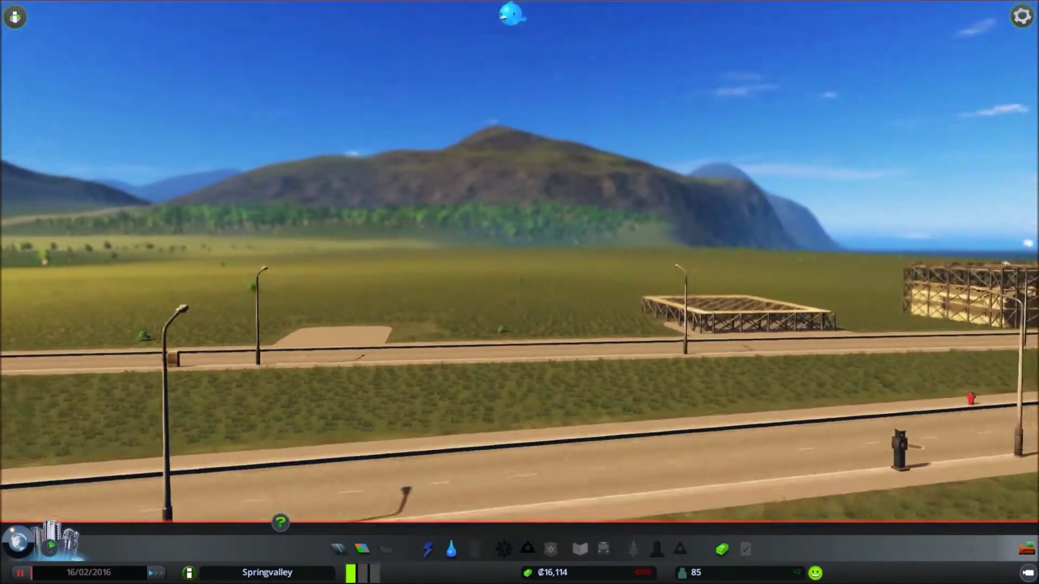
pyautogui.press('q')
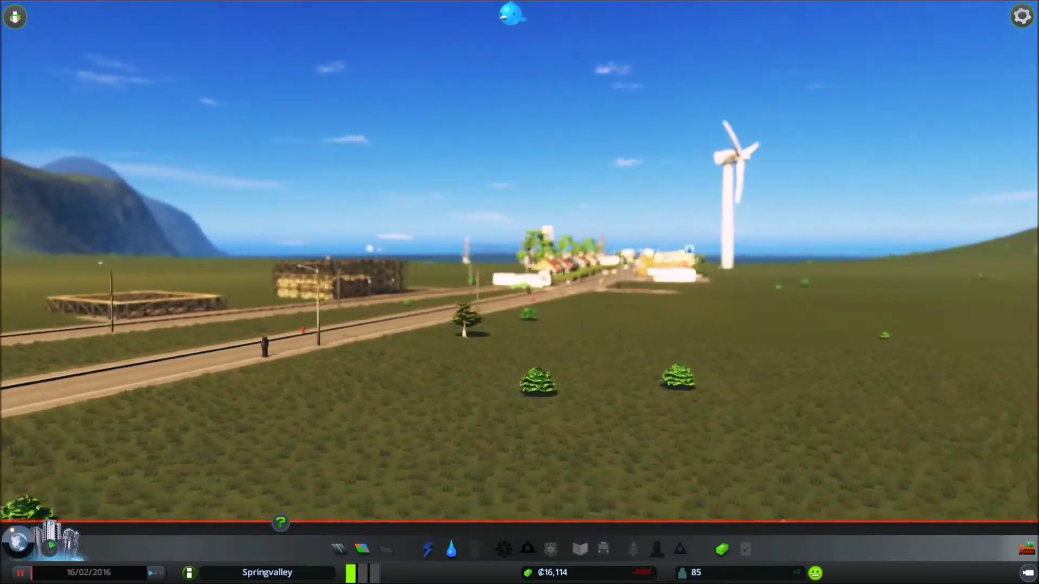
pyautogui.press('q')
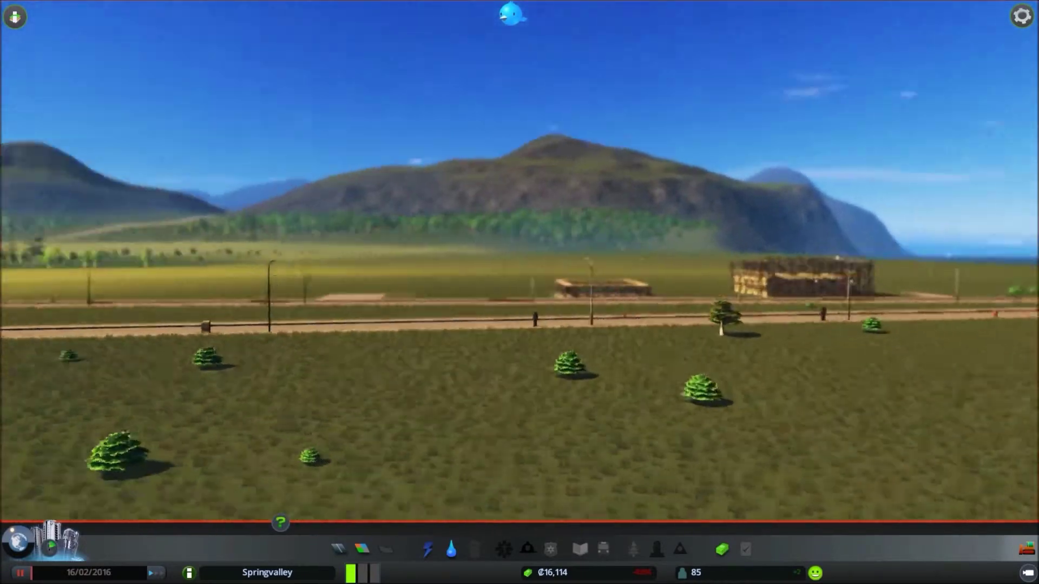
pyautogui.press('r')
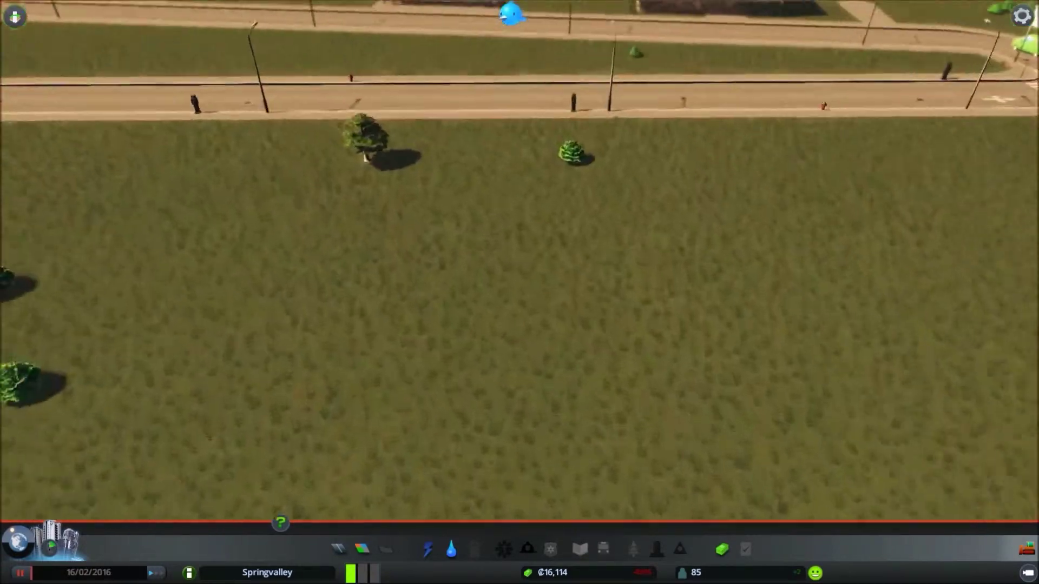
pyautogui.press('w')
pyautogui.scroll(5, 520, 292)
pyautogui.press('q')
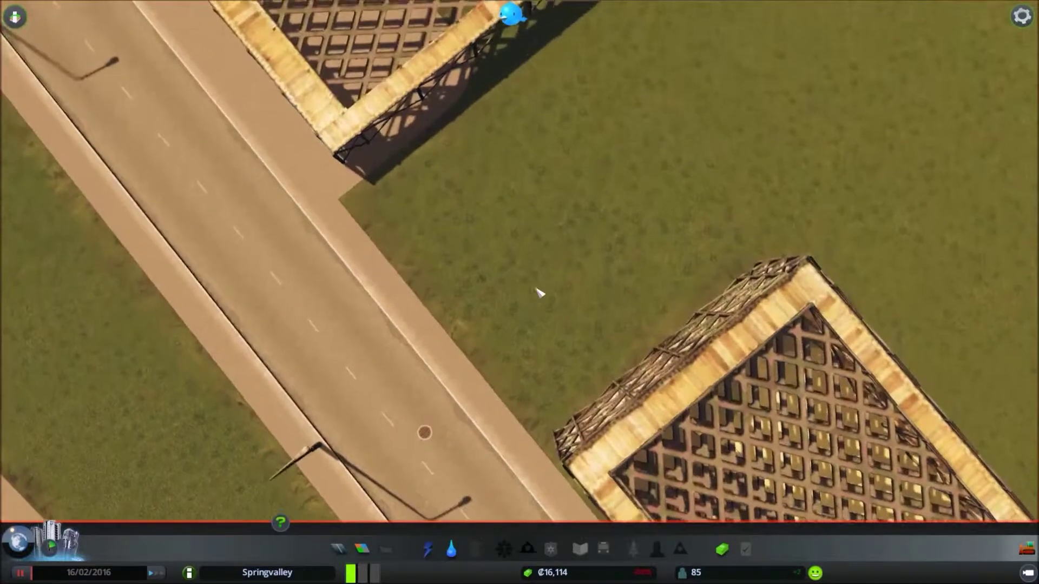
pyautogui.press('f')
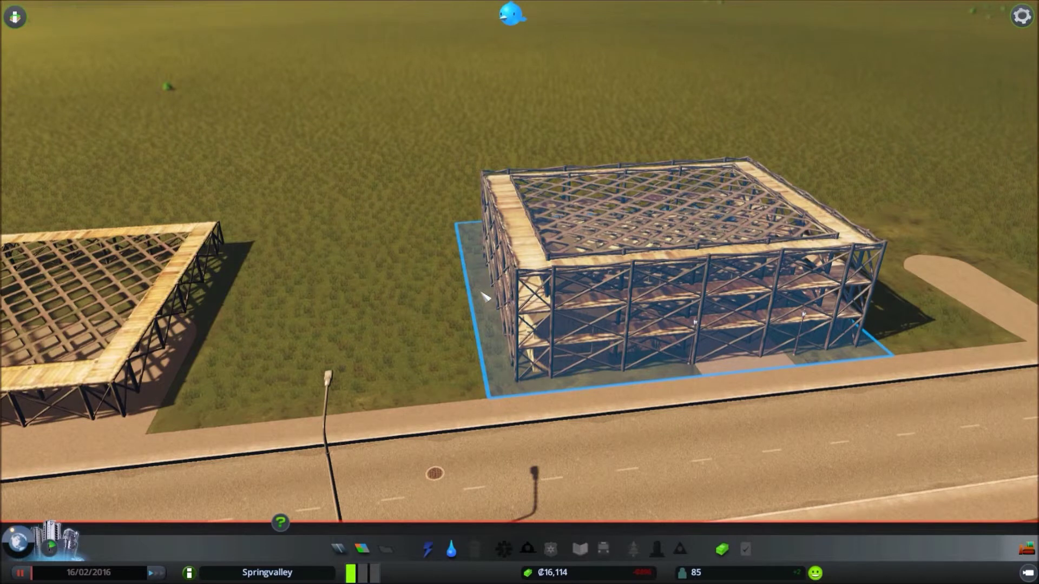
# Step: Resume the simulation and orbit the construction site toward the mountains
pyautogui.click(24, 574)
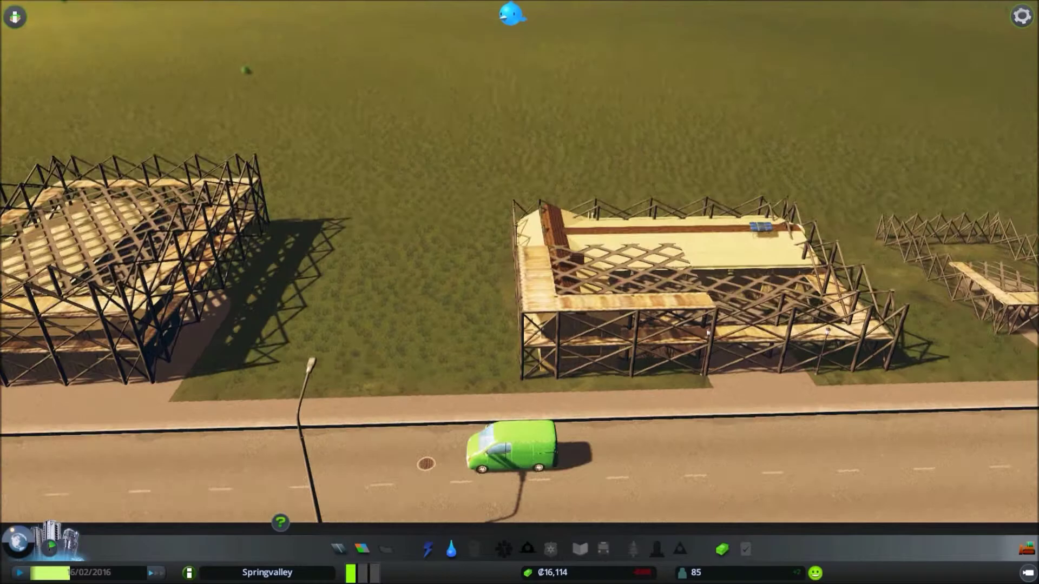
pyautogui.press('f')
pyautogui.moveTo(519, 292); pyautogui.dragTo(520, 292)
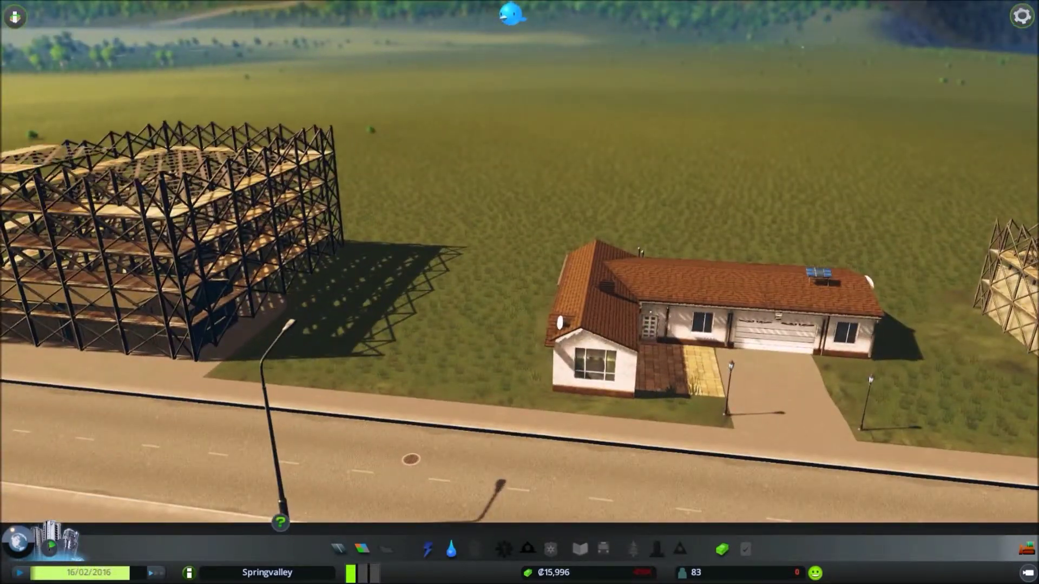
pyautogui.moveTo(871, 380); pyautogui.dragTo(654, 298)
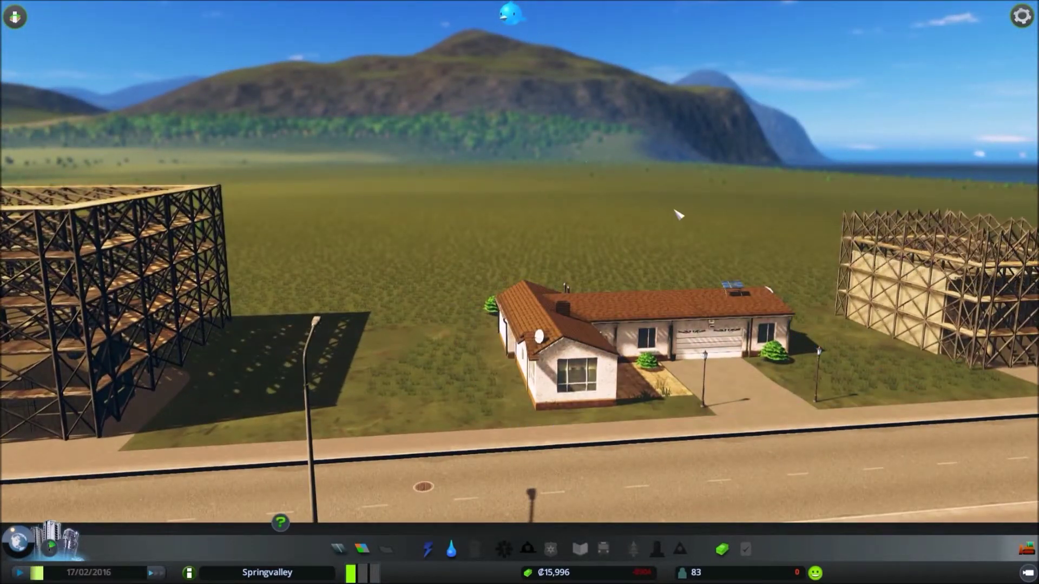
# Step: View the finished Holly Residence's details, then pan along the street of new houses
pyautogui.click(651, 339)
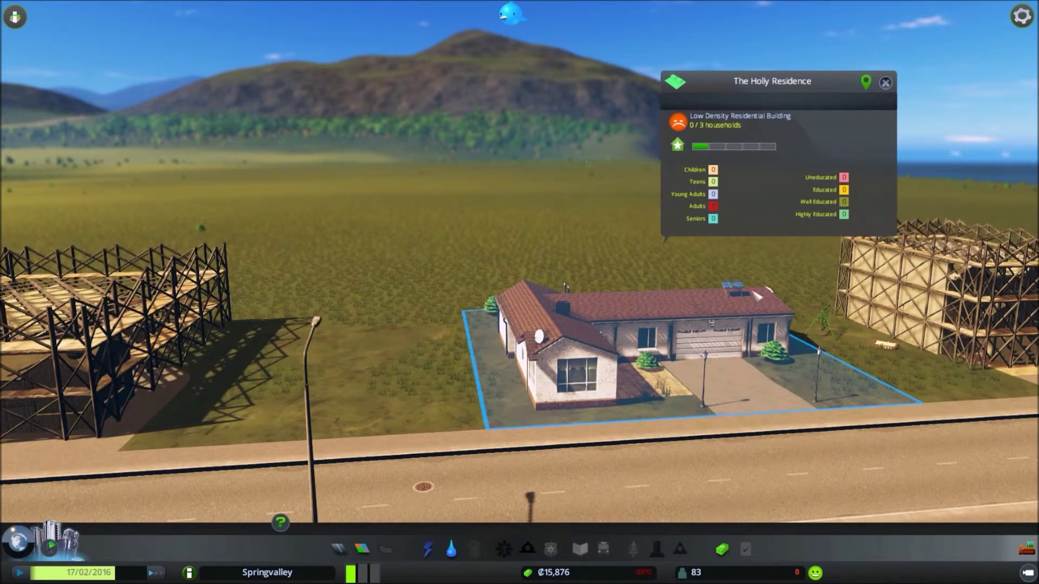
pyautogui.click(885, 83)
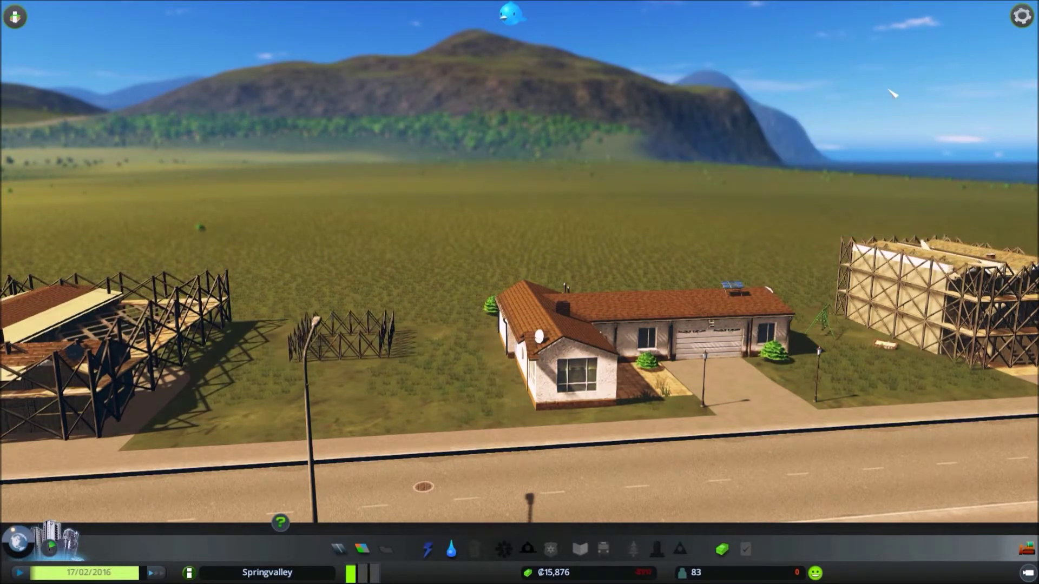
pyautogui.scroll(-3, 469, 471)
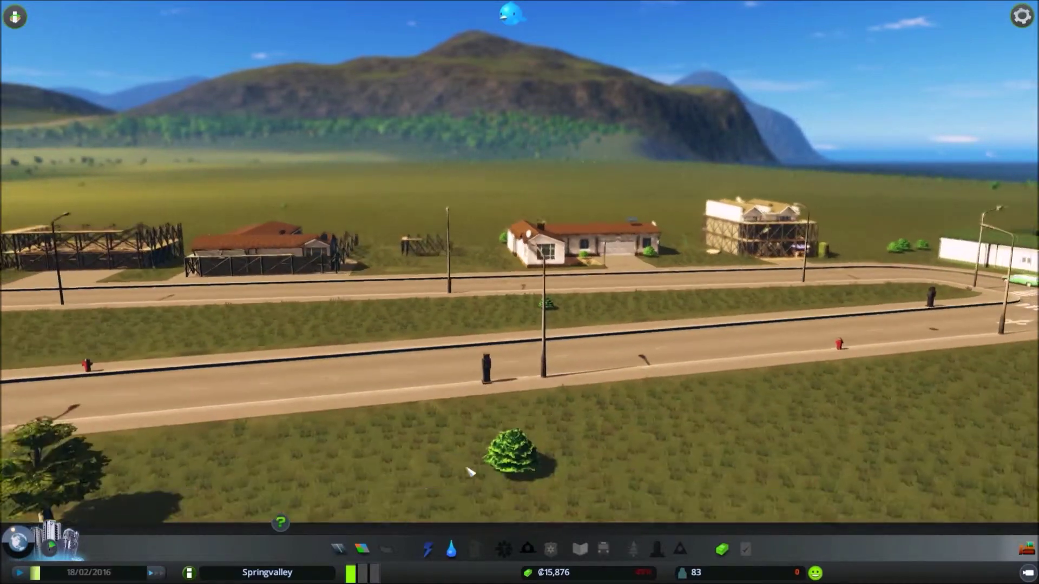
pyautogui.press('a')
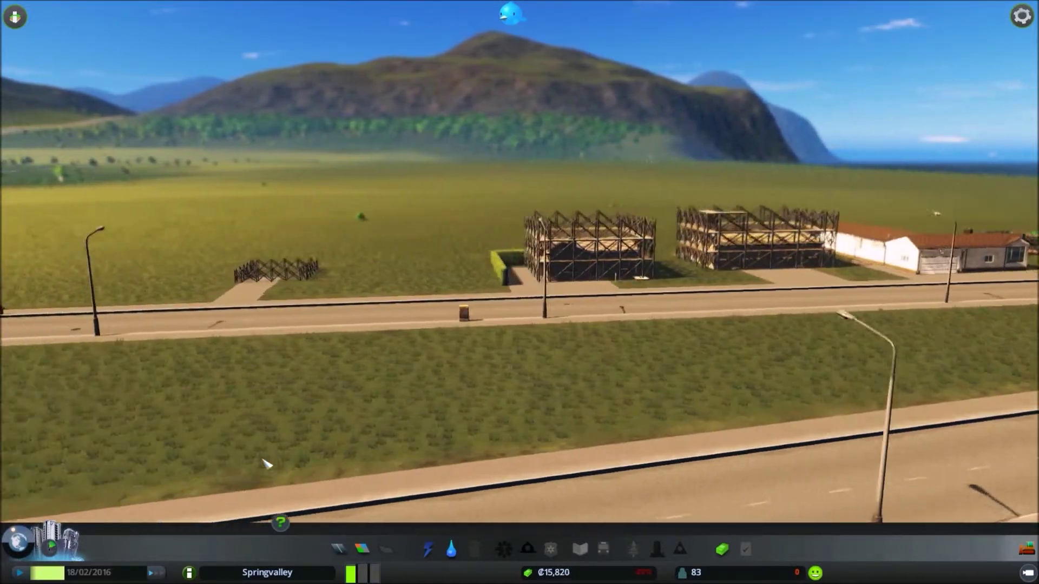
pyautogui.press('a')
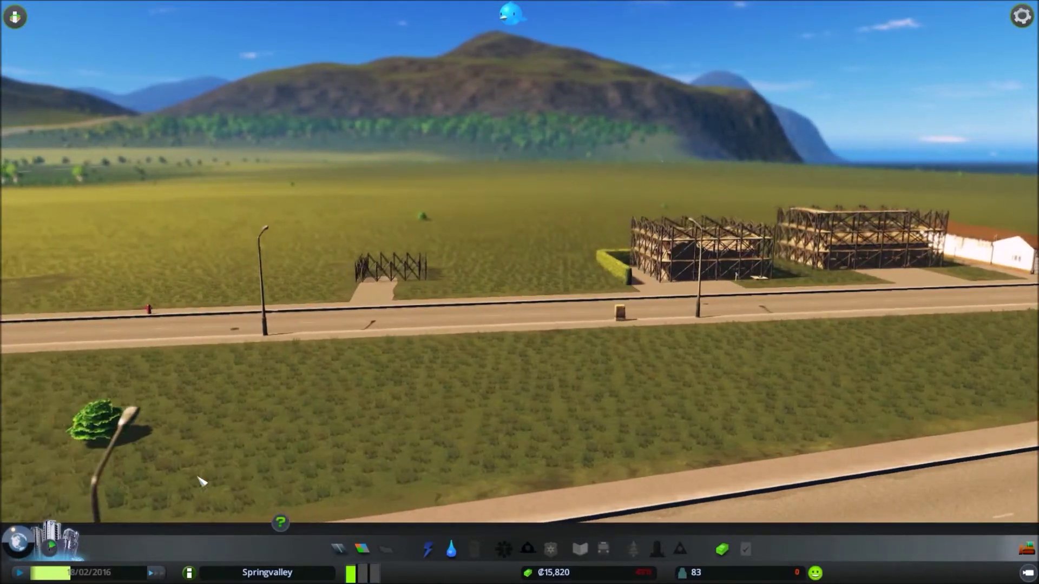
pyautogui.scroll(-3, 179, 478)
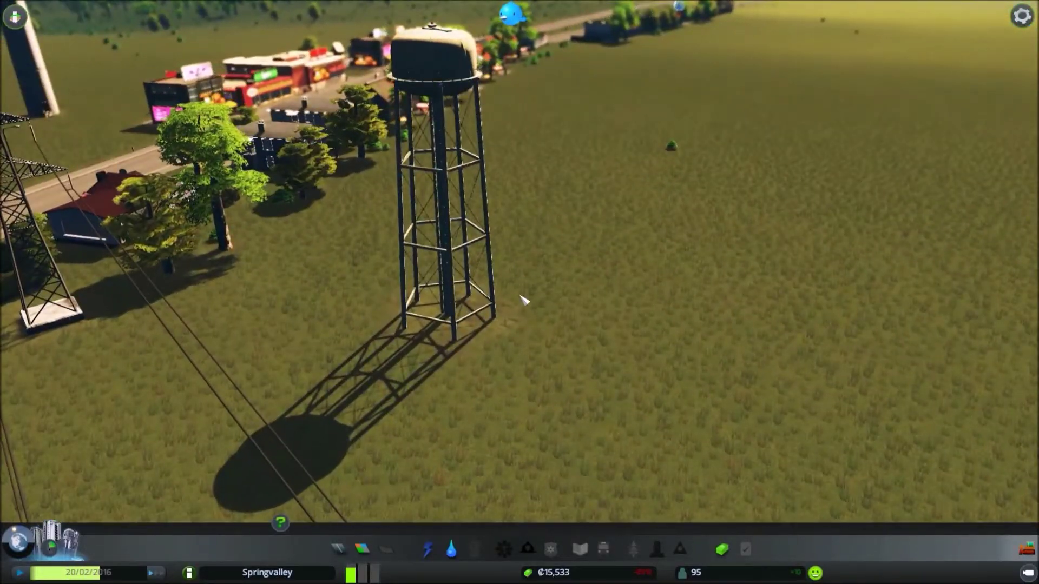
# Step: Inspect the water tower and lay a water pipe along the road to the far houses
pyautogui.click(454, 555)
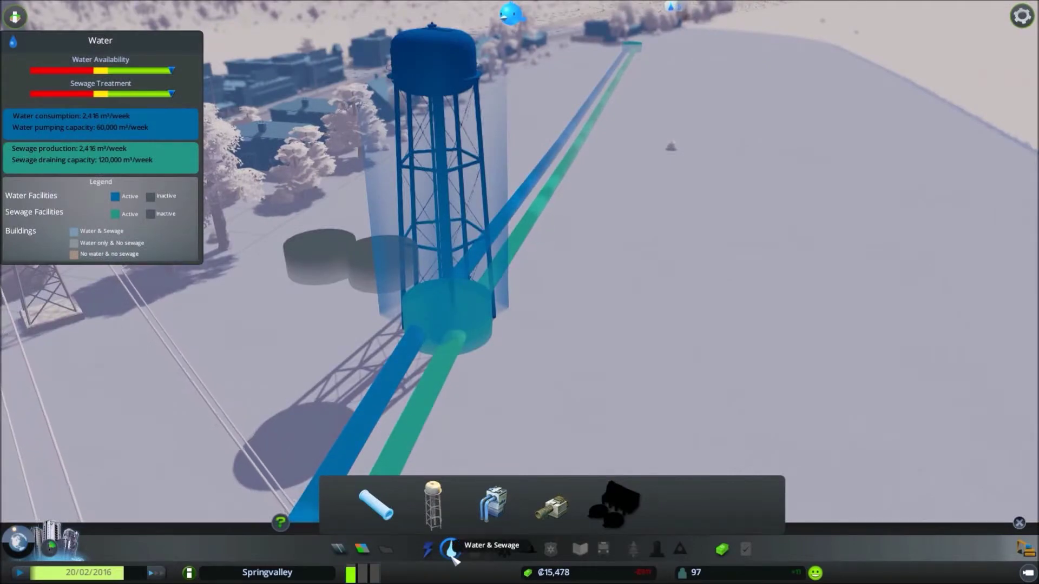
pyautogui.click(453, 555)
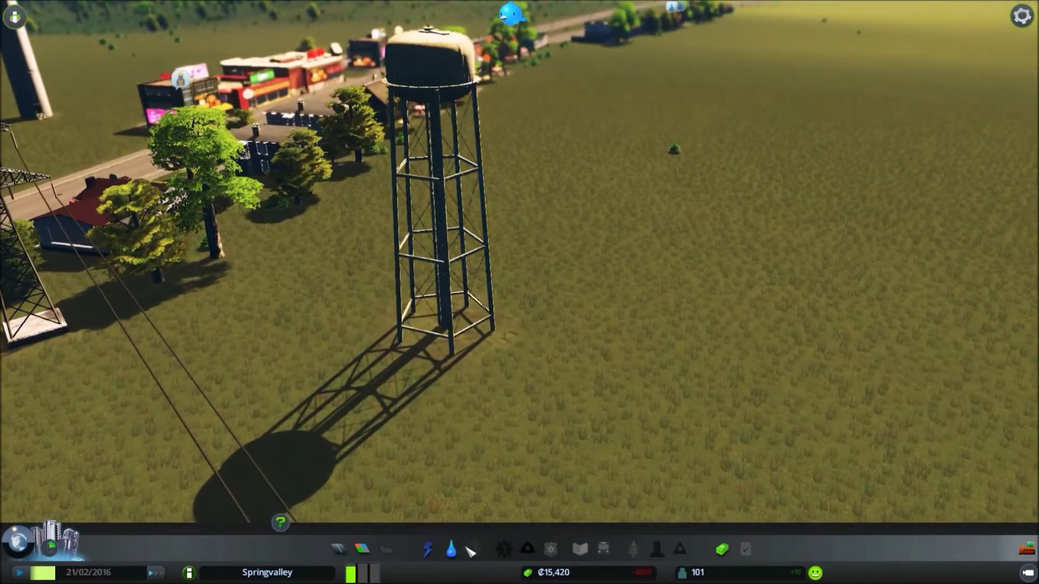
pyautogui.click(463, 324)
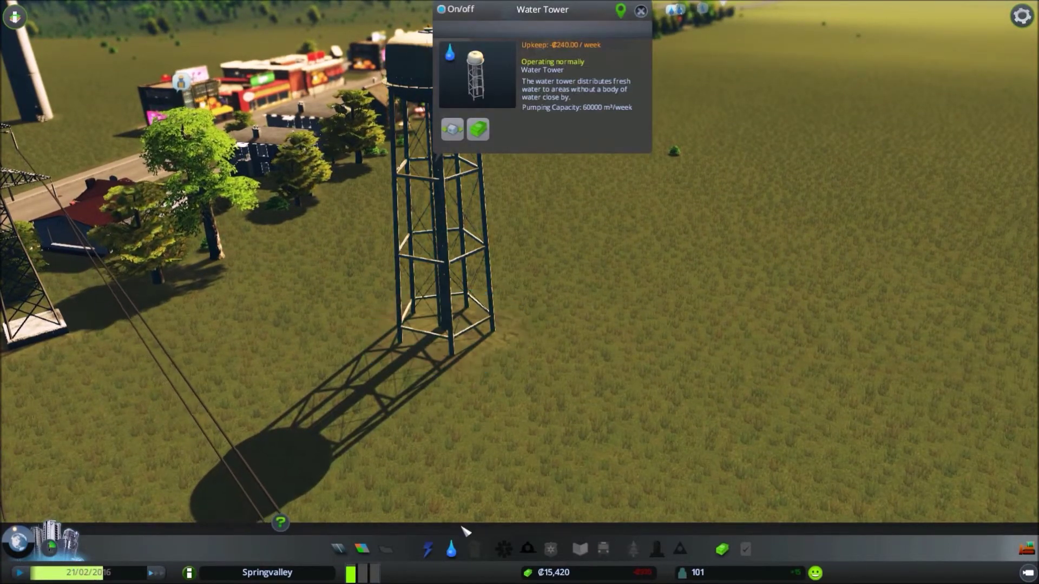
pyautogui.click(452, 550)
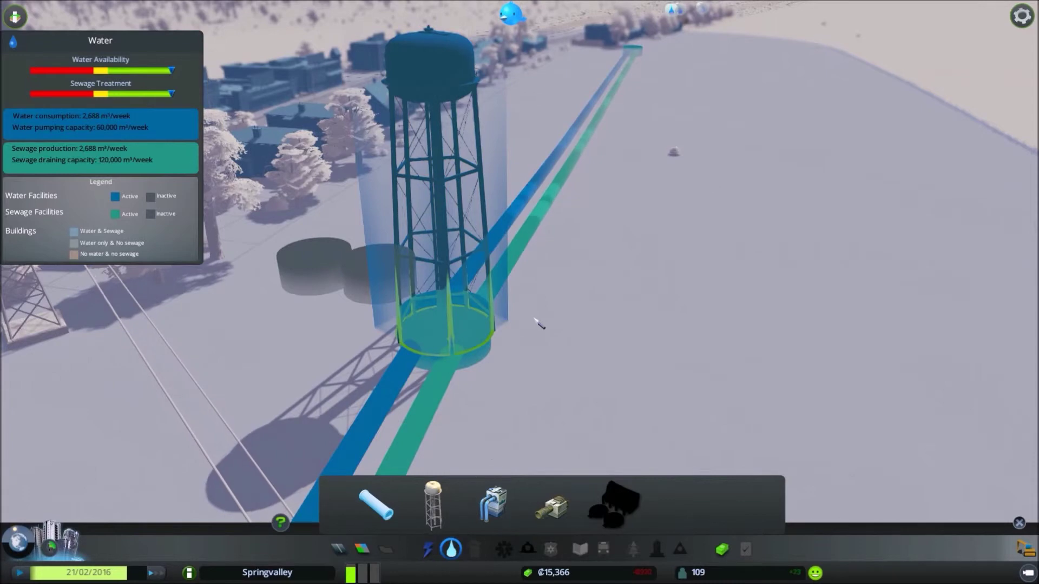
pyautogui.scroll(-5, 546, 315)
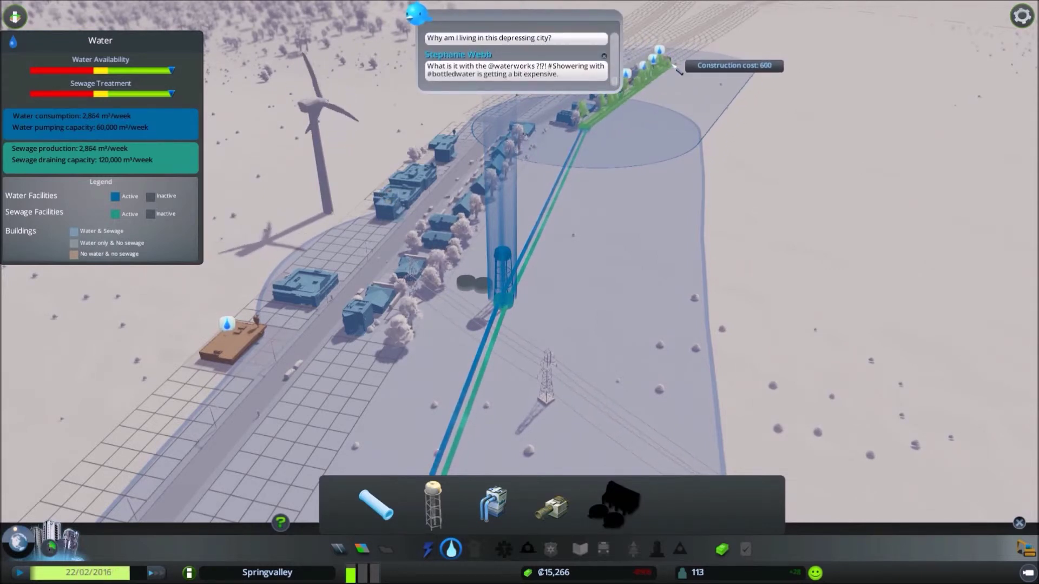
pyautogui.click(678, 69)
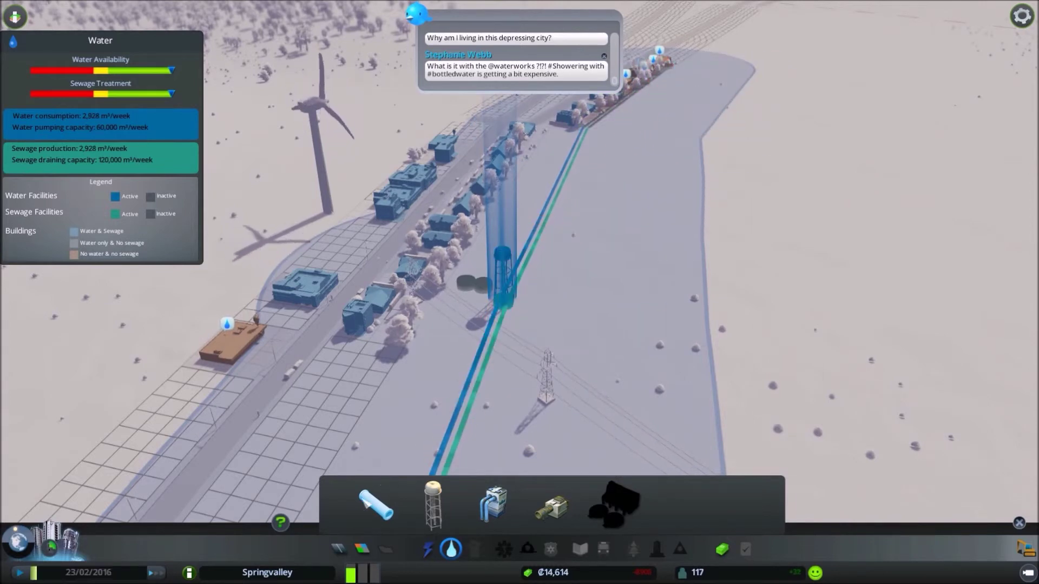
pyautogui.press('Escape')
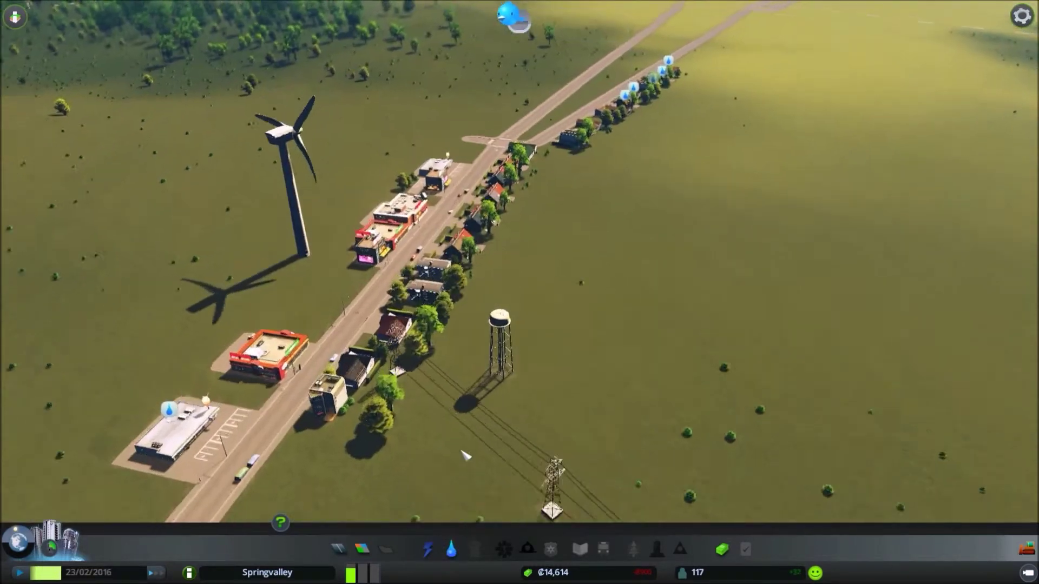
pyautogui.press('a')
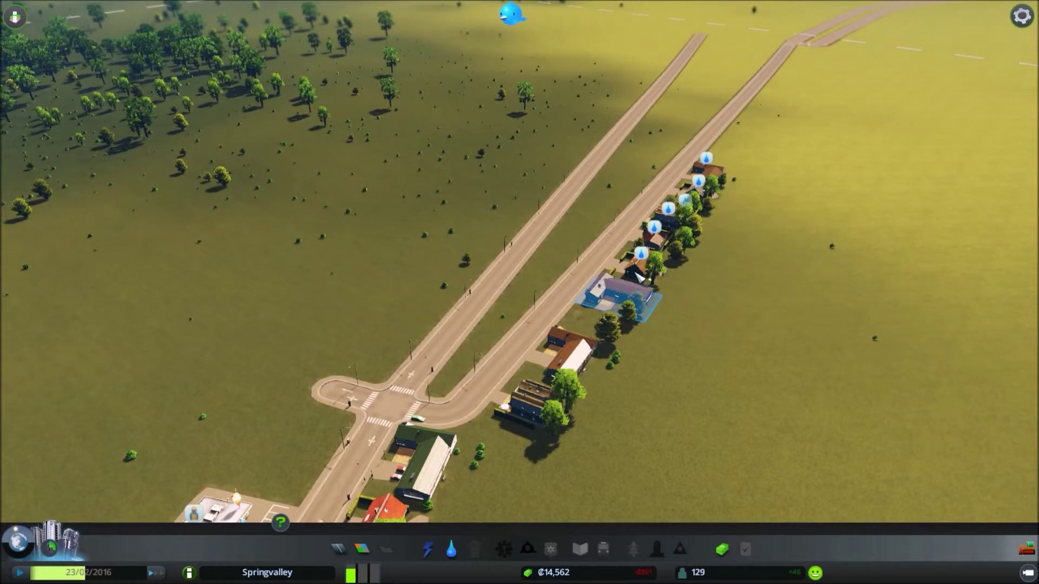
pyautogui.press('s')
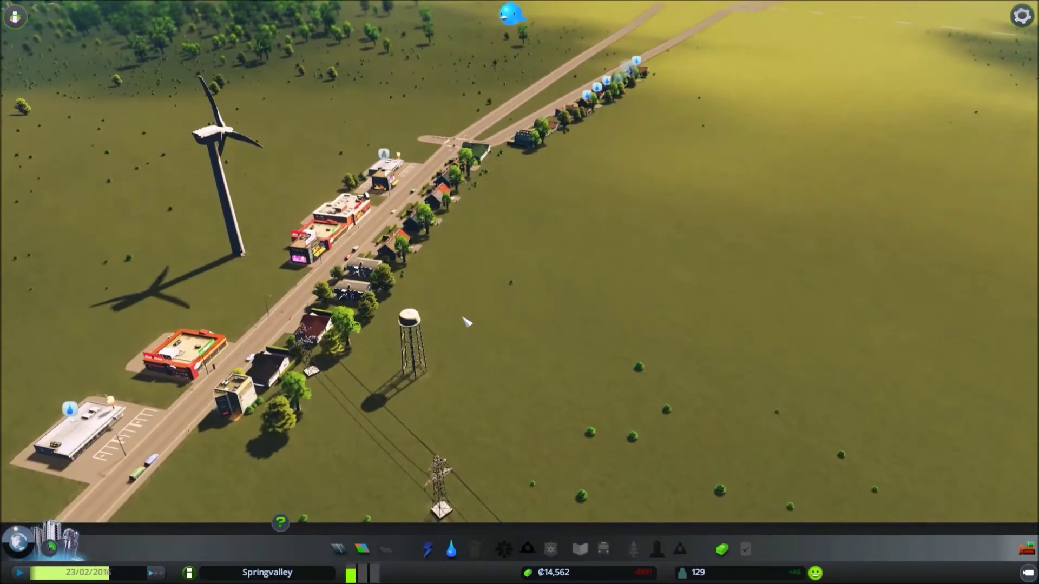
pyautogui.press('w')
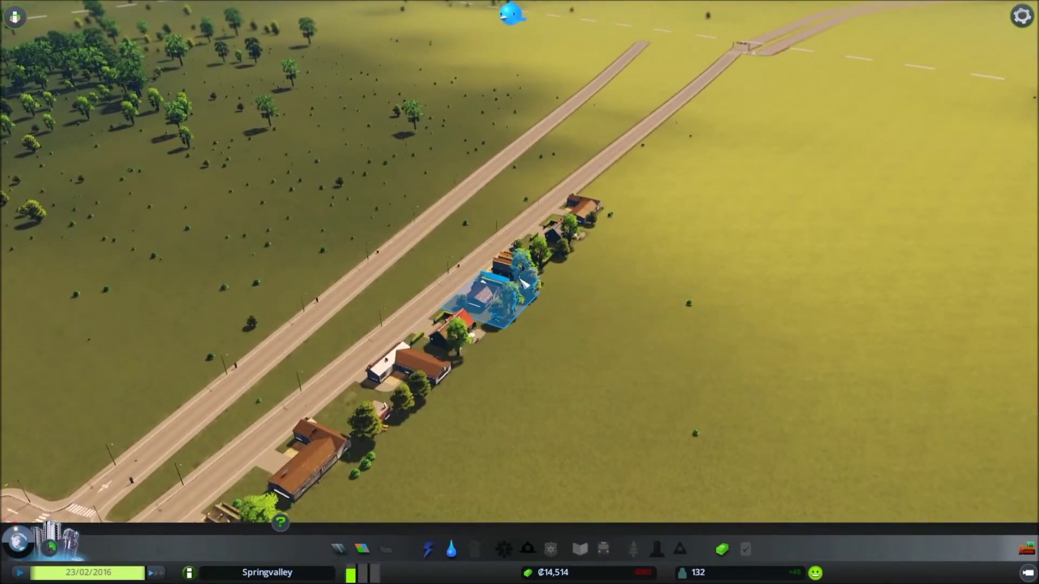
pyautogui.click(525, 283)
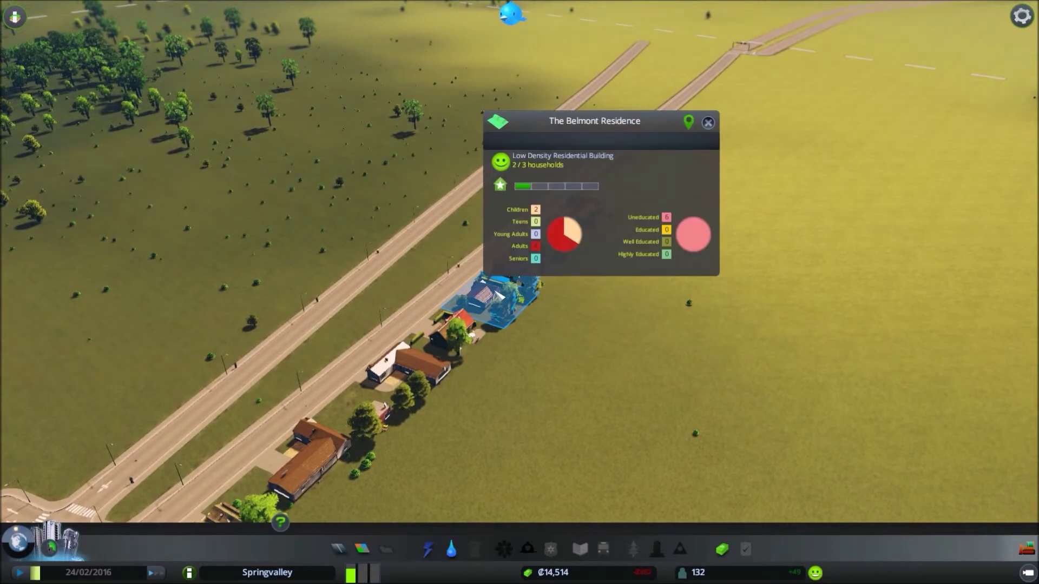
pyautogui.press('s')
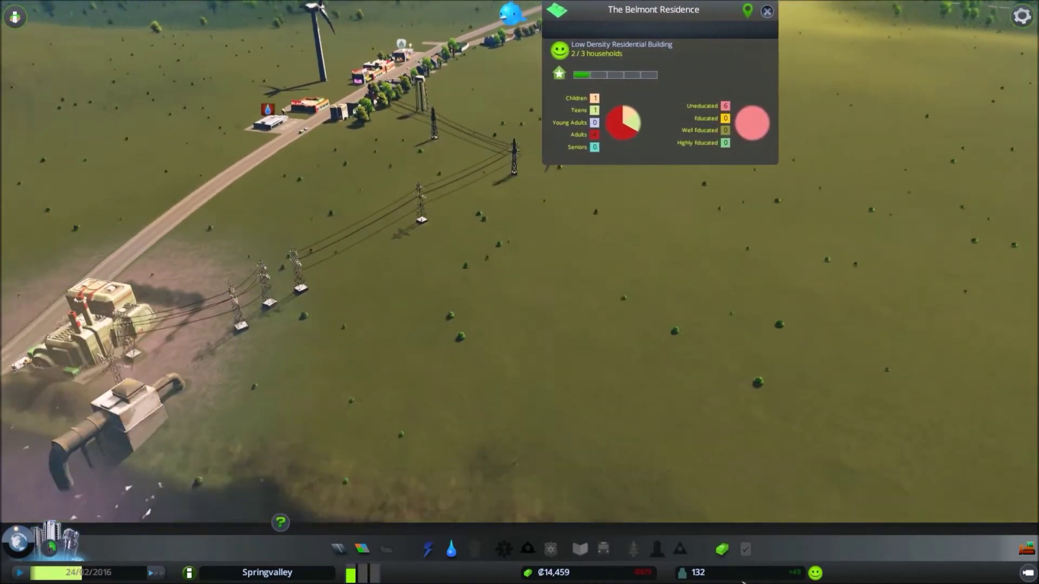
pyautogui.press('w')
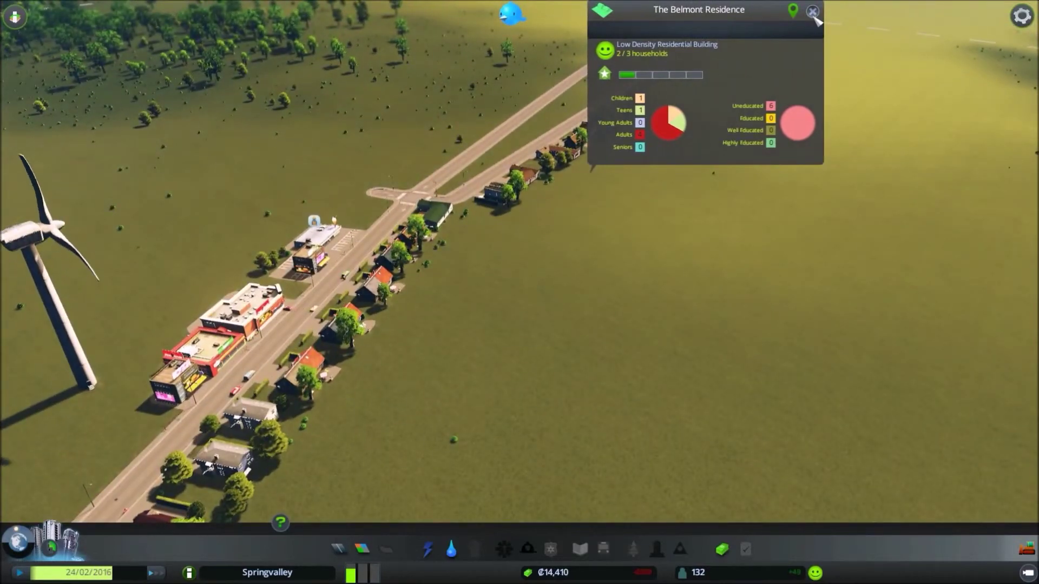
pyautogui.click(813, 12)
pyautogui.scroll(-4, 531, 286)
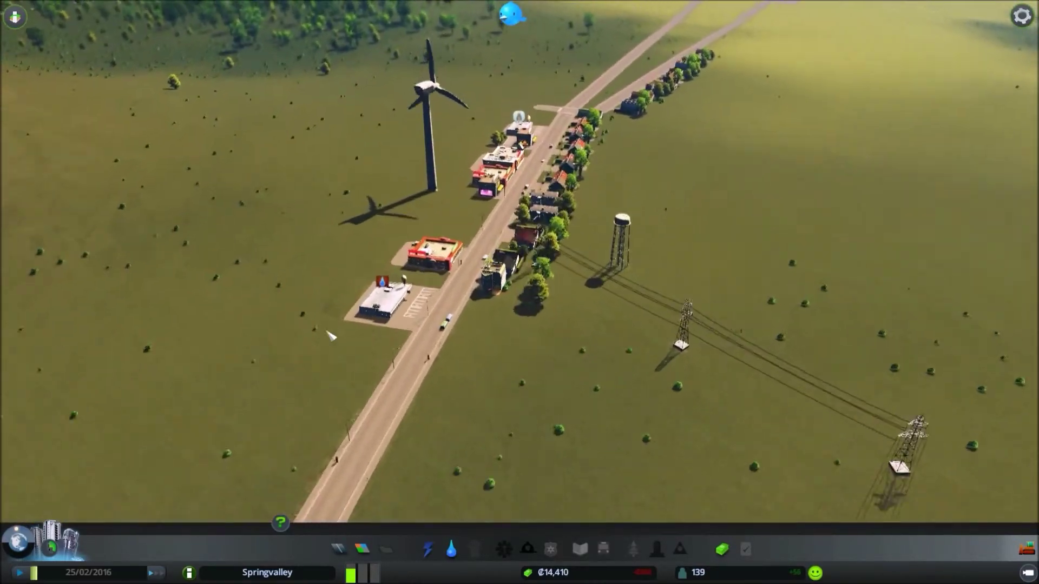
pyautogui.scroll(3, 320, 319)
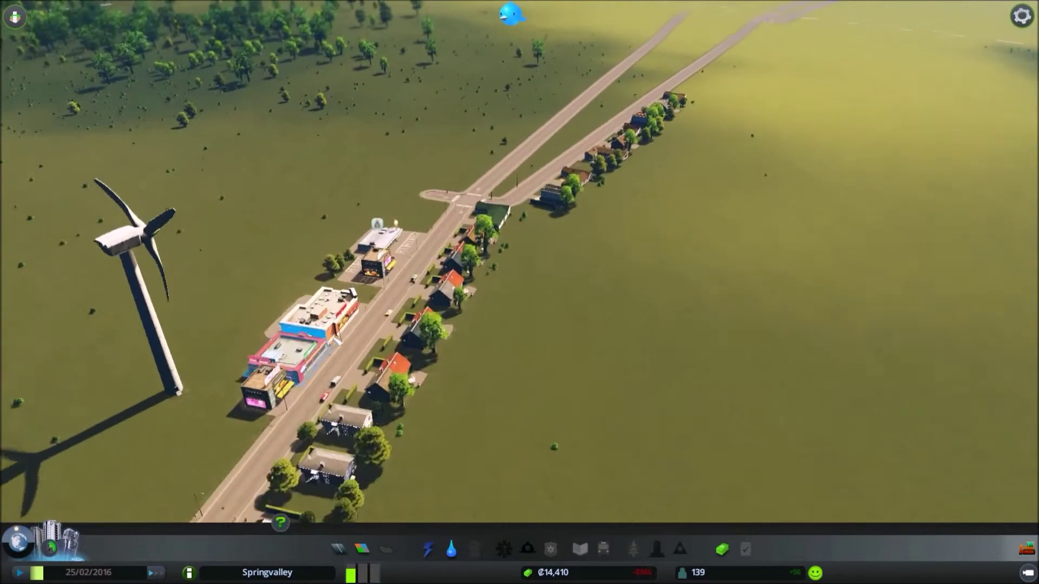
pyautogui.scroll(3, 243, 325)
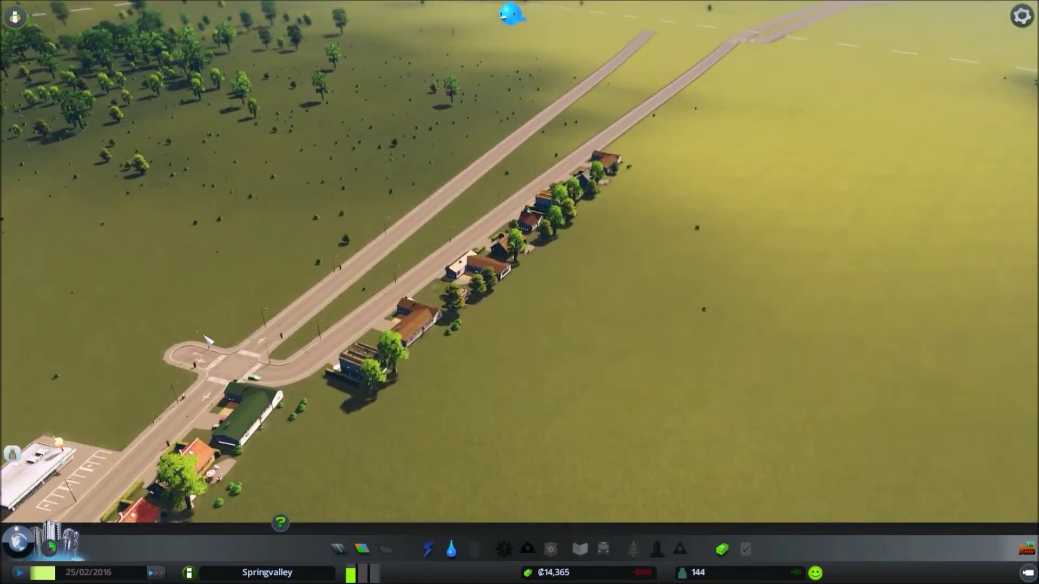
pyautogui.scroll(3, 568, 325)
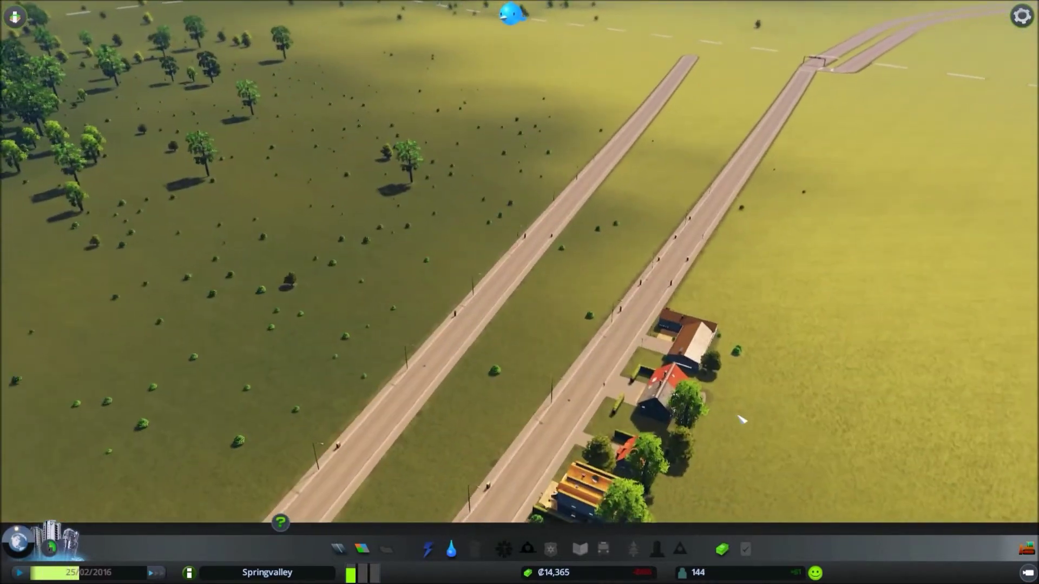
pyautogui.scroll(2, 740, 419)
pyautogui.scroll(2, 520, 324)
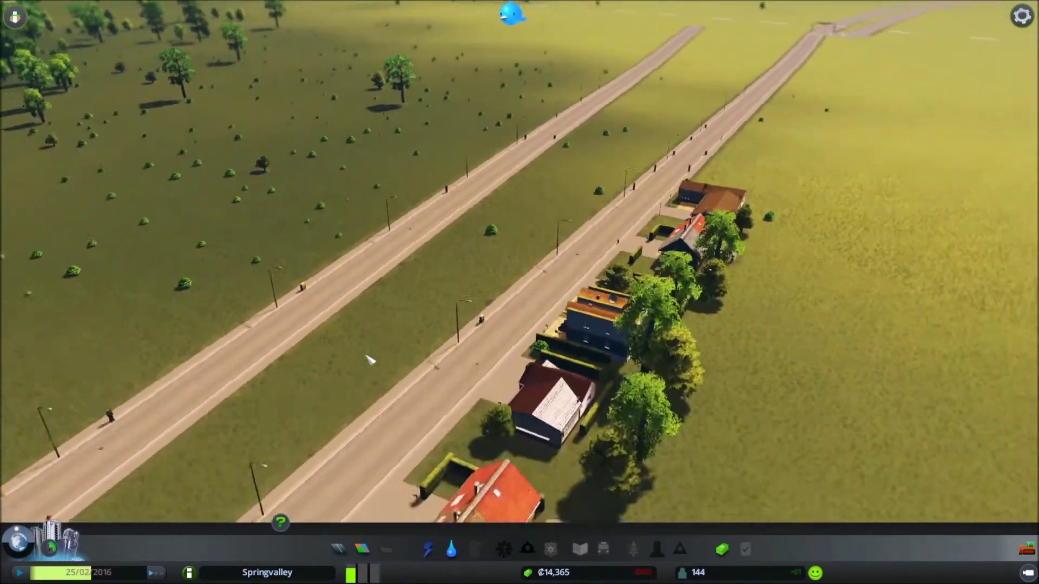
pyautogui.scroll(2, 446, 341)
pyautogui.scroll(2, 369, 360)
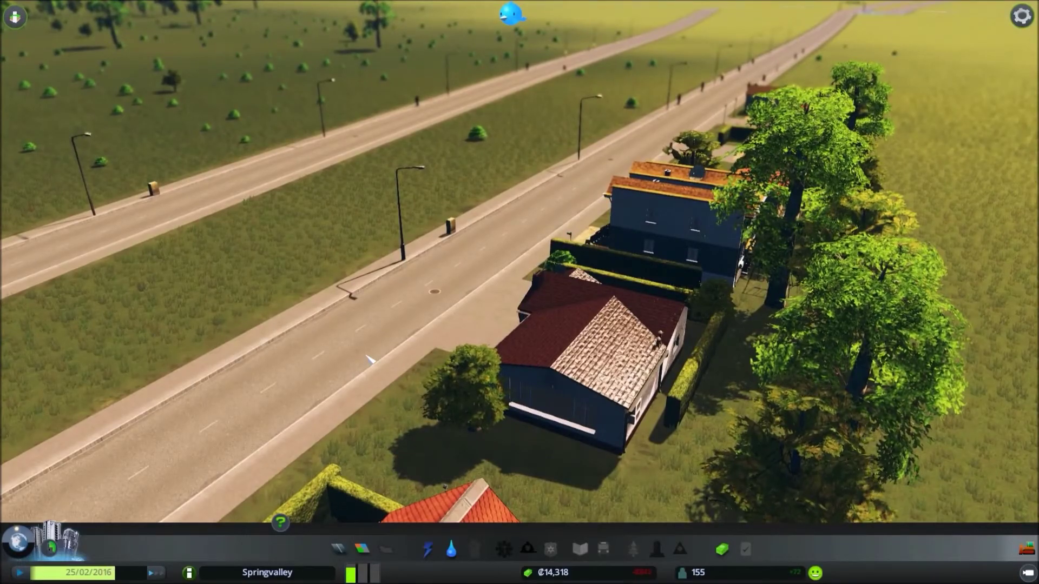
pyautogui.press('s')
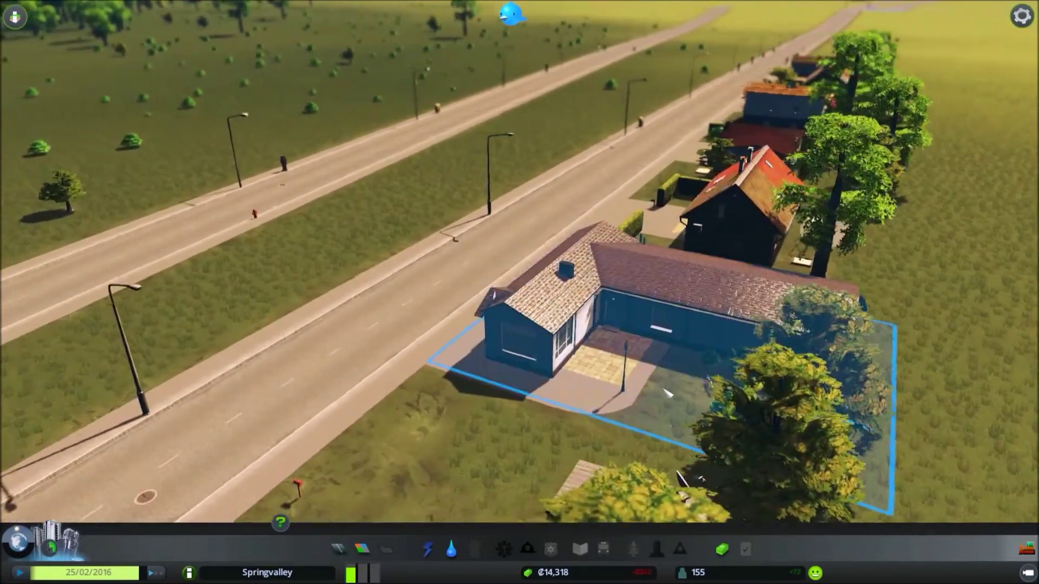
pyautogui.press('w')
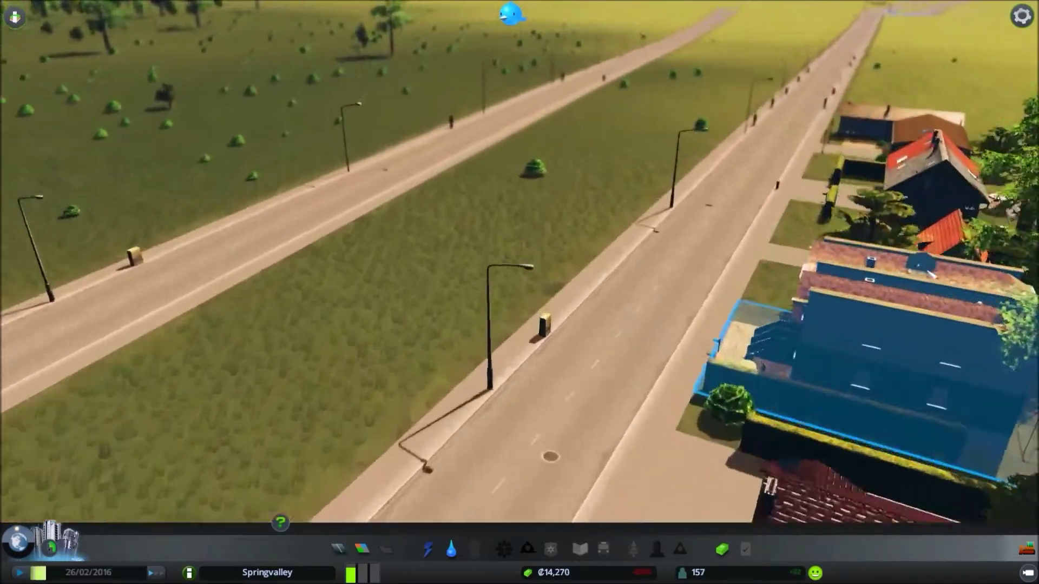
pyautogui.press('w')
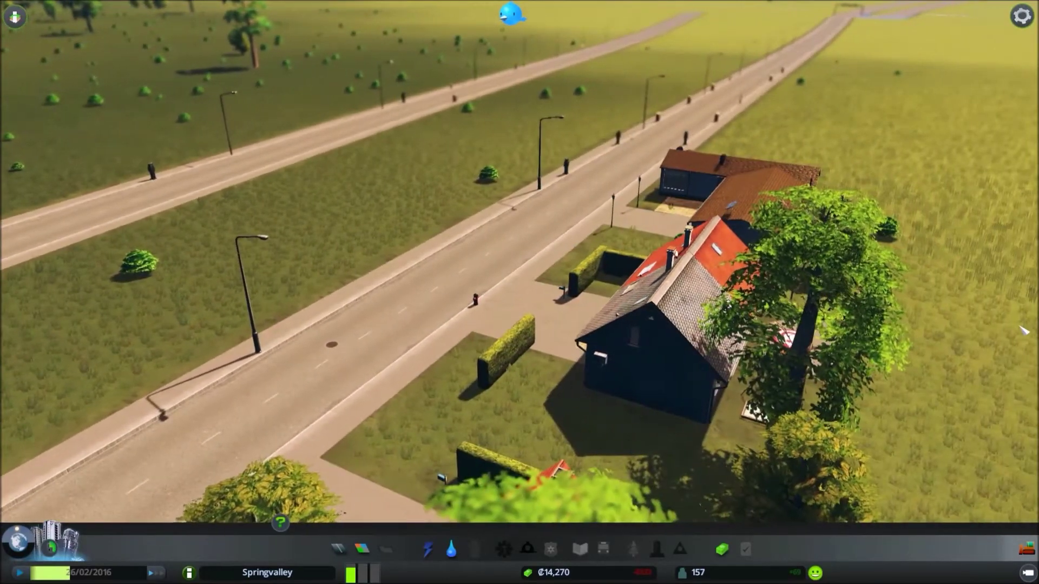